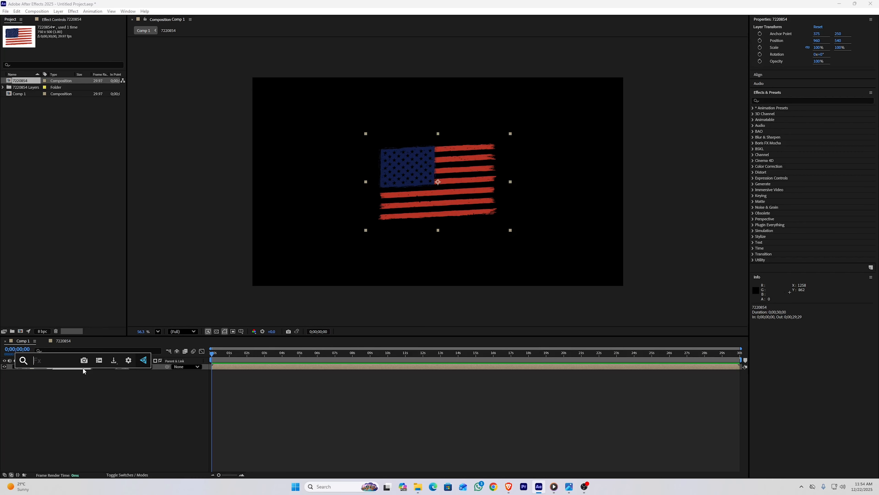
# - Apply the Turbulent Displace effect to the 7220854 flag layer, and look the effect up in the effects list with "turb"
pyautogui.write('tur')
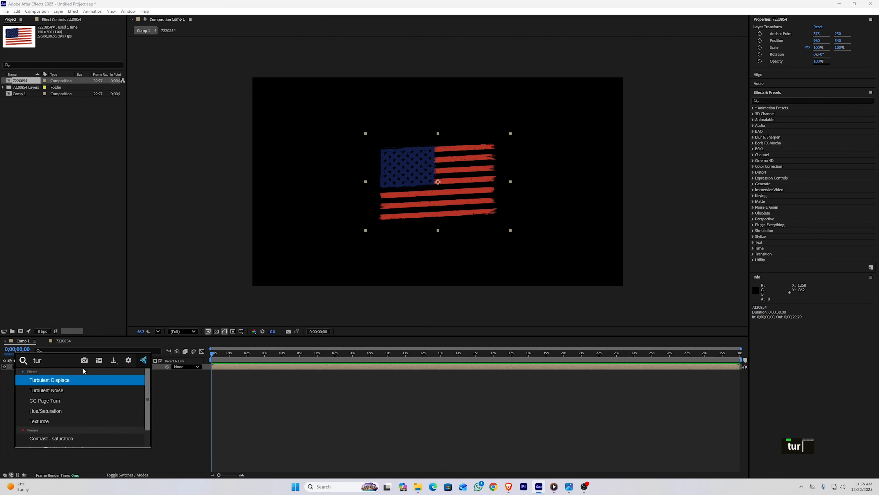
pyautogui.press('Return')
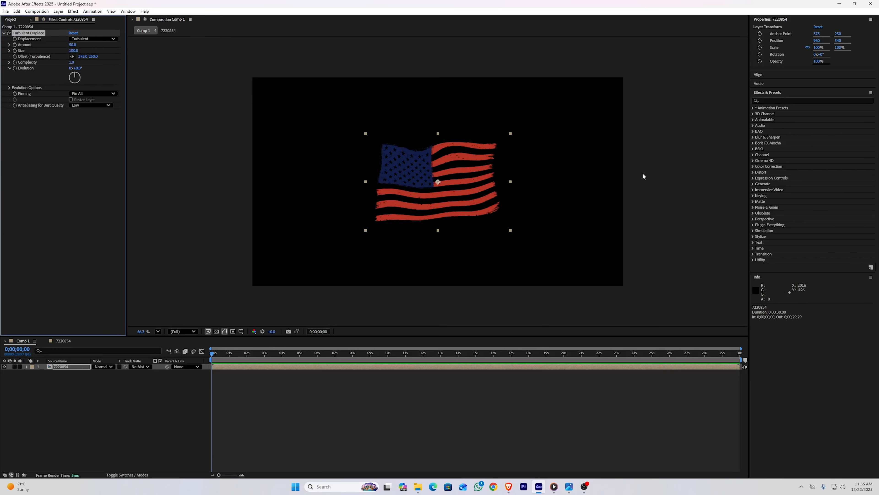
pyautogui.click(777, 93)
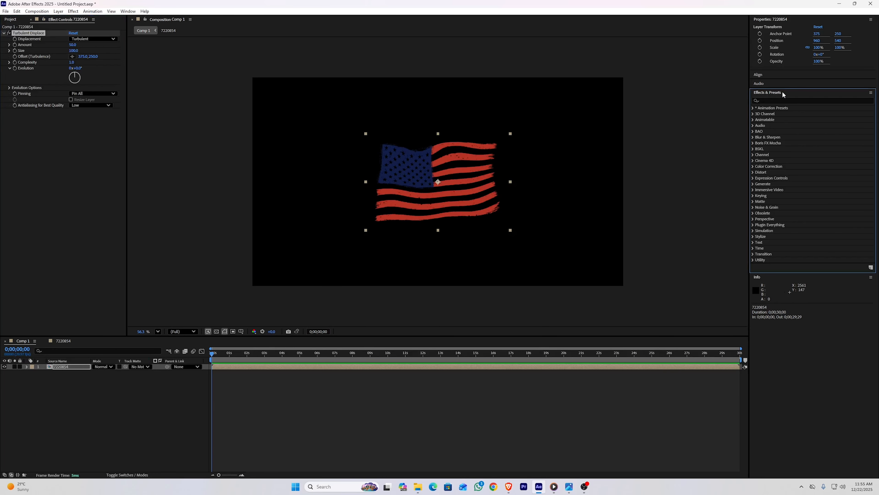
pyautogui.click(783, 100)
pyautogui.write('turb')
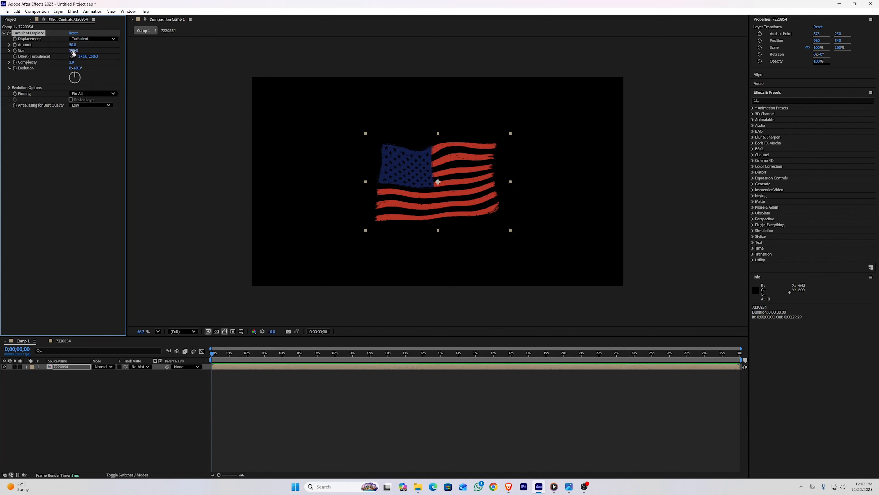
# - Set the flag's Turbulent Displace Size to 18 and Amount to 60
pyautogui.moveTo(74, 50); pyautogui.dragTo(134, 50)
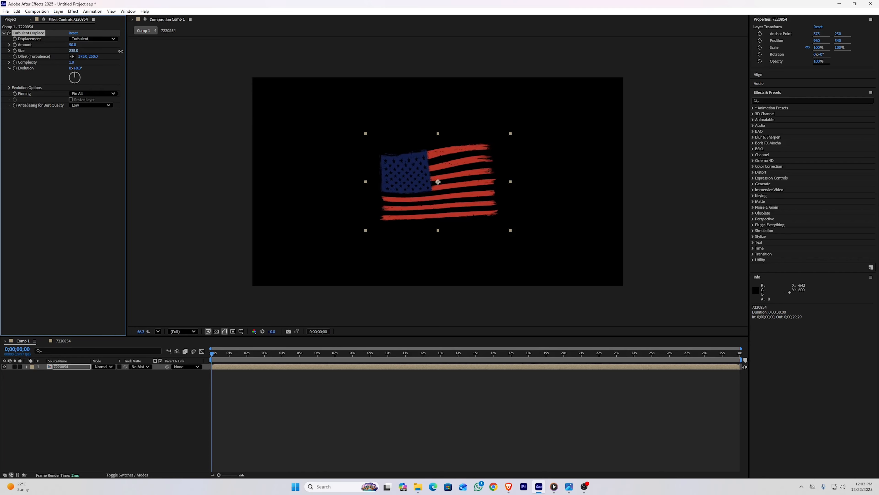
pyautogui.moveTo(134, 51); pyautogui.dragTo(44, 52)
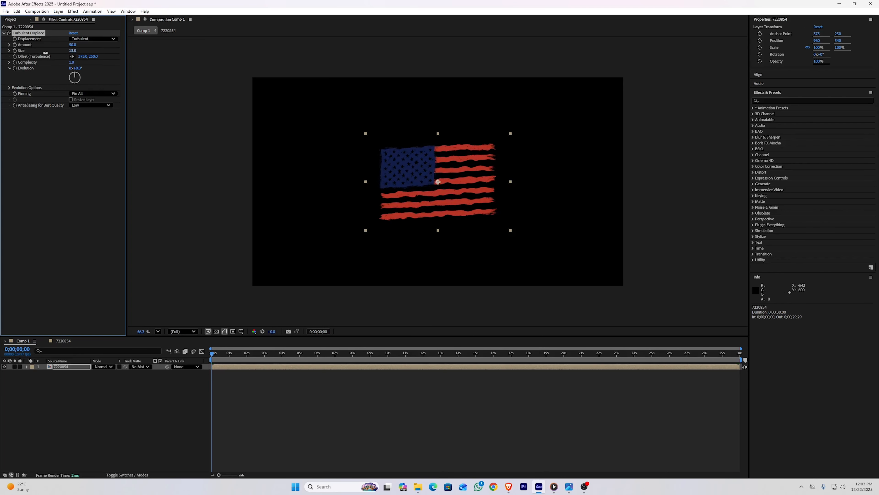
pyautogui.click(76, 49)
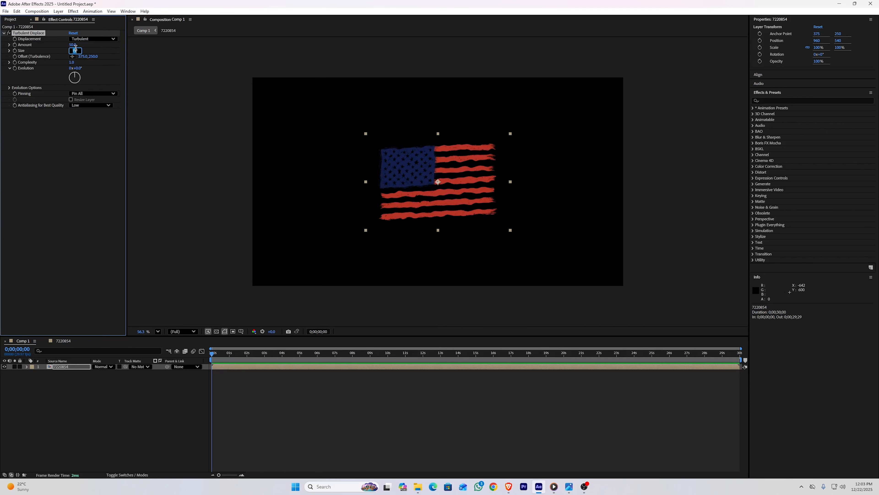
pyautogui.write('18')
pyautogui.press('Return')
pyautogui.press('F6')
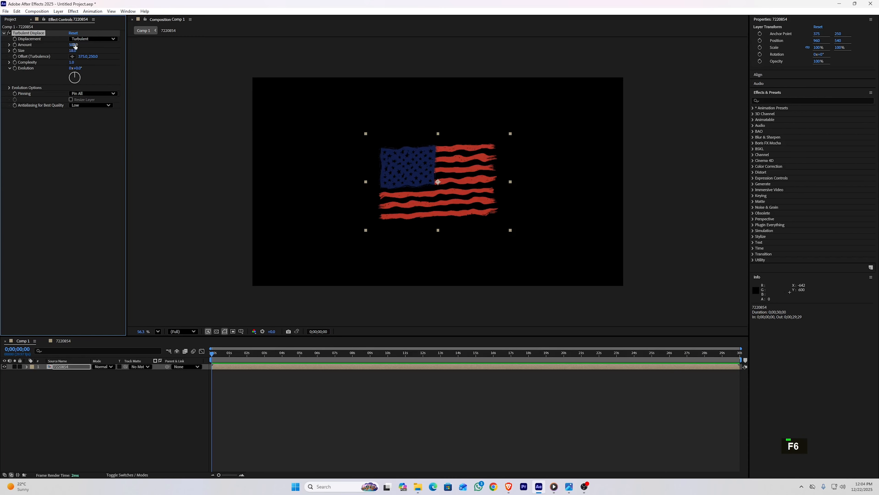
pyautogui.moveTo(74, 44); pyautogui.dragTo(79, 44)
# - Keyframe the Turbulent Displace Evolution from 0° at the first frame to a changed value at 0;00;01;07
pyautogui.press('F6')
pyautogui.press('u')
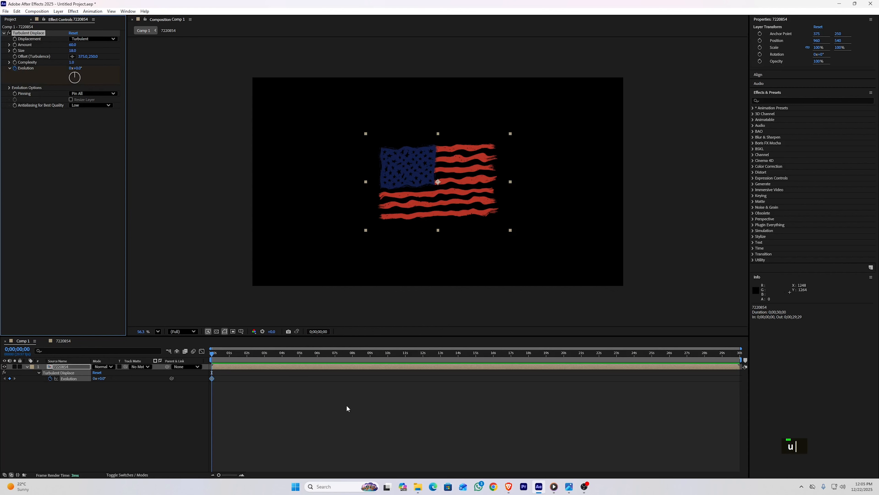
pyautogui.scroll(3, 223, 352)
pyautogui.moveTo(223, 353); pyautogui.dragTo(294, 353)
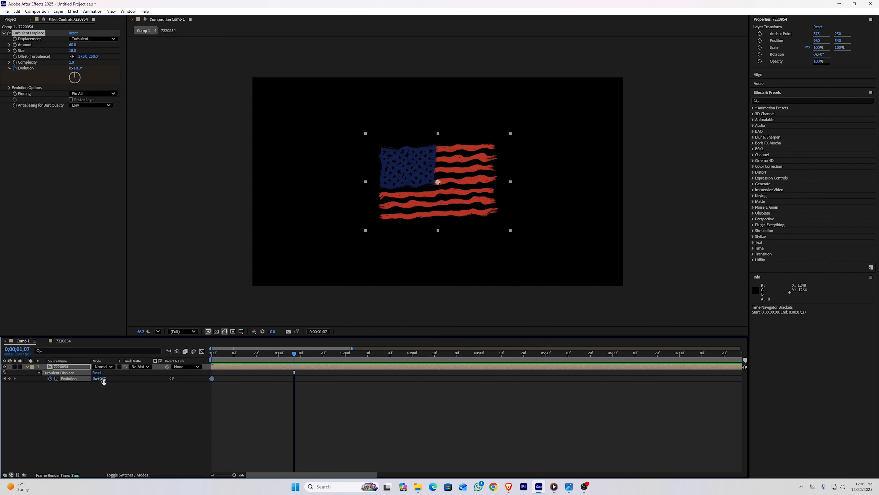
pyautogui.moveTo(98, 378); pyautogui.dragTo(112, 381)
pyautogui.press('F6')
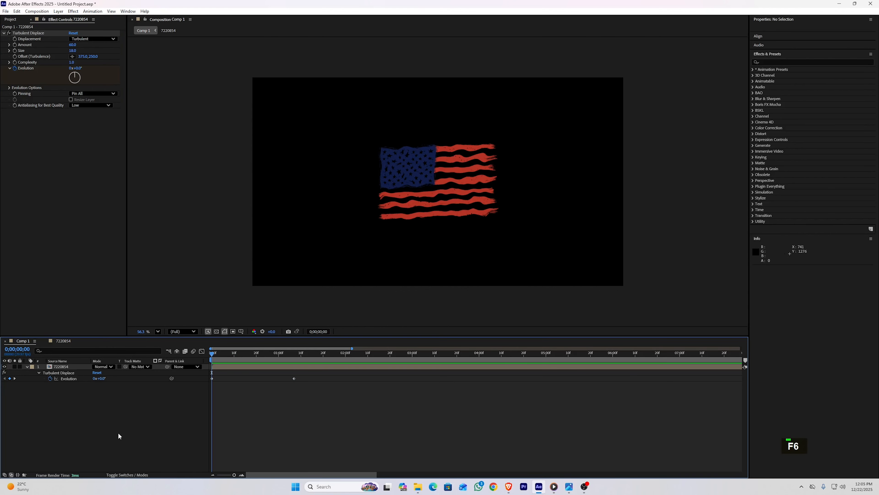
# - Add the expression loopOut('continue') to the flag's Evolution property
pyautogui.keyDown('alt'); pyautogui.click(49, 378); pyautogui.keyUp('alt')
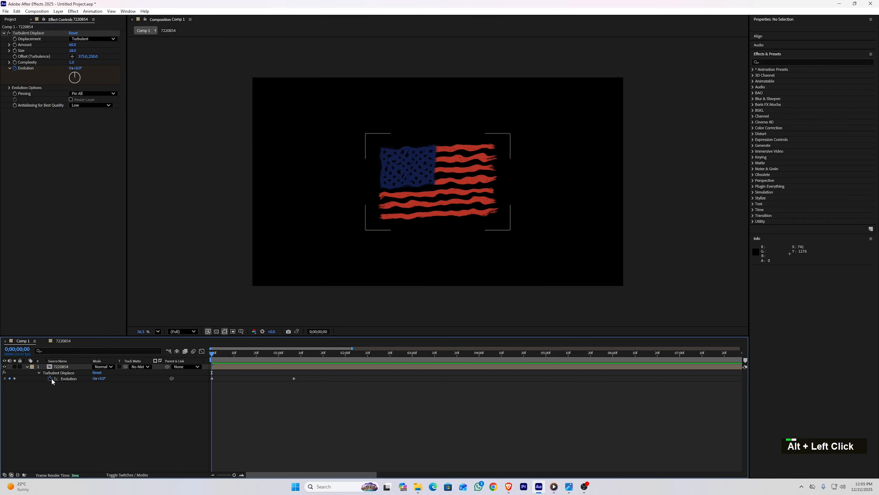
pyautogui.write("loopOut('")
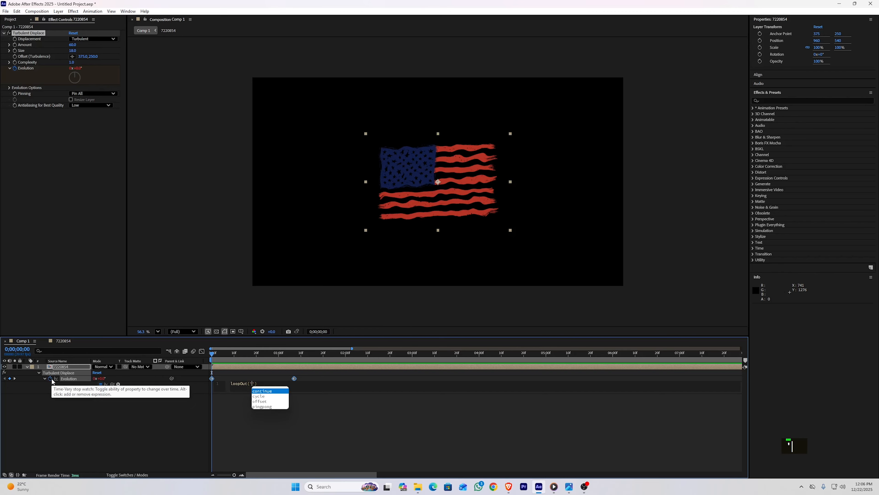
pyautogui.press('Return')
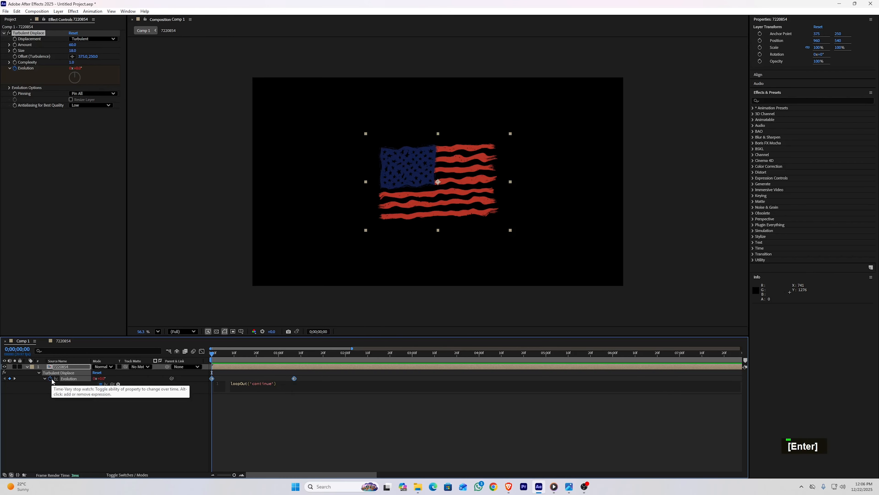
pyautogui.press('Return')
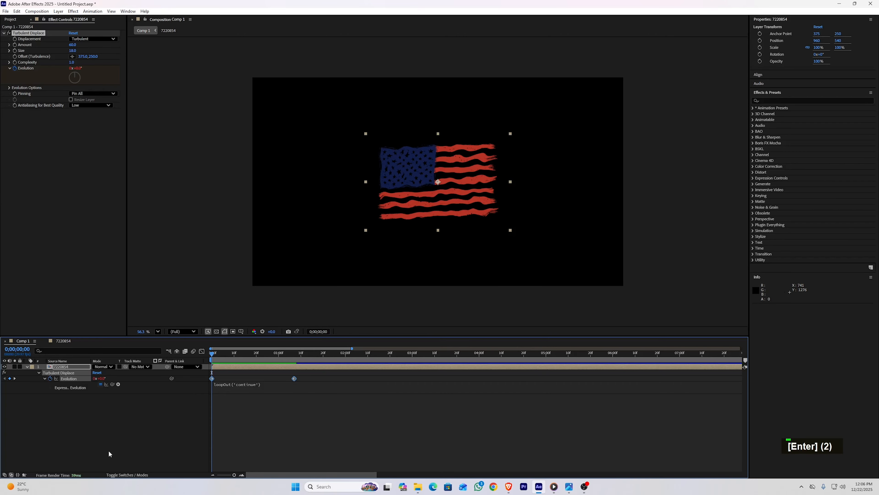
pyautogui.press('F6')
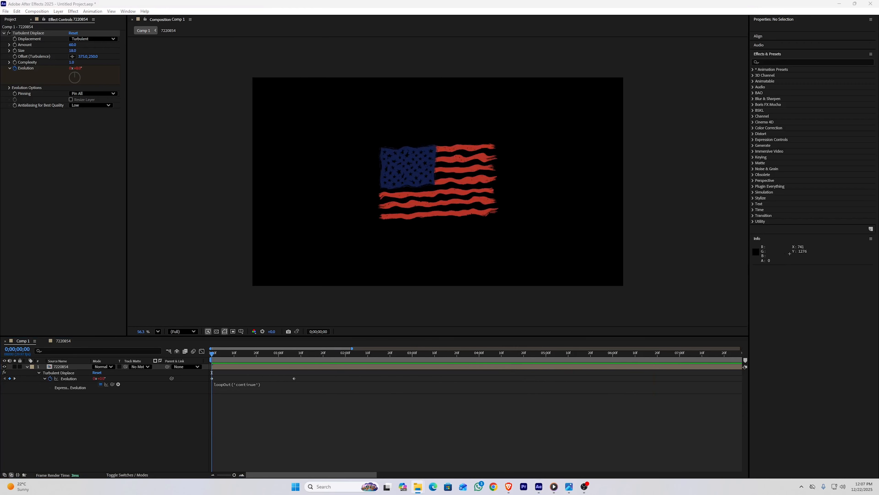
# - Add the flag pole image to Comp 1 beside the flag and move its anchor point to the pole's lower end
pyautogui.moveTo(175, 291); pyautogui.dragTo(132, 412)
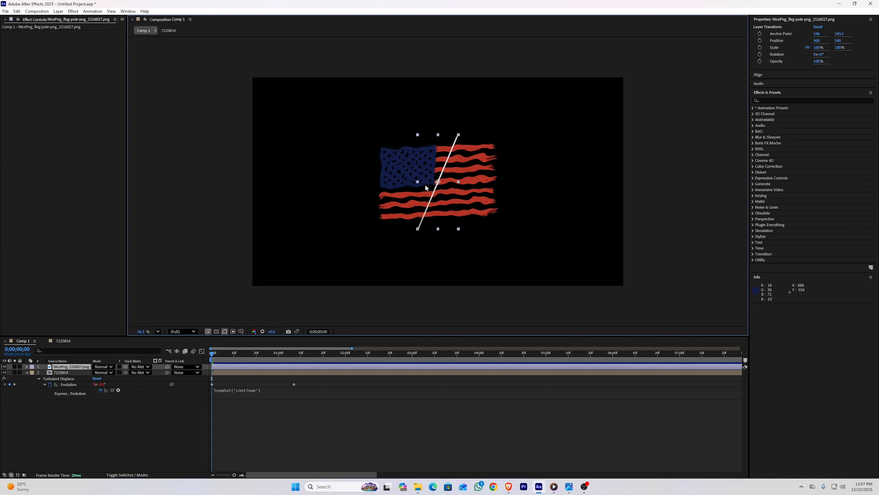
pyautogui.moveTo(426, 187); pyautogui.dragTo(350, 195)
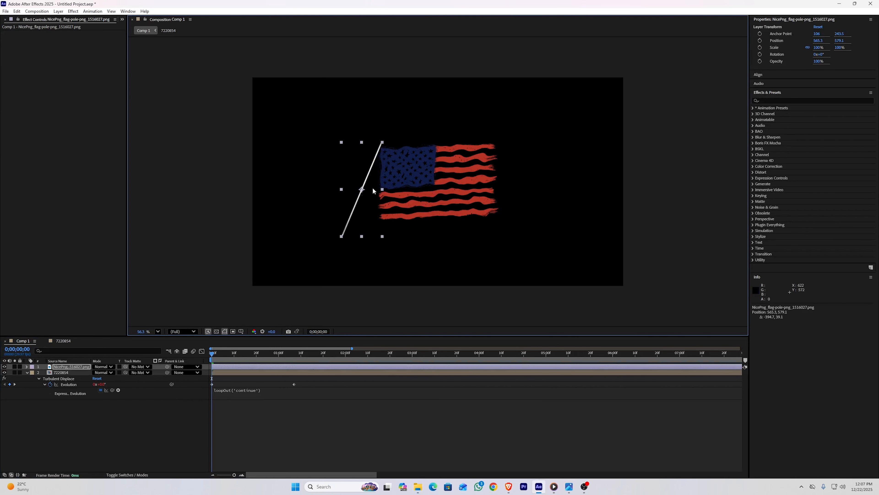
pyautogui.press('y')
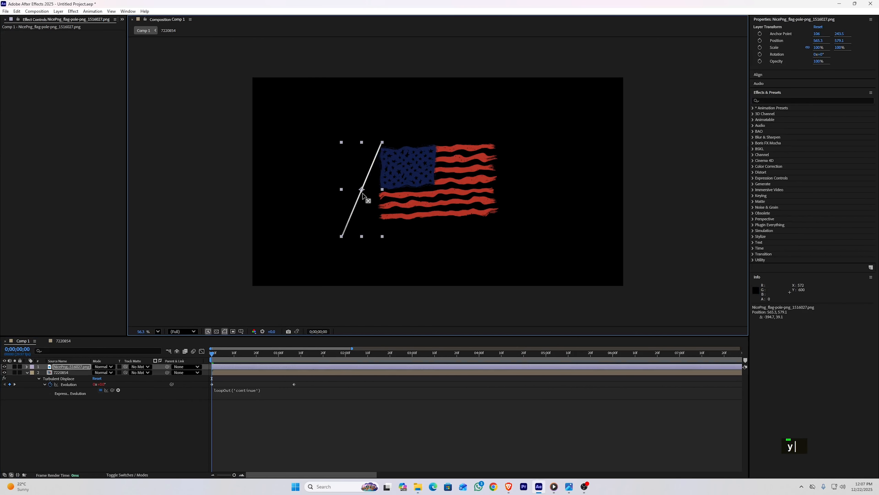
pyautogui.moveTo(362, 191); pyautogui.dragTo(342, 237)
# - Rotate the pole layer to -23° so it stands upright and scale it to 150%
pyautogui.press('v')
pyautogui.press('r')
pyautogui.moveTo(102, 373); pyautogui.dragTo(134, 374)
pyautogui.press('s')
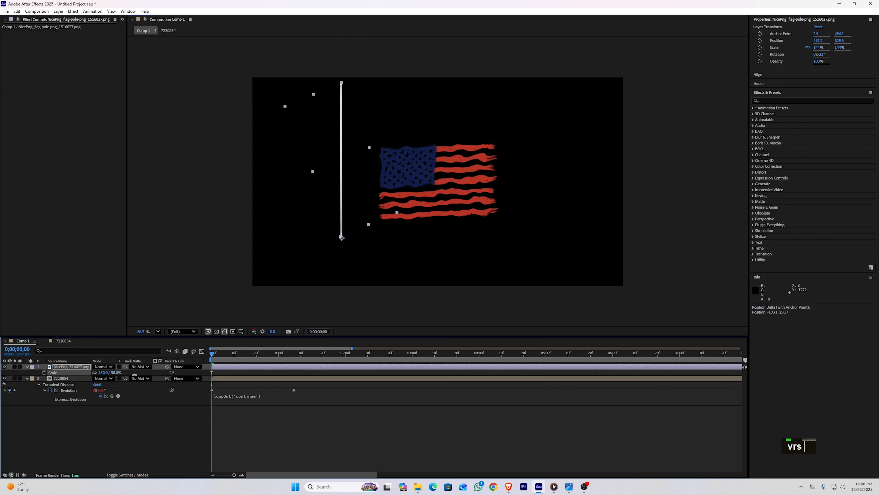
# - Scale the flag layer to 71% and position it against the upper end of the pole
pyautogui.moveTo(356, 165)
pyautogui.mouseDown()
pyautogui.moveTo(355, 199)
pyautogui.moveTo(365, 158)
pyautogui.mouseUp()
pyautogui.click(75, 380)
pyautogui.press('s')
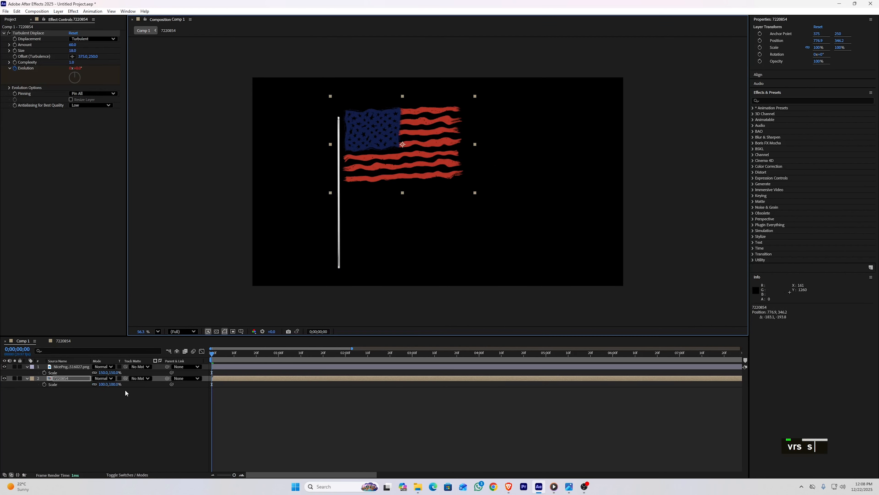
pyautogui.moveTo(115, 388); pyautogui.dragTo(106, 387)
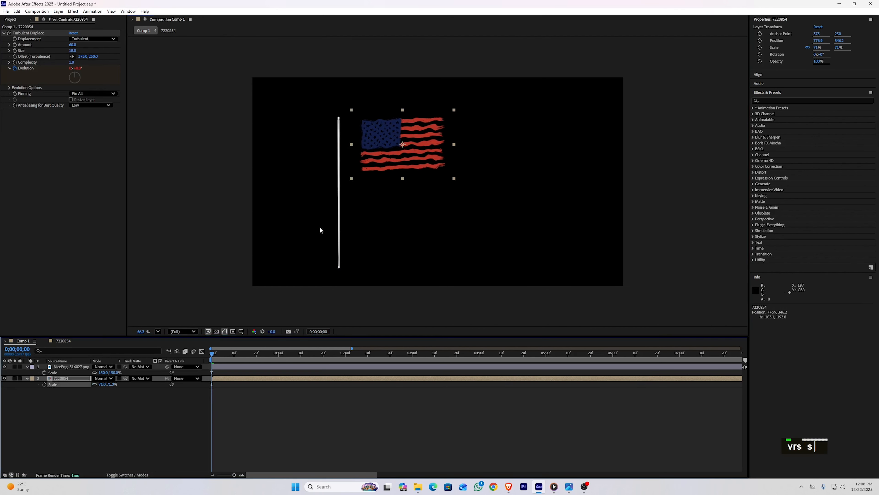
pyautogui.moveTo(392, 161); pyautogui.dragTo(371, 158)
pyautogui.press('F6')
# - Move the flag and pole layers together toward the middle of the frame and pre-compose them
pyautogui.moveTo(134, 414); pyautogui.dragTo(90, 365)
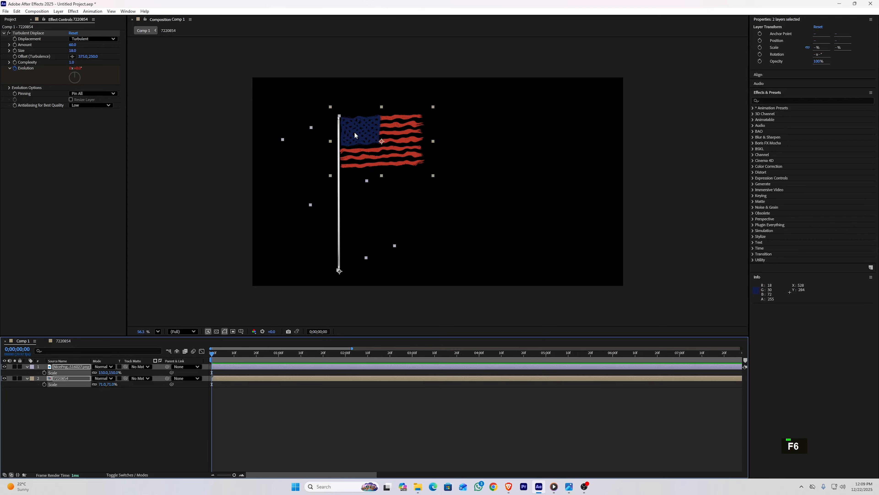
pyautogui.moveTo(356, 135); pyautogui.dragTo(432, 134)
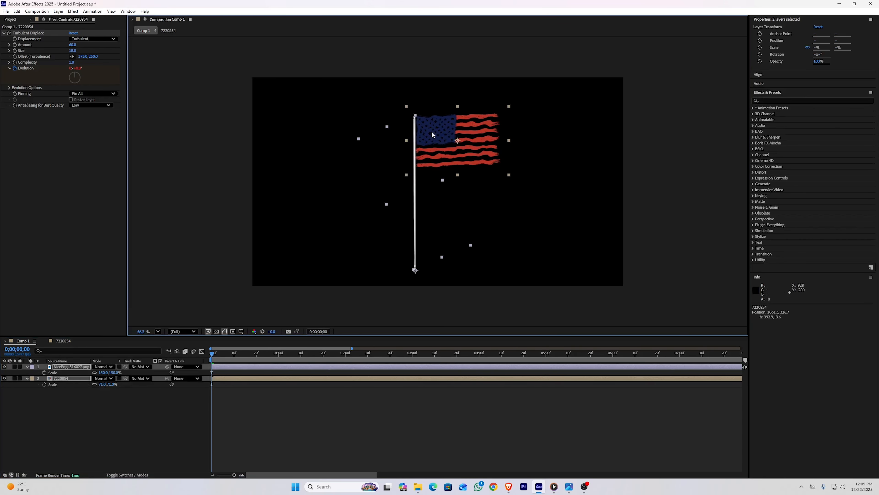
pyautogui.click(98, 415)
pyautogui.moveTo(98, 415); pyautogui.dragTo(62, 360)
pyautogui.hotkey('ctrl', 'shift', 'c')
pyautogui.press('Return')
pyautogui.press('F6')
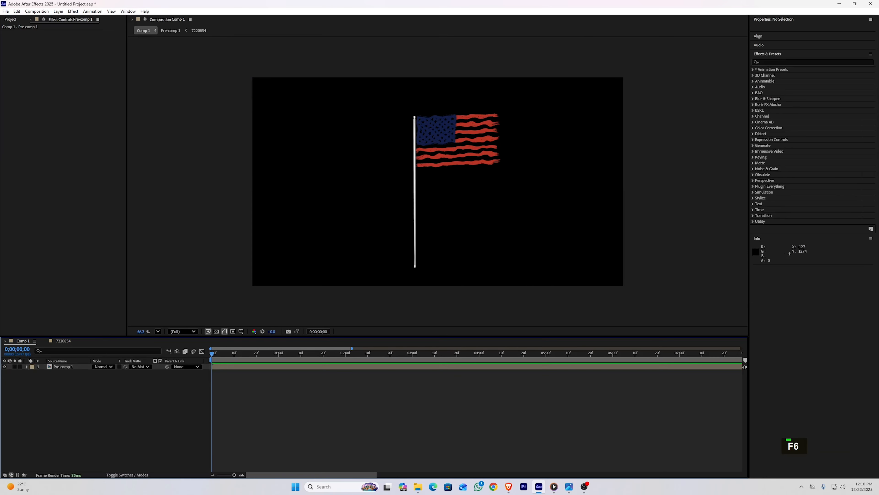
# - Add the Confederate flag image at about 976, 511.6 and apply Roughen Edges with Scale 134 and Evolution 168°
pyautogui.moveTo(0, 221); pyautogui.dragTo(161, 410)
pyautogui.hotkey('ctrl', 'space')
pyautogui.write('rou')
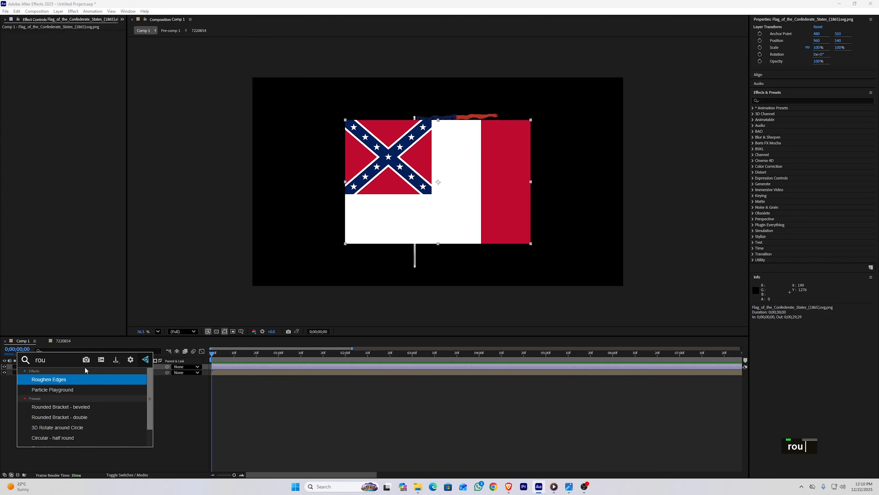
pyautogui.write('g')
pyautogui.press('Return')
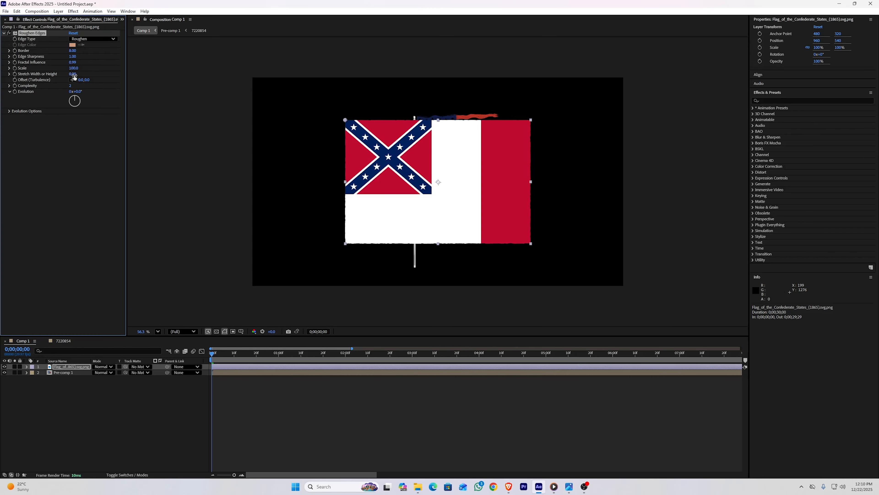
pyautogui.press('F6')
pyautogui.click(64, 367)
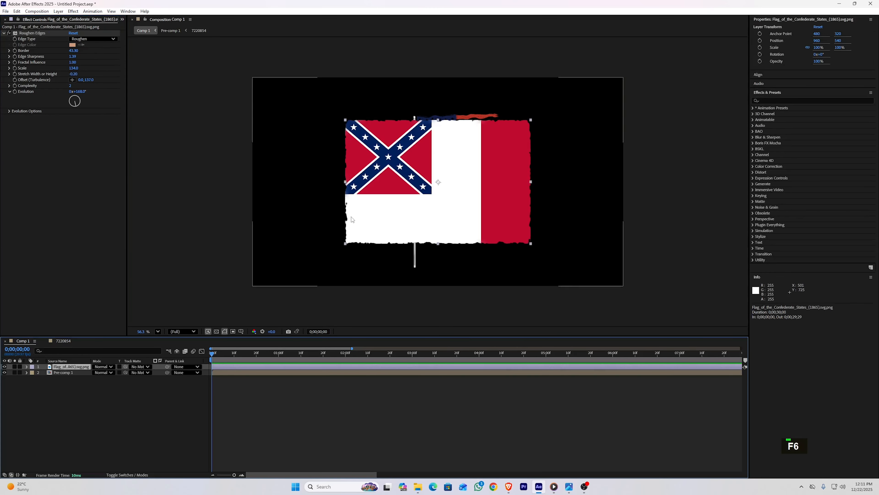
pyautogui.moveTo(382, 197); pyautogui.dragTo(385, 193)
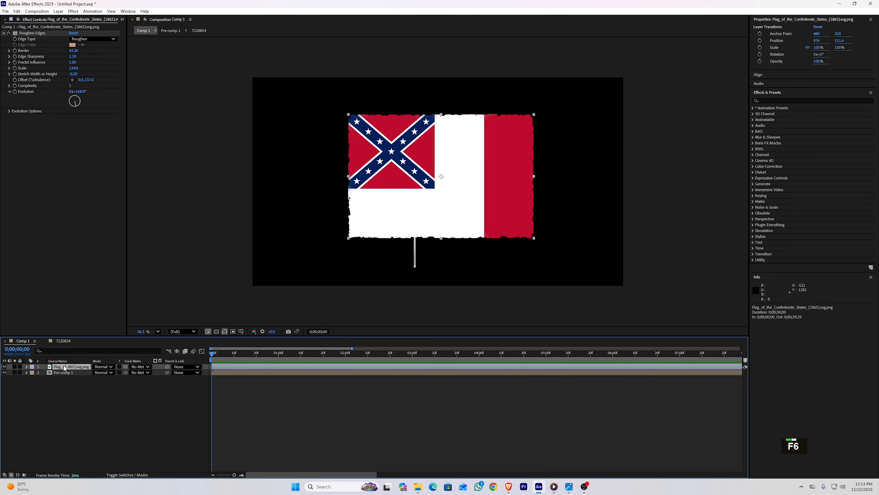
# - Duplicate the Confederate flag layer and pre-compose both copies together
pyautogui.hotkey('ctrl', 'd')
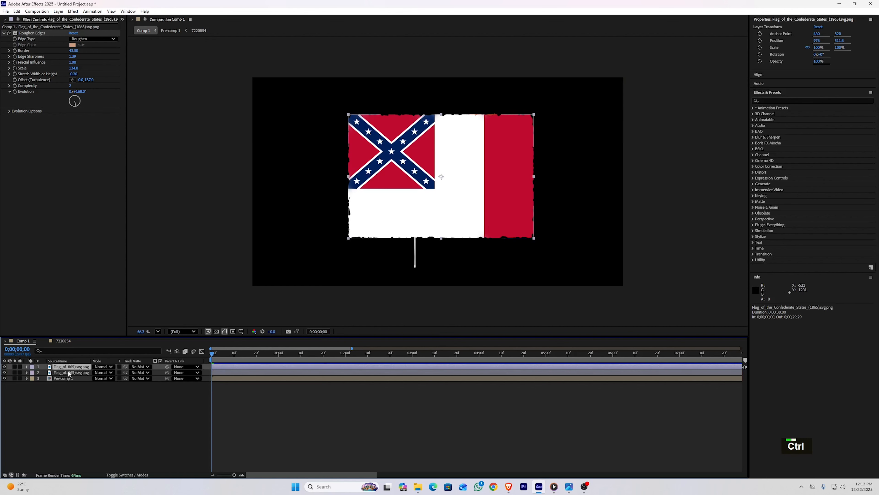
pyautogui.keyDown('ctrl'); pyautogui.click(69, 373); pyautogui.keyUp('ctrl')
pyautogui.hotkey('ctrl', 'shift', 'c')
pyautogui.press('Return')
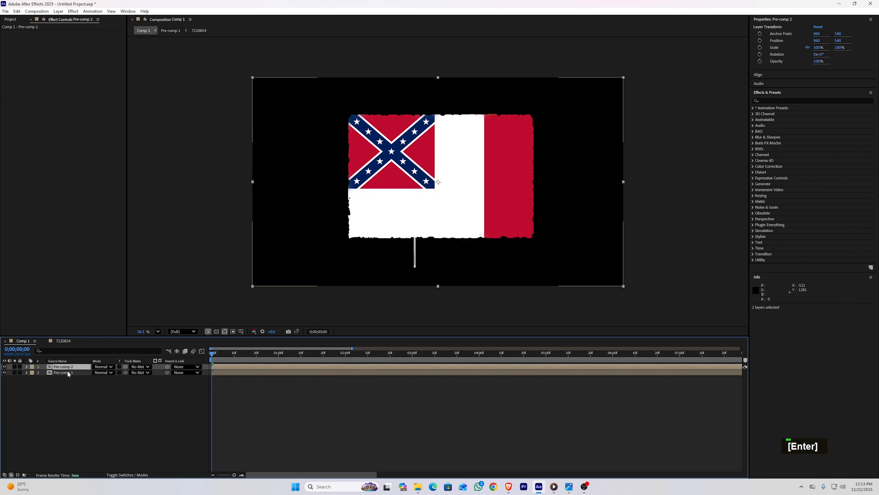
# - Copy the Turbulent Displace effect from the 7220854 layer inside Pre-comp 1 and paste it onto Pre-comp 2 in Comp 1
pyautogui.doubleClick(67, 372)
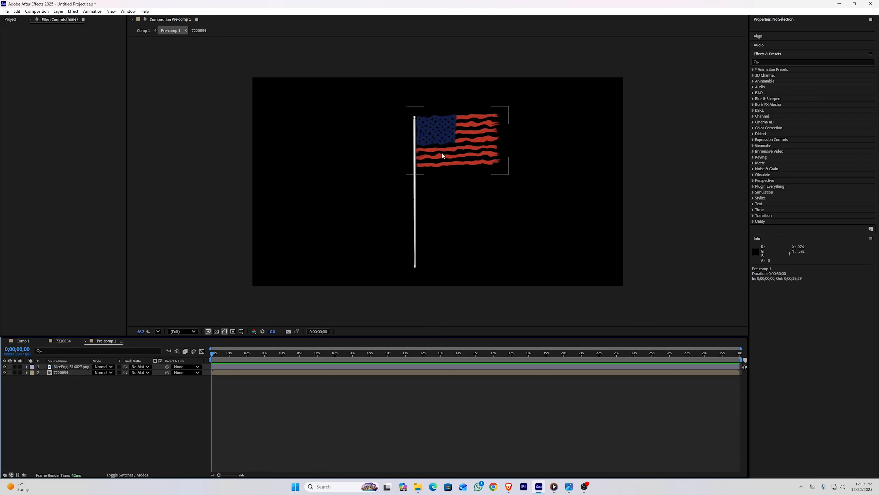
pyautogui.click(449, 146)
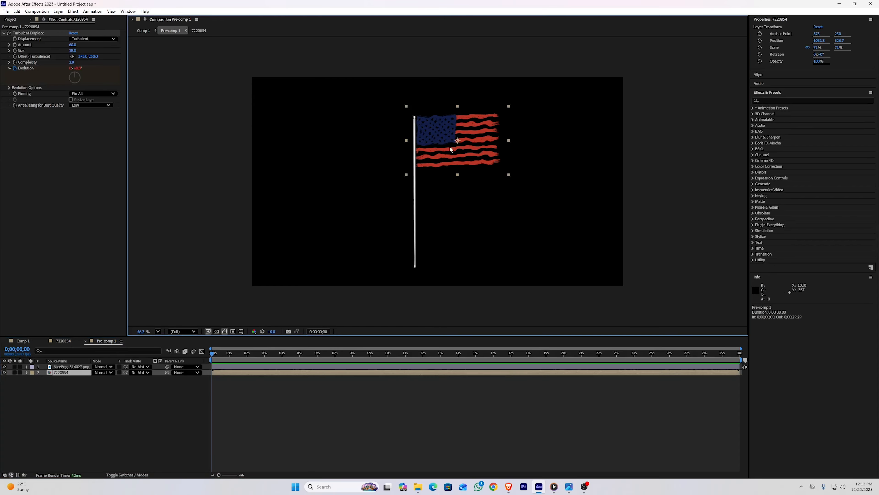
pyautogui.click(39, 35)
pyautogui.press('ctrl')
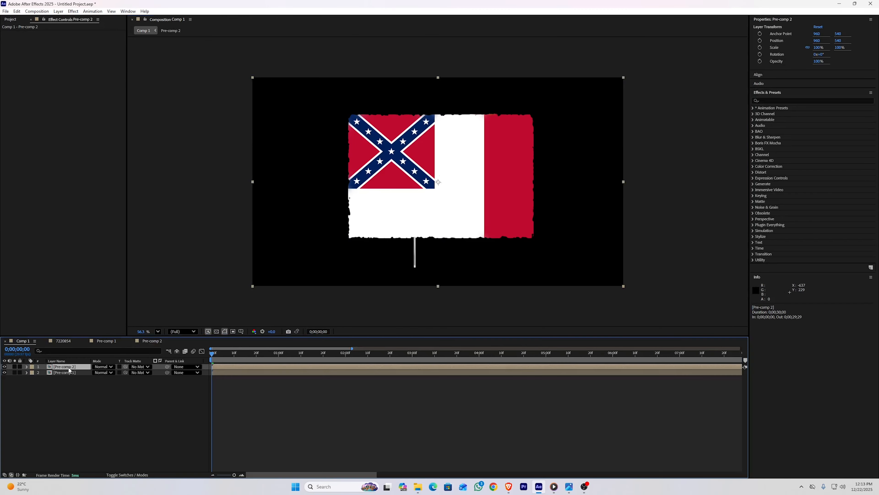
pyautogui.hotkey('ctrl', 'v')
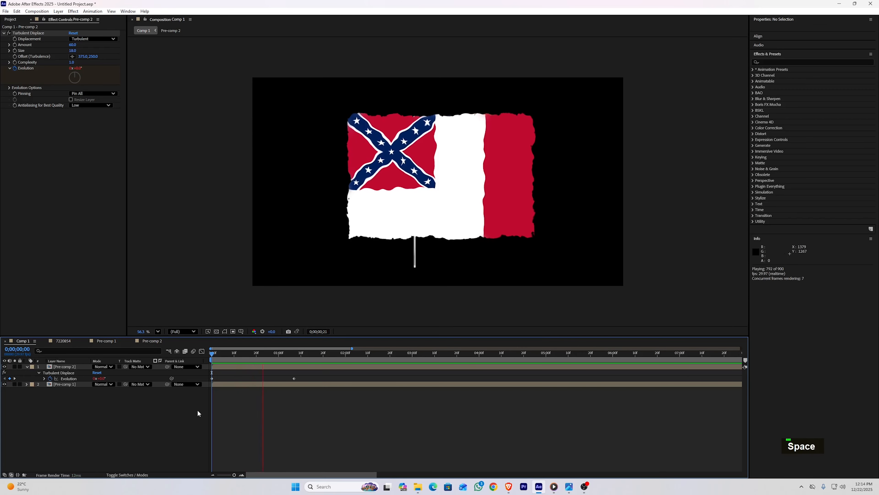
# - Stop the preview, scale Pre-comp 2 to 44%, and place the Confederate flag against the upper end of the pole
pyautogui.press('space')
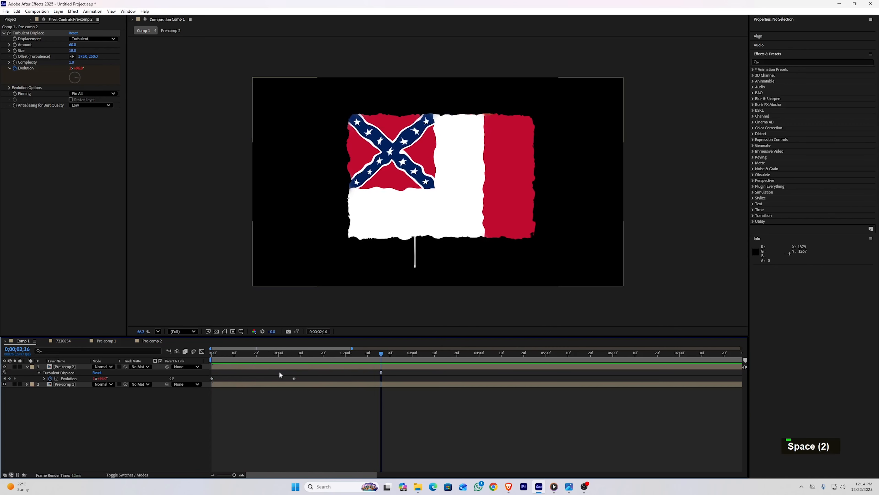
pyautogui.click(71, 367)
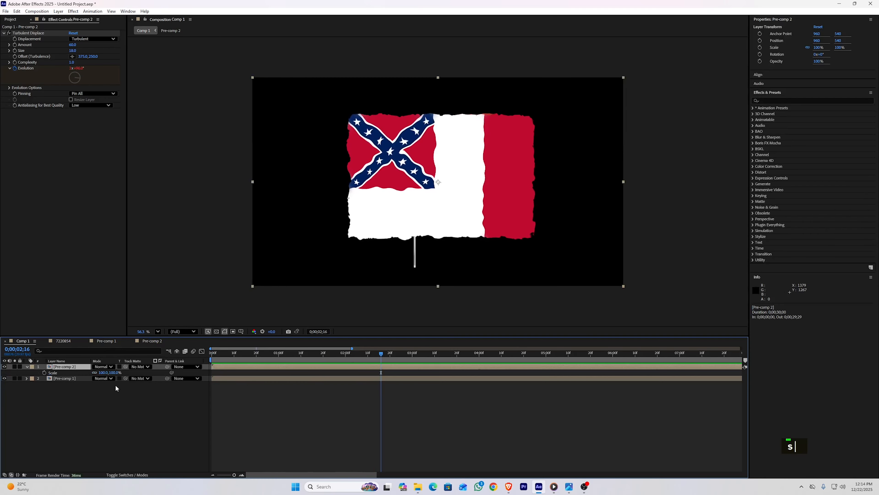
pyautogui.press('s')
pyautogui.moveTo(106, 372)
pyautogui.mouseDown()
pyautogui.moveTo(90, 374)
pyautogui.moveTo(104, 374)
pyautogui.mouseUp()
pyautogui.click(80, 396)
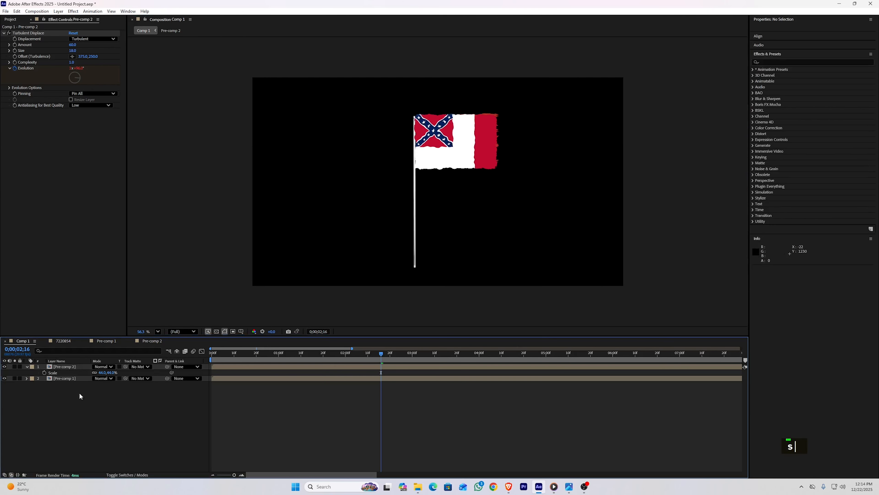
# - Copy the flag pole layer from Pre-comp 1 into Comp 1 above Pre-comp 2, place it at 835.2, 996.2, and hide Pre-comp 1
pyautogui.doubleClick(68, 379)
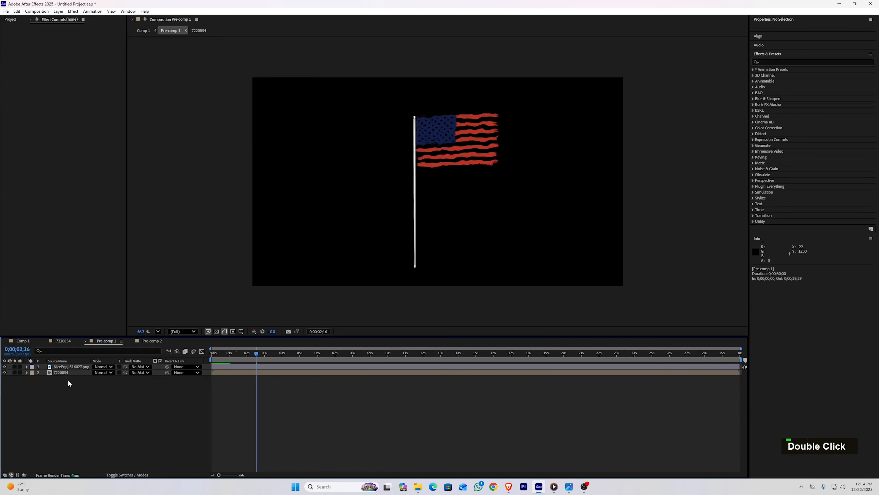
pyautogui.click(64, 365)
pyautogui.hotkey('ctrl', 'c')
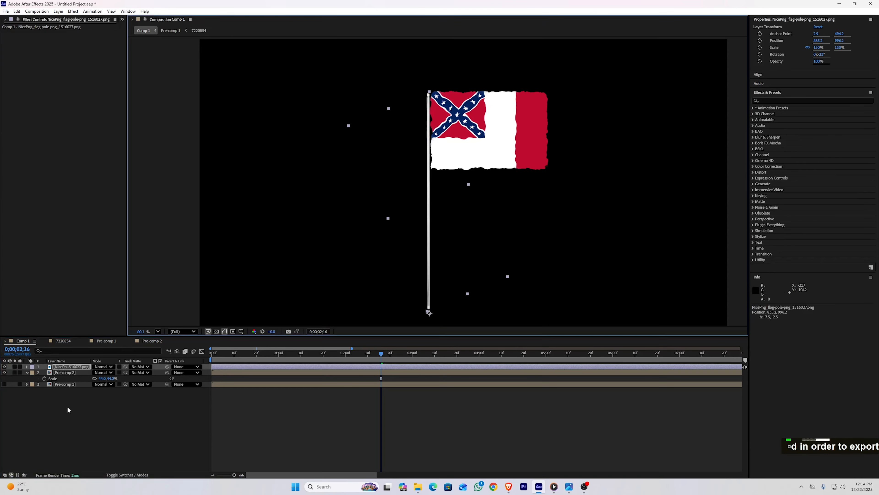
pyautogui.click(68, 408)
# - Pre-compose Pre-comp 2 and the copied flag pole layer together as Pre-comp 3
pyautogui.keyDown('ctrl'); pyautogui.click(58, 373); pyautogui.keyUp('ctrl')
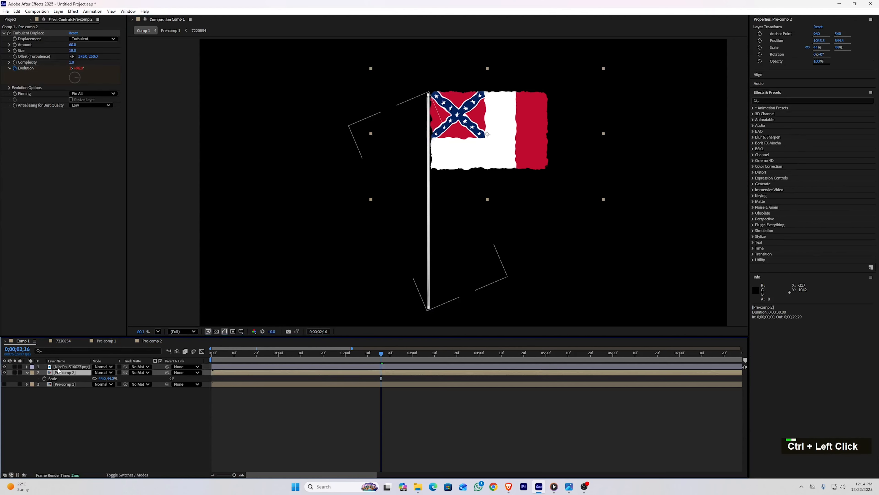
pyautogui.keyDown('ctrl'); pyautogui.click(58, 369); pyautogui.keyUp('ctrl')
pyautogui.hotkey('ctrl', 'shift', 'c')
pyautogui.press('Return')
# - Move Pre-comp 3 to the left of the American flag and flip it horizontally
pyautogui.scroll(-3, 418, 179)
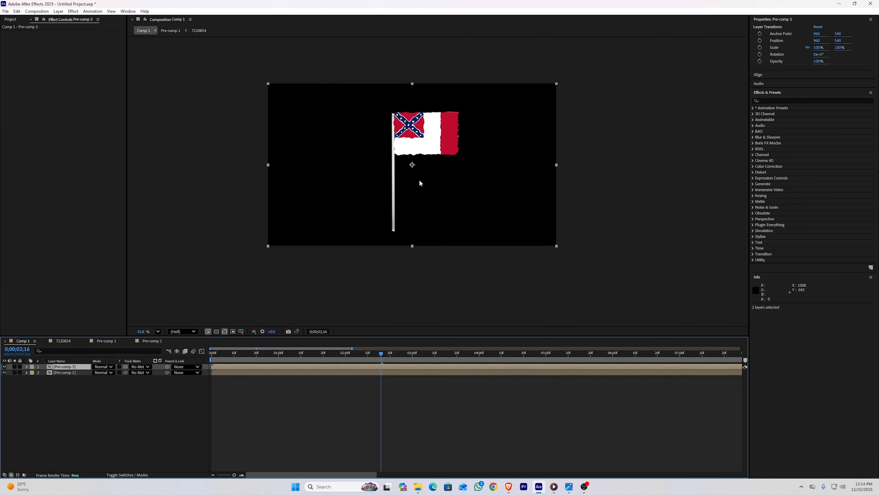
pyautogui.moveTo(426, 125); pyautogui.dragTo(347, 130)
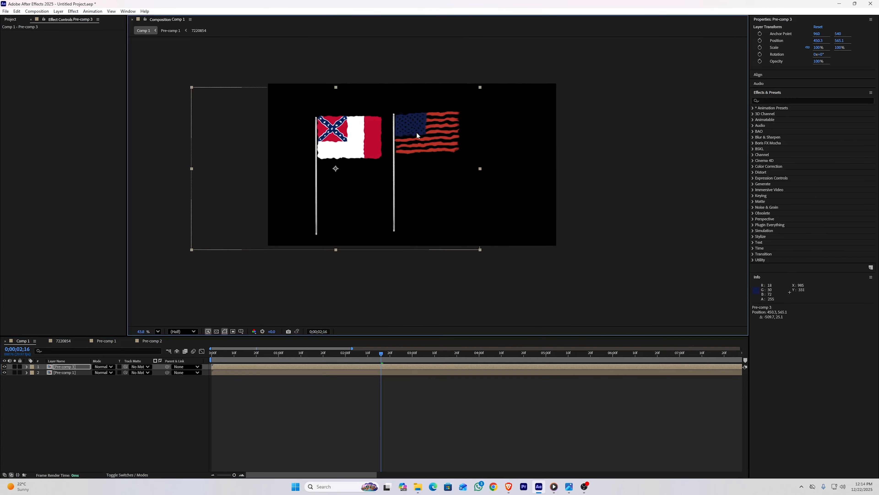
pyautogui.moveTo(417, 132)
pyautogui.mouseDown()
pyautogui.moveTo(431, 131)
pyautogui.moveTo(411, 134)
pyautogui.mouseUp()
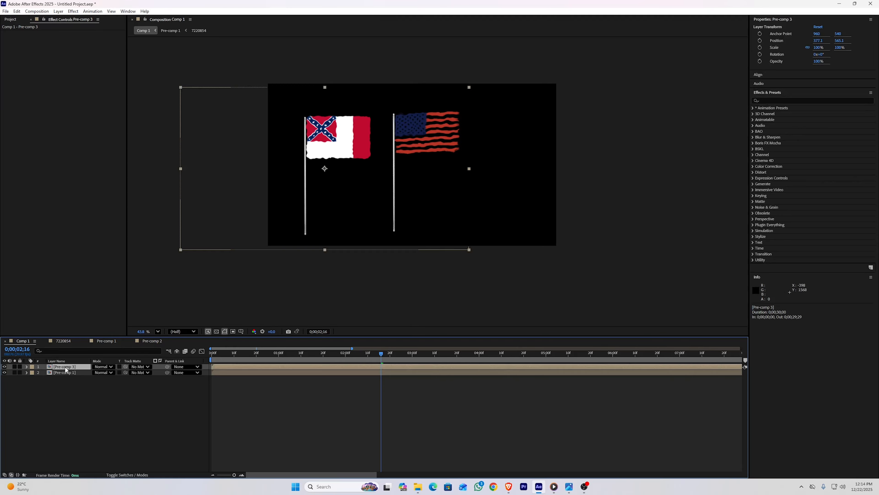
pyautogui.rightClick(66, 370)
pyautogui.moveTo(104, 192)
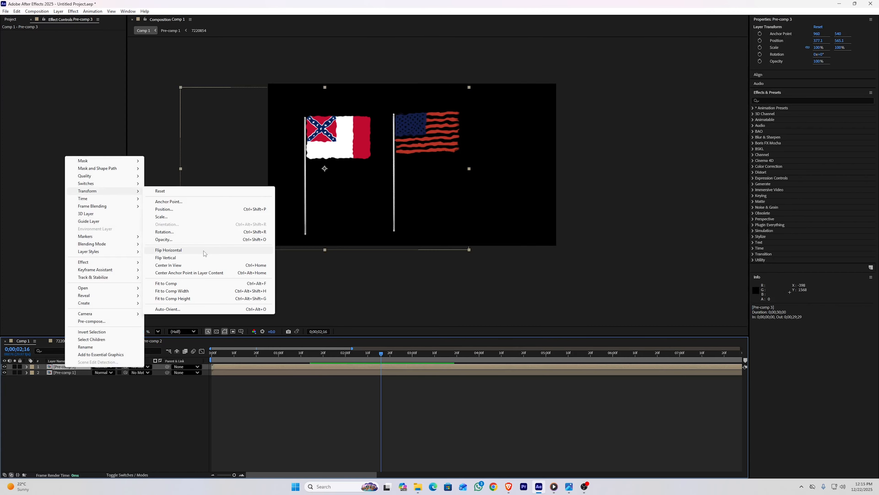
pyautogui.click(205, 251)
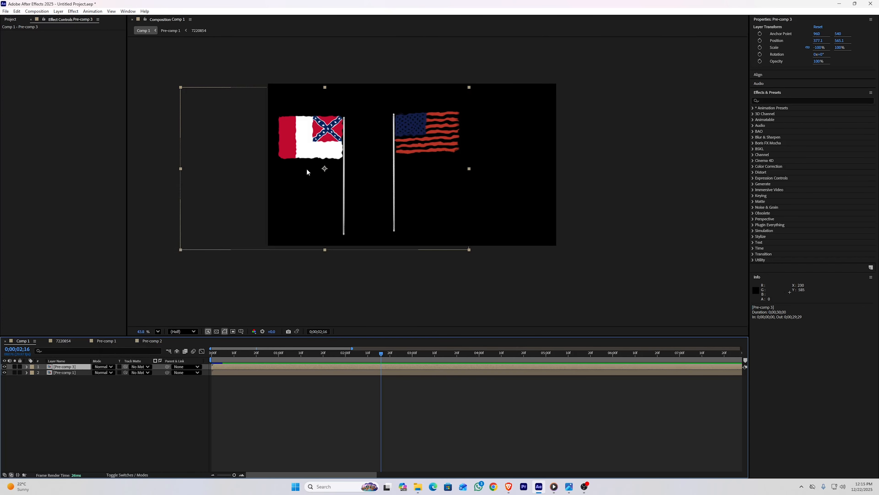
pyautogui.press('Home')
# - Add a 1920 × 1080 px pale yellow solid beneath both flag layers and move Pre-comp 3 to 592, 542.3
pyautogui.rightClick(158, 395)
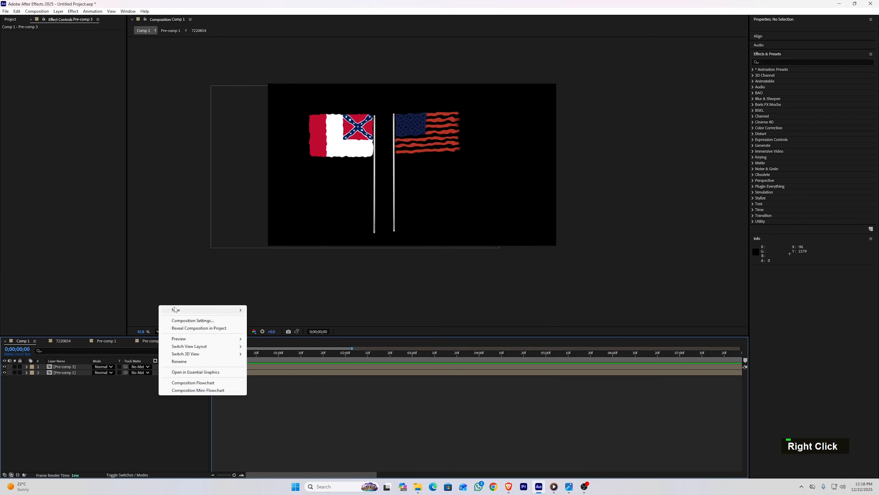
pyautogui.rightClick(158, 319)
pyautogui.moveTo(149, 337)
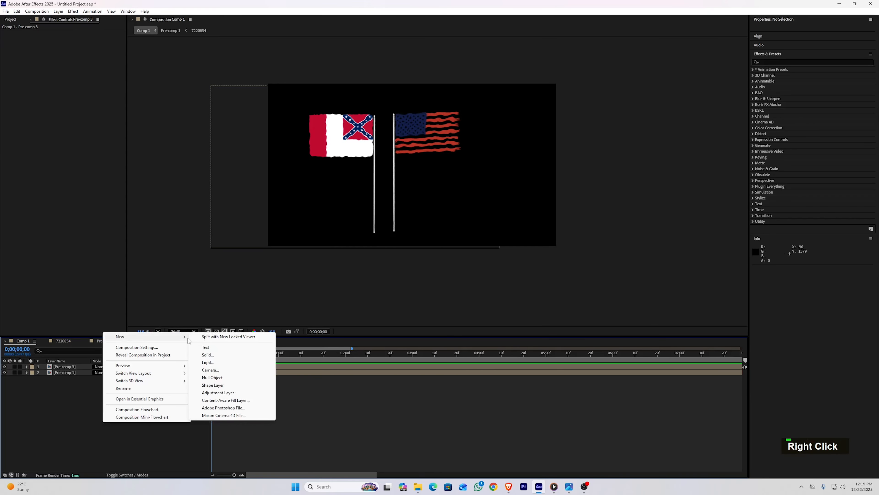
pyautogui.click(230, 355)
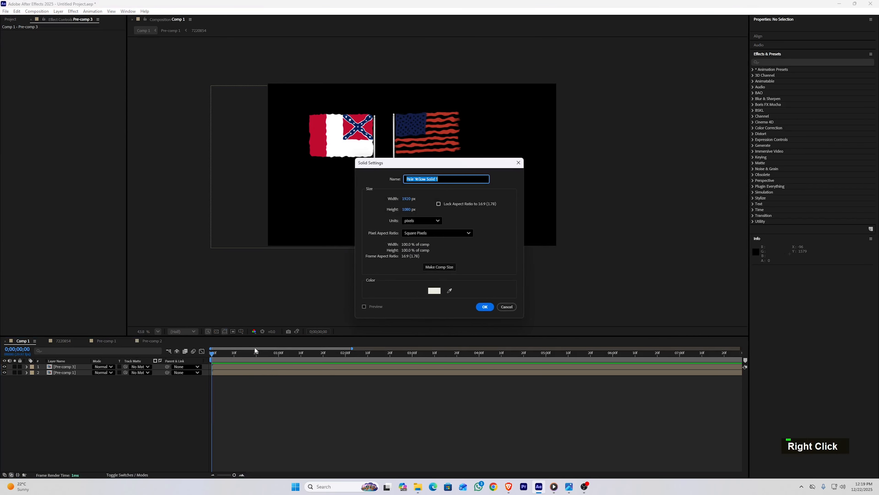
pyautogui.click(487, 308)
pyautogui.moveTo(70, 366); pyautogui.dragTo(71, 381)
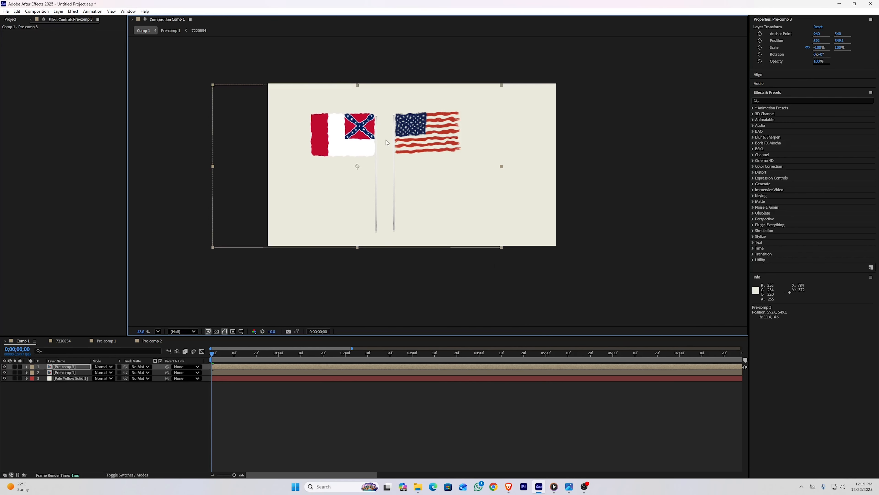
pyautogui.moveTo(382, 138); pyautogui.dragTo(381, 136)
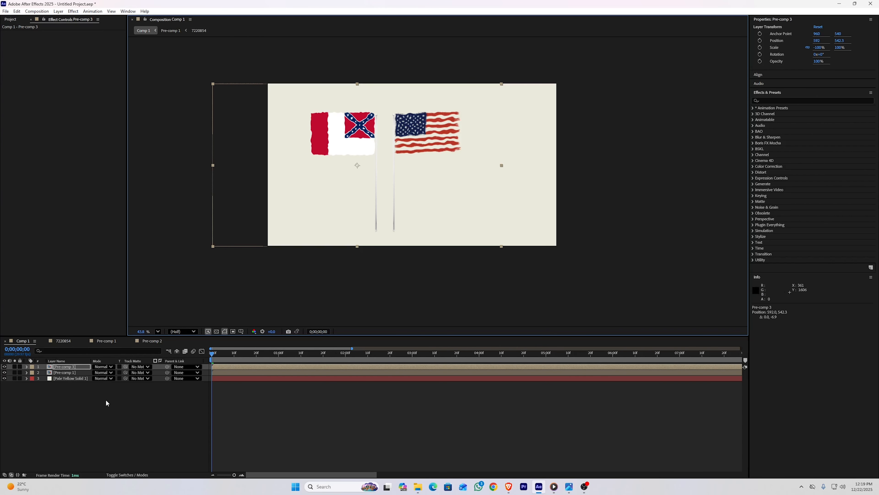
# - Apply a Fill effect with a near-black gray color to the flag pole layer inside Pre-comp 1
pyautogui.doubleClick(66, 373)
pyautogui.hotkey('ctrl', 'space')
pyautogui.hotkey('ctrl', 'space')
pyautogui.write('fill')
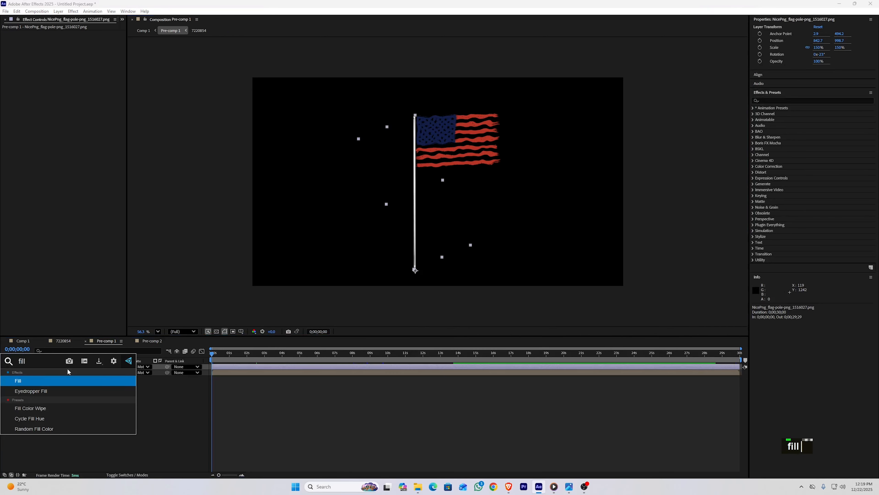
pyautogui.press('Return')
pyautogui.click(81, 51)
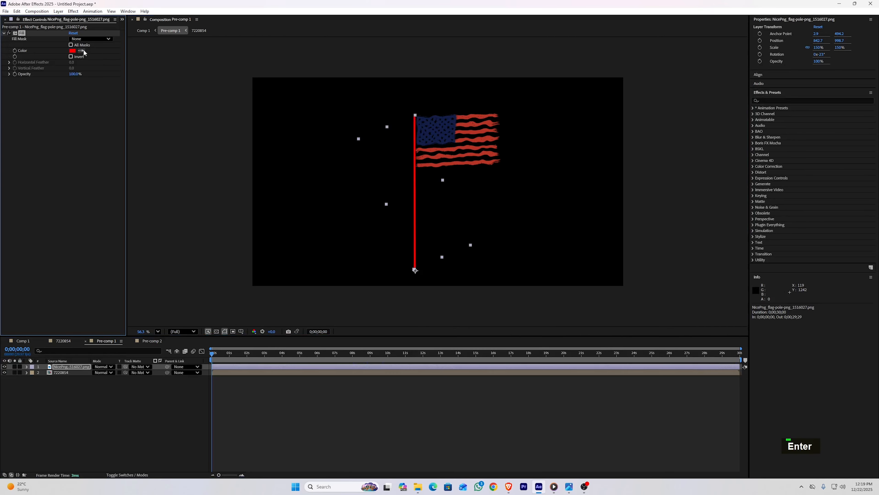
pyautogui.doubleClick(73, 122)
# - Copy the Fill effect from the pole in Pre-comp 1 onto the flag pole layer inside Pre-comp 3
pyautogui.hotkey('ctrl', 'c')
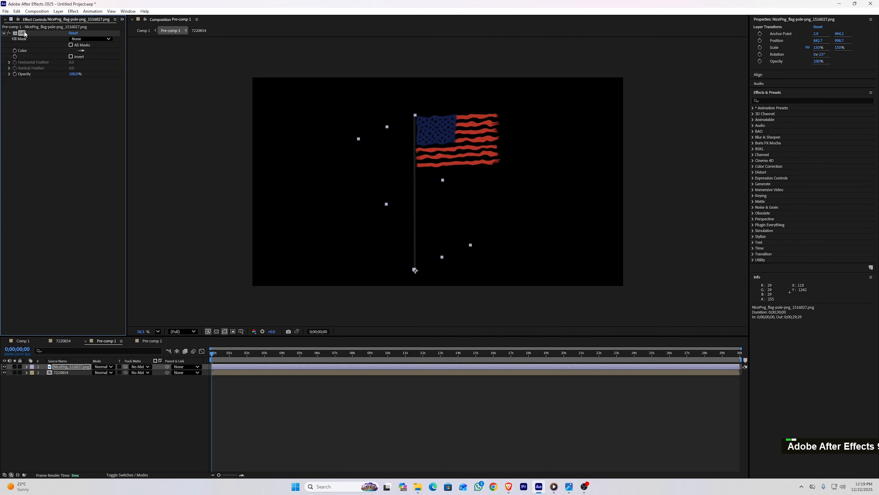
pyautogui.click(149, 342)
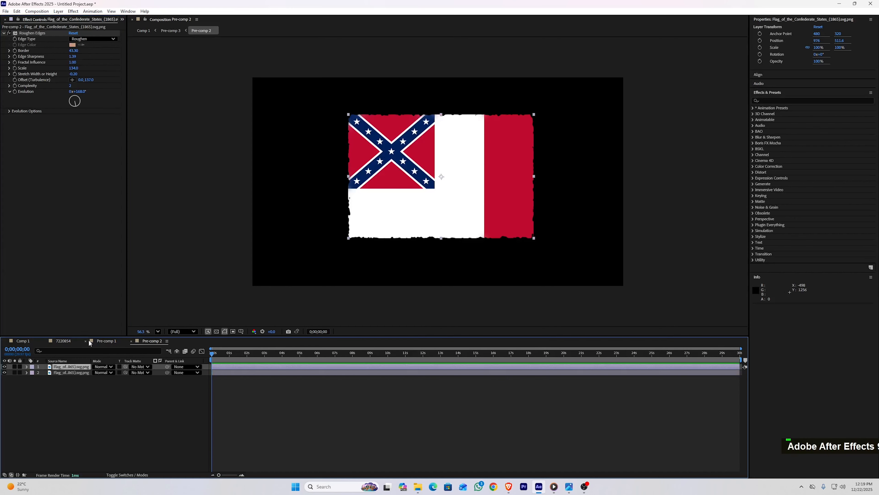
pyautogui.click(66, 339)
pyautogui.click(76, 366)
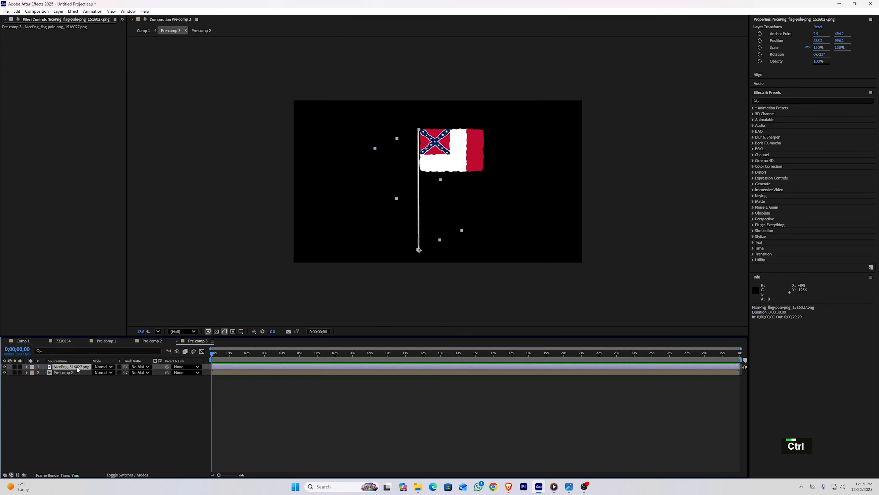
pyautogui.hotkey('ctrl', 'v')
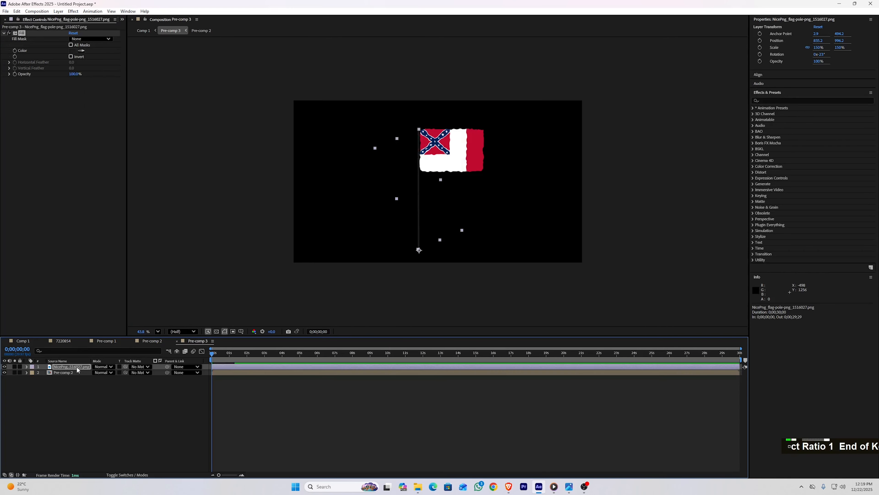
# - Return to Comp 1, hide Pre-comp 3 and Pre-comp 1, and switch to the Default workspace
pyautogui.click(100, 426)
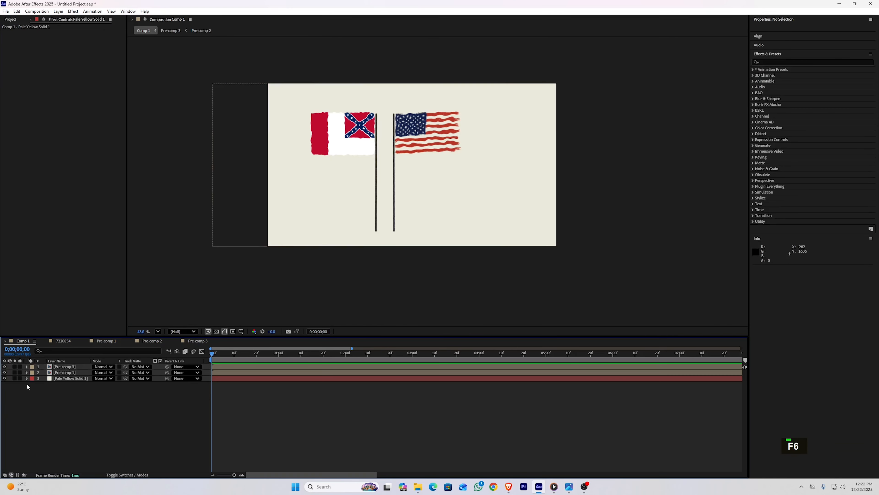
pyautogui.click(4, 372)
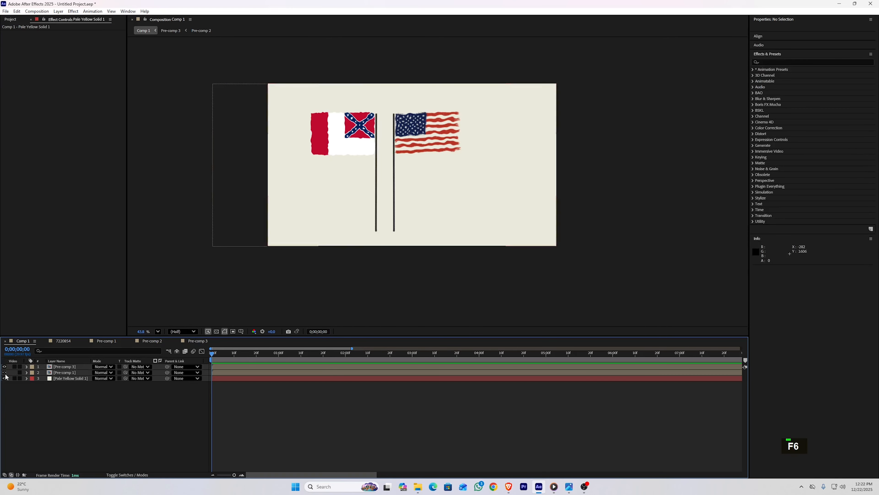
pyautogui.press('F6')
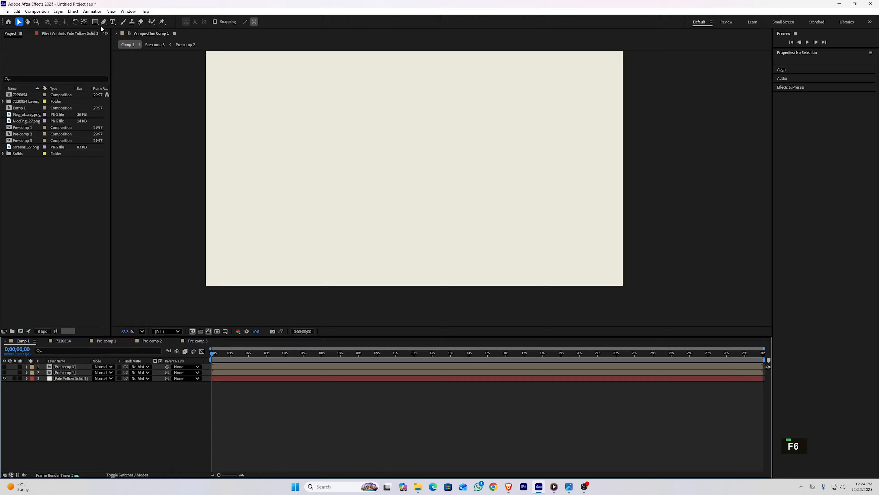
# - Draw a nearly horizontal line across the full frame width with the Pen tool and set its fill to None
pyautogui.click(103, 22)
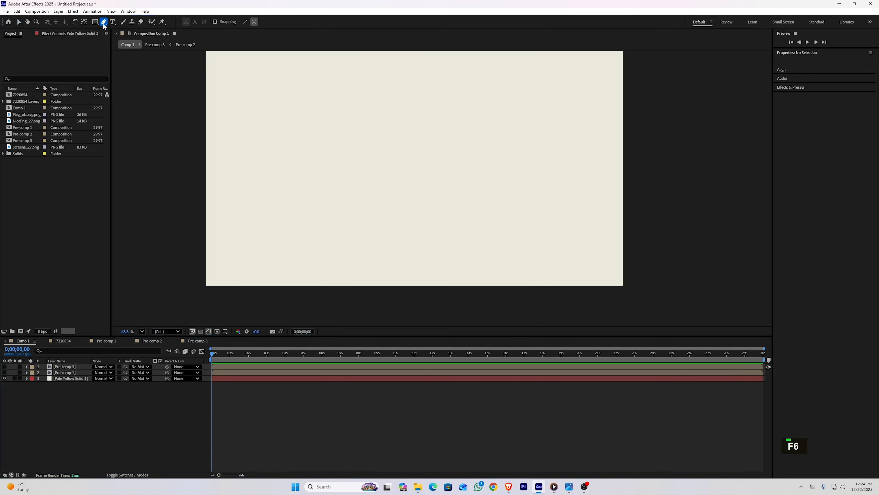
pyautogui.click(207, 155)
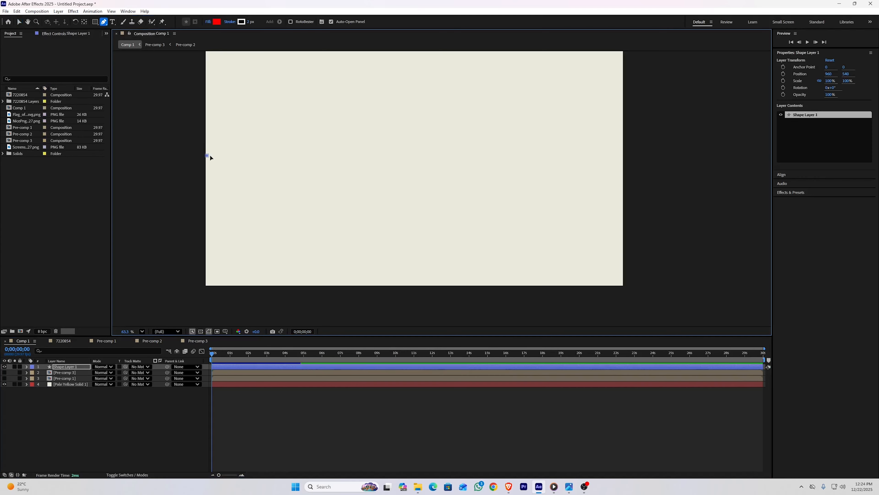
pyautogui.click(624, 158)
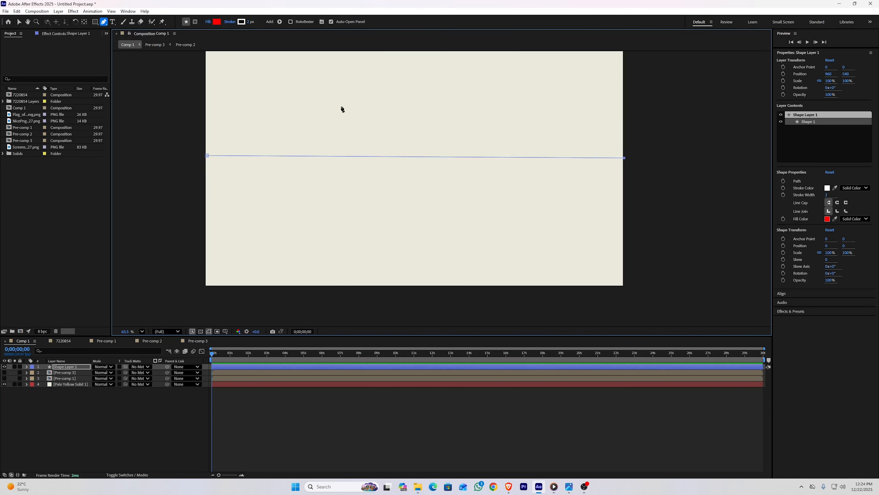
pyautogui.click(212, 23)
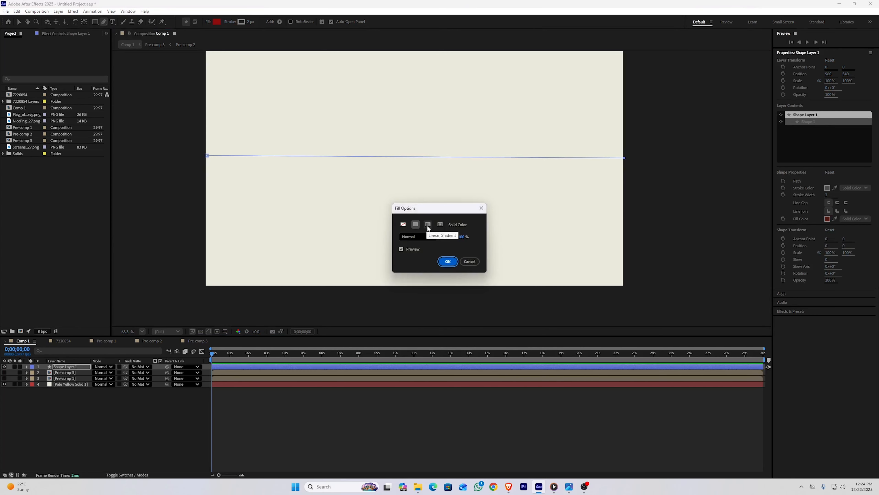
pyautogui.click(402, 224)
pyautogui.click(448, 262)
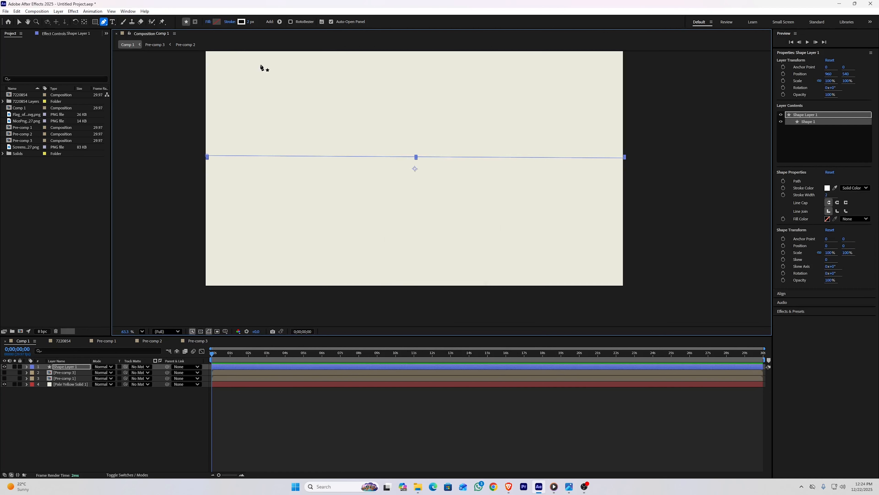
# - Thicken the line's stroke to 10 px and try a stroke width of 8 px
pyautogui.moveTo(248, 22); pyautogui.dragTo(250, 23)
pyautogui.click(250, 23)
pyautogui.write('8')
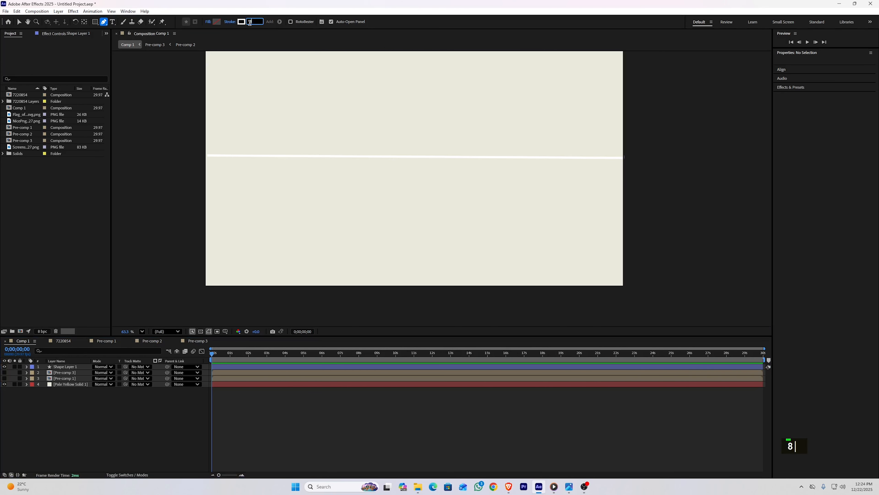
pyautogui.press('Return')
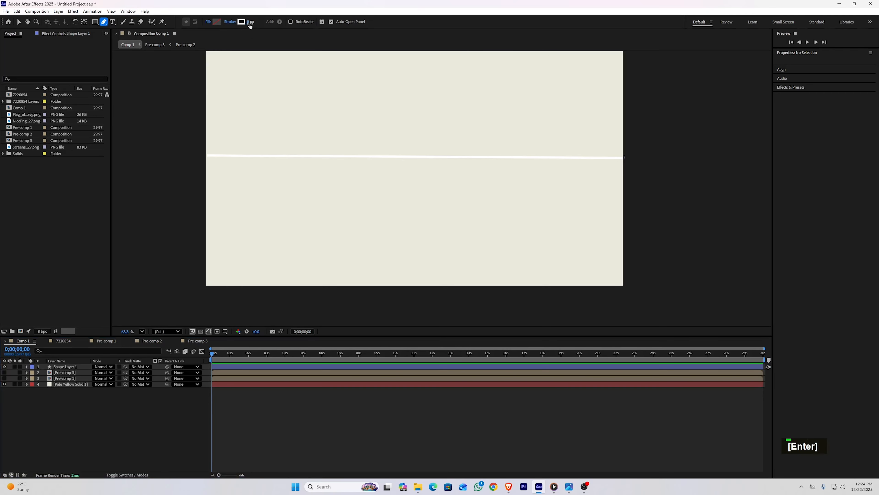
# - Try to change the line's stroke color to dark gray without its layer selected
pyautogui.click(242, 22)
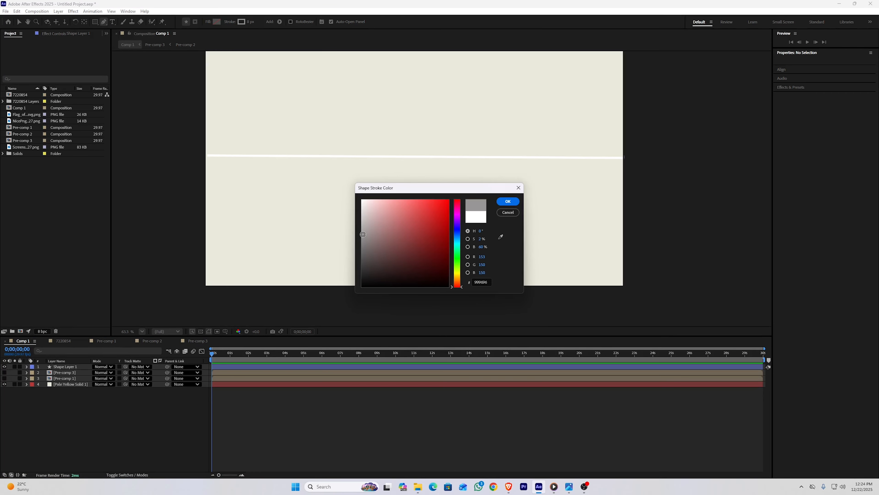
pyautogui.doubleClick(363, 250)
pyautogui.click(510, 203)
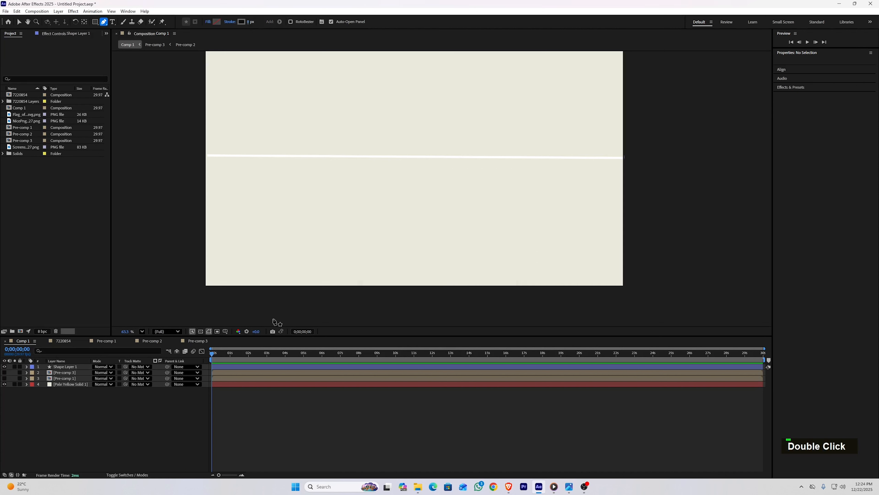
# - Set the stroke color of the line on Shape Layer 1 to dark gray
pyautogui.click(71, 366)
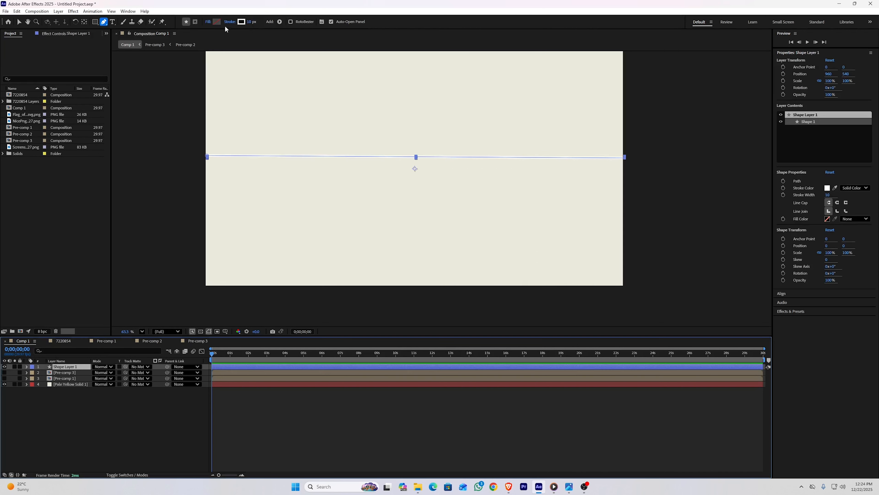
pyautogui.click(241, 21)
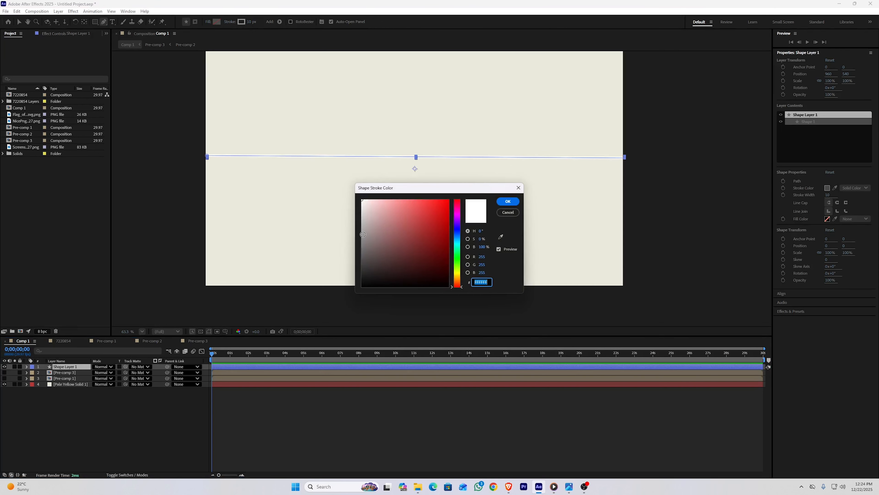
pyautogui.click(363, 234)
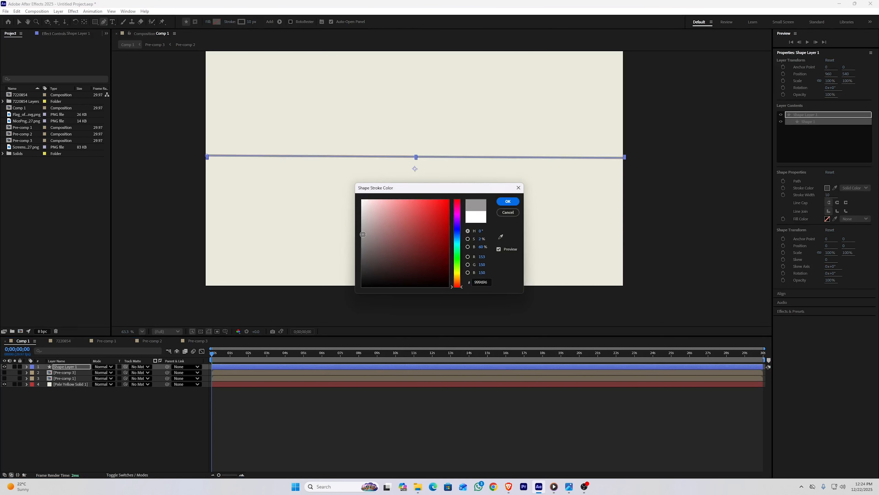
pyautogui.click(363, 257)
pyautogui.click(510, 203)
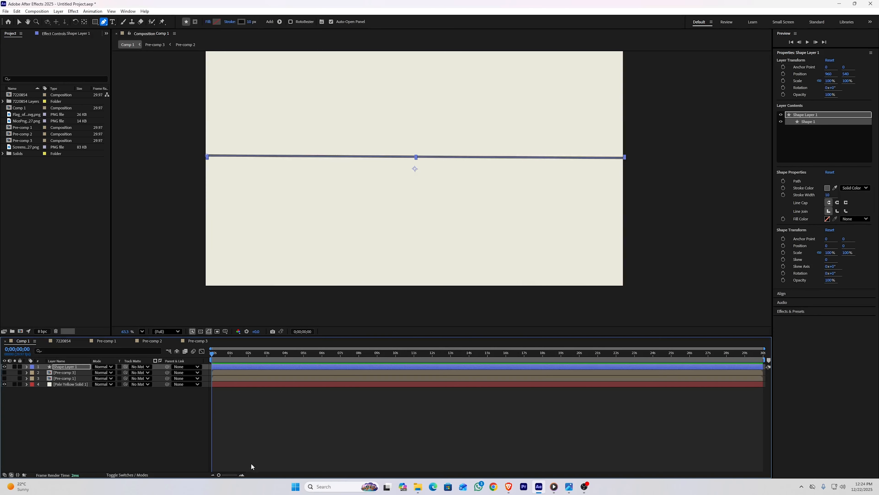
pyautogui.click(127, 452)
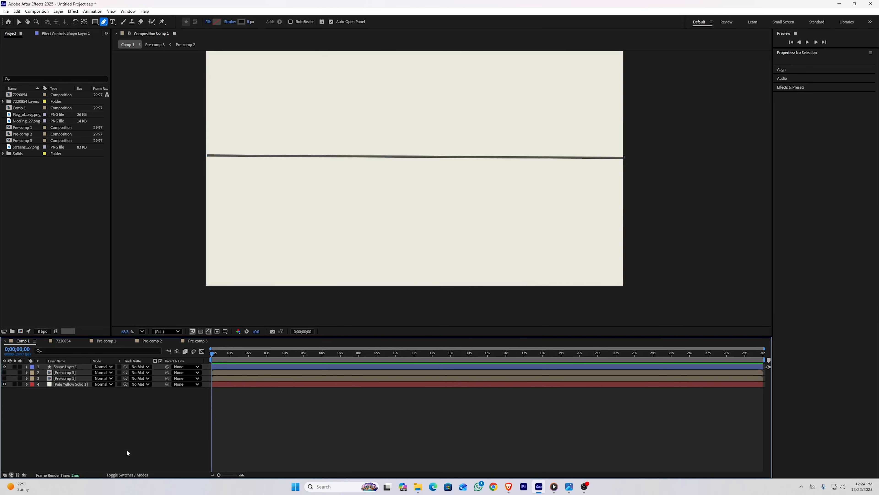
# - Apply the Roughen Edges effect to the line on Shape Layer 1
pyautogui.click(71, 367)
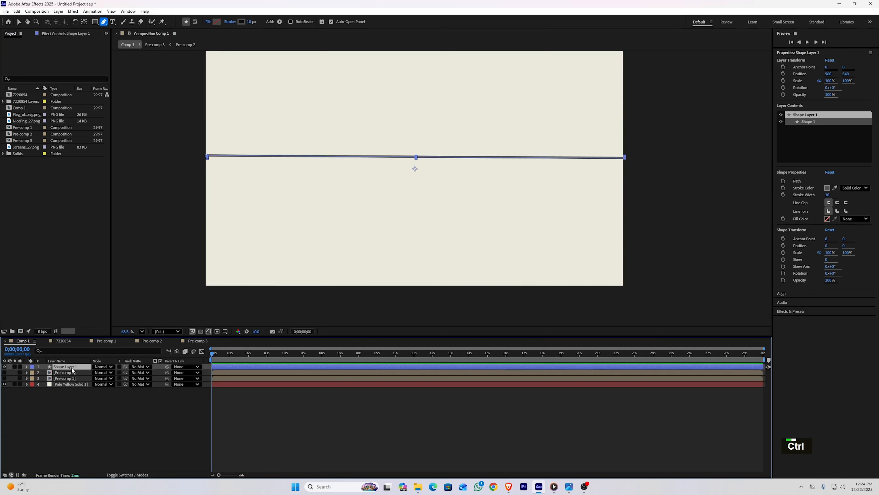
pyautogui.hotkey('ctrl', 'space')
pyautogui.write('ro')
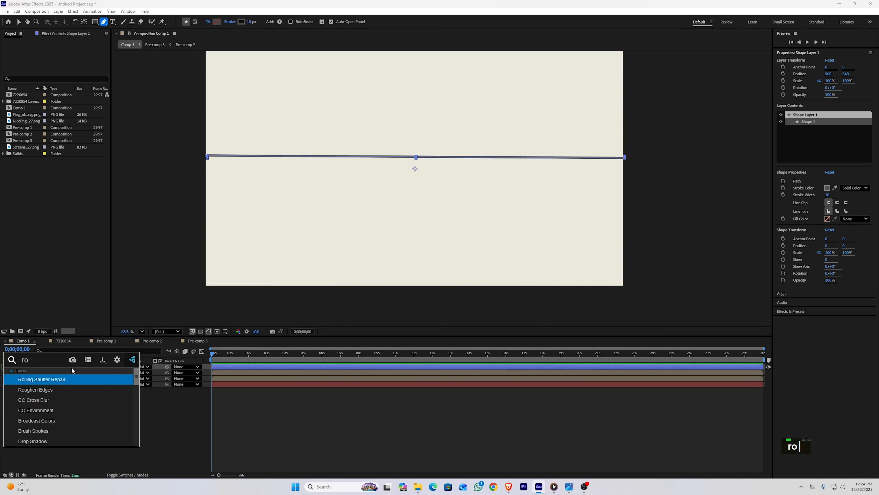
pyautogui.write('ugh')
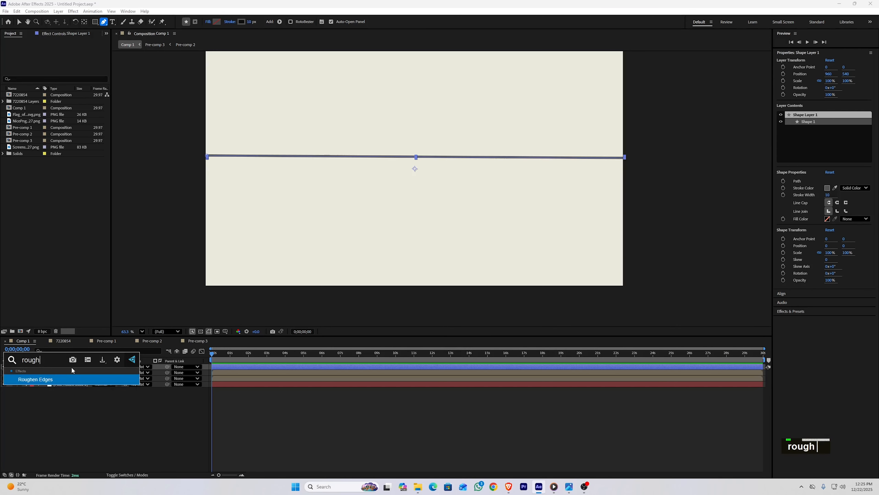
pyautogui.press('Return')
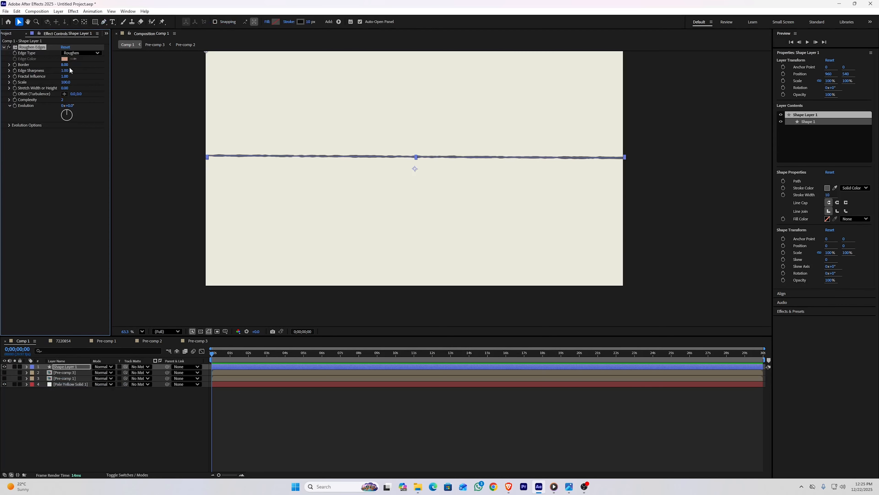
# - Set the Roughen Edges Border to 3.20 and Edge Sharpness to 0.97
pyautogui.moveTo(65, 68); pyautogui.dragTo(56, 70)
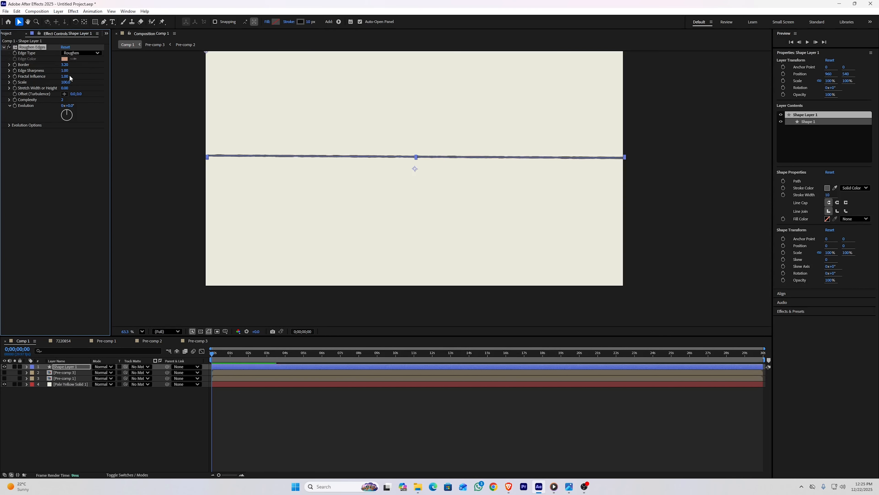
pyautogui.moveTo(65, 70); pyautogui.dragTo(63, 71)
pyautogui.click(124, 427)
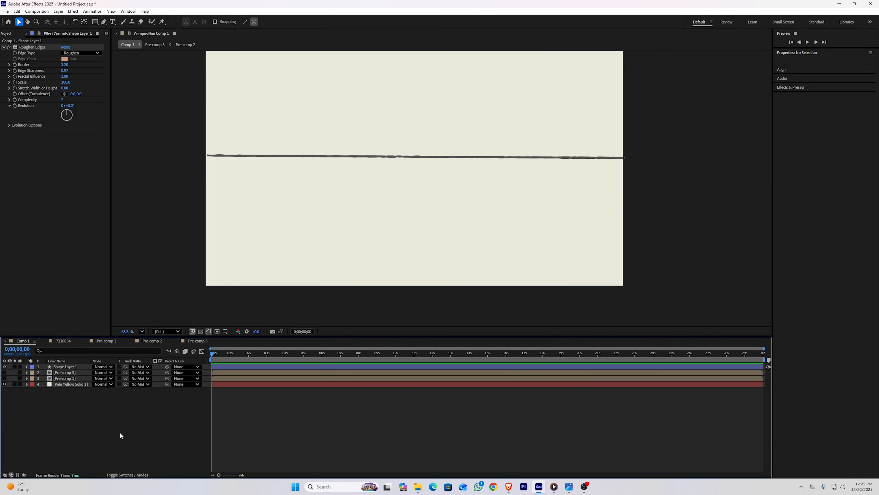
# - Draw a rectangle about 39.5 by 47.4 px over the left part of the line as a new shape layer and fill it with near-black 110404
pyautogui.press('F6')
pyautogui.click(93, 22)
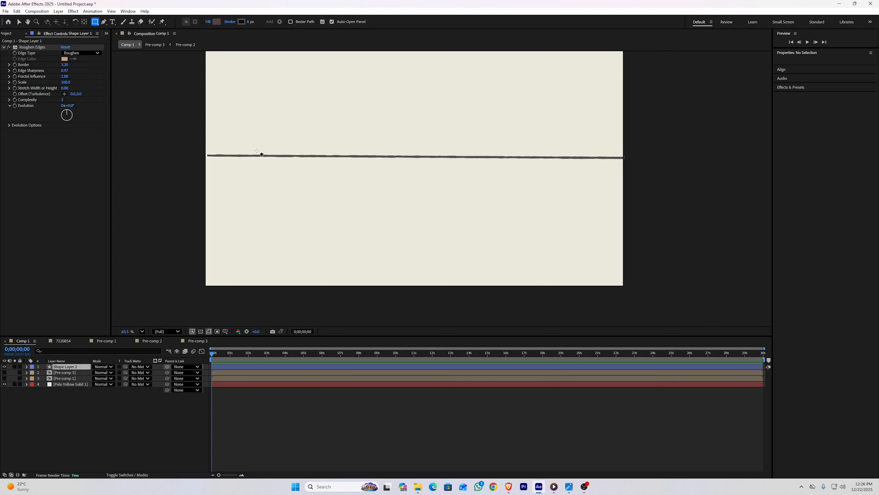
pyautogui.moveTo(256, 149); pyautogui.dragTo(265, 162)
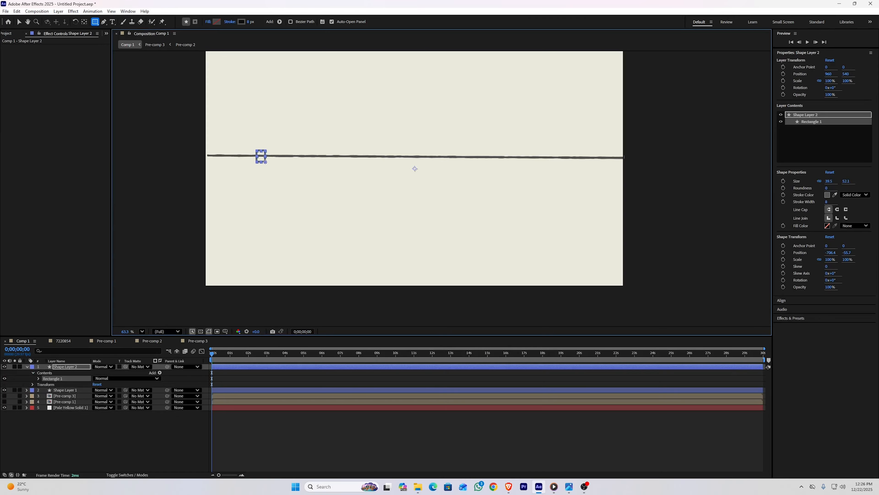
pyautogui.click(217, 21)
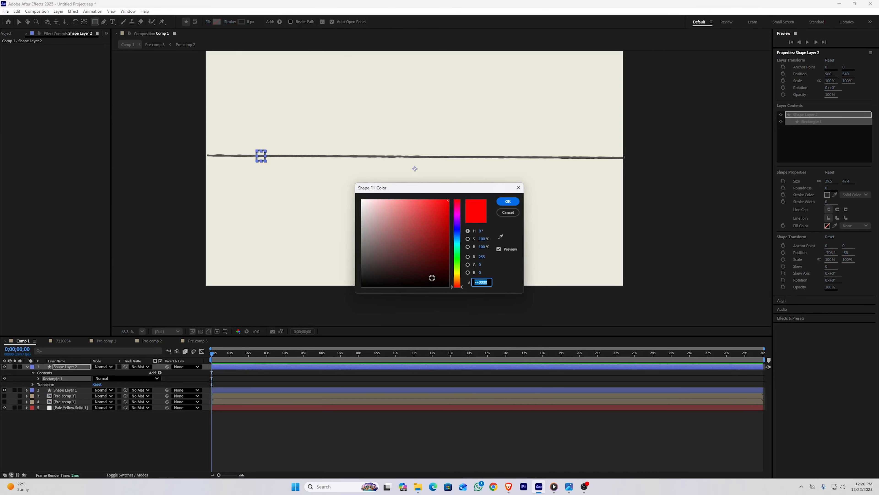
pyautogui.moveTo(431, 278); pyautogui.dragTo(426, 280)
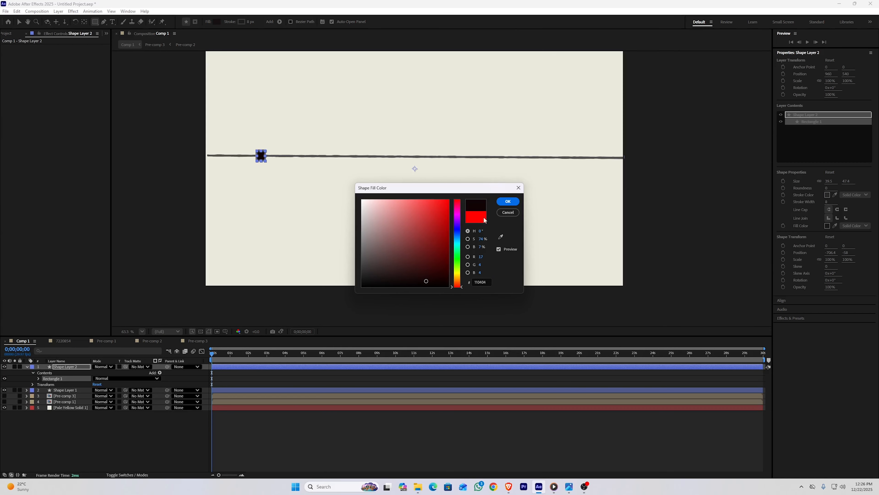
pyautogui.click(508, 201)
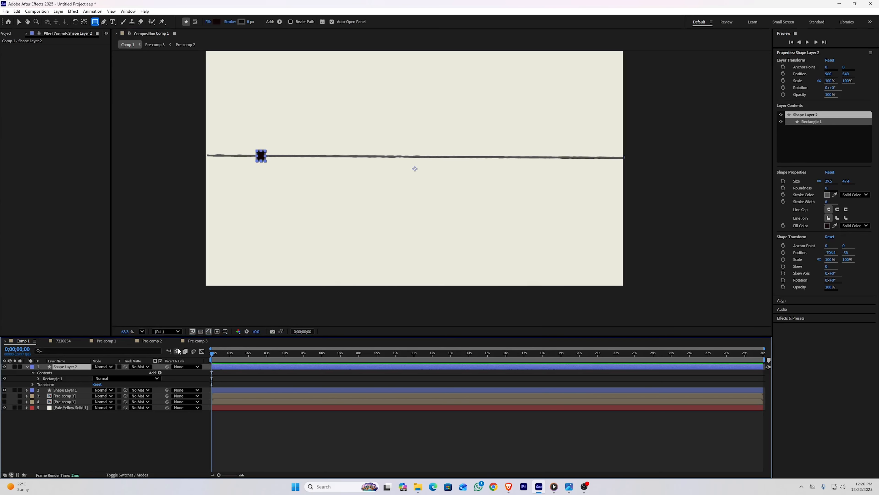
# - Move the small rectangle's anchor point to its center and scale its layer to 77%
pyautogui.press('y')
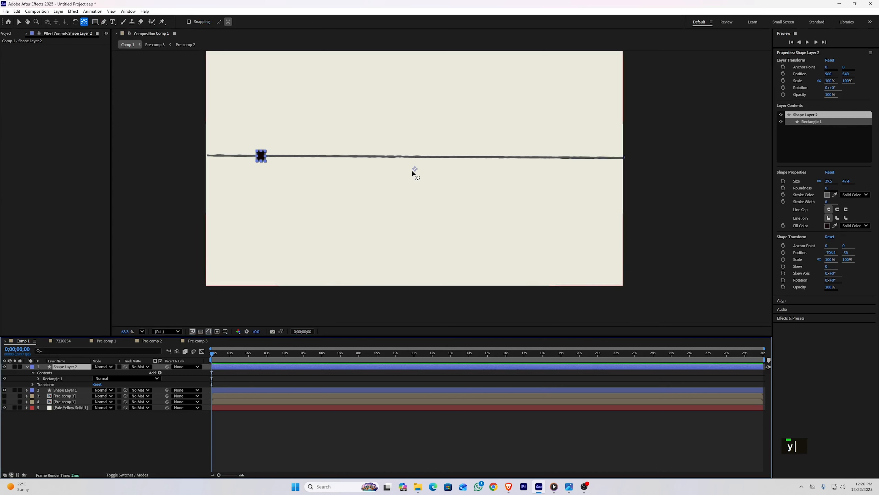
pyautogui.moveTo(414, 170); pyautogui.dragTo(264, 157)
pyautogui.press('v')
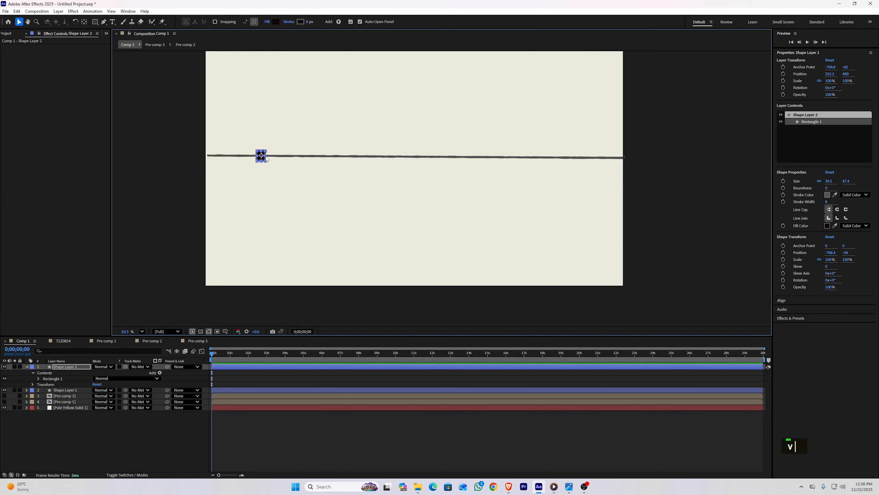
pyautogui.click(128, 435)
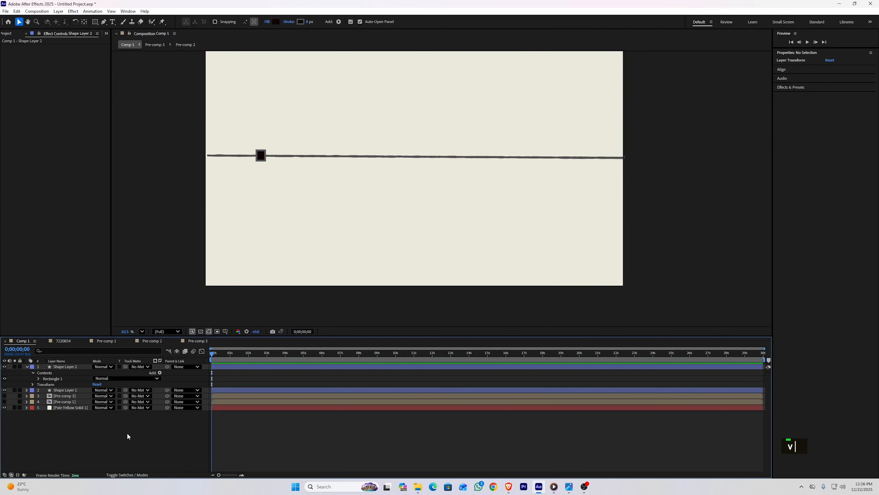
pyautogui.click(73, 373)
pyautogui.press('s')
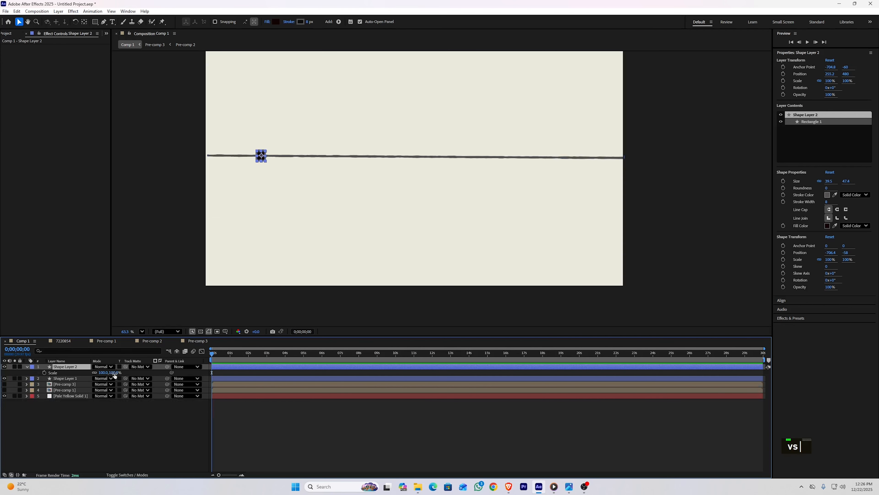
pyautogui.click(80, 407)
# - Duplicate the small rectangle layer, Shape Layer 2, twice
pyautogui.click(70, 366)
pyautogui.press('ctrl')
pyautogui.hotkey('ctrl', 'd')
pyautogui.hotkey('ctrl', 'd')
# - Spread the two rectangle copies along the line, setting X position 910.2 for Shape Layer 3 and 1611.2 for Shape Layer 4
pyautogui.keyDown('shift'); pyautogui.click(69, 370); pyautogui.keyUp('shift')
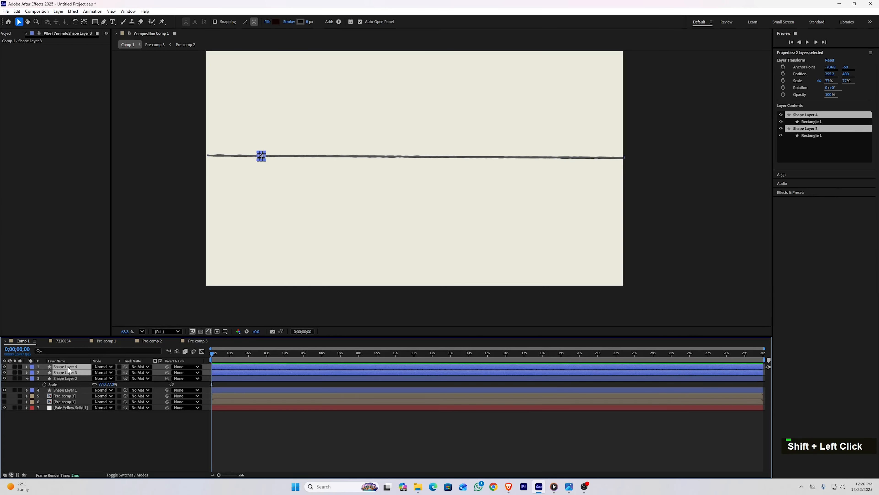
pyautogui.press('p')
pyautogui.moveTo(100, 375); pyautogui.dragTo(327, 381)
pyautogui.click(211, 445)
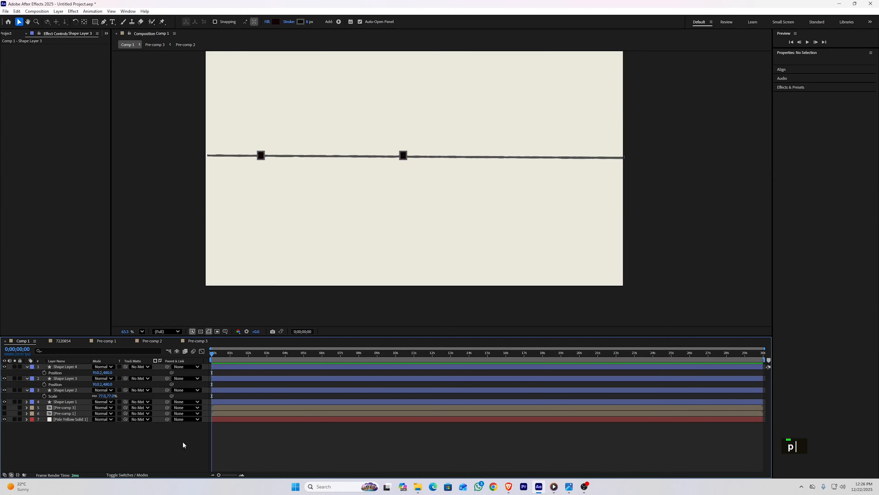
pyautogui.moveTo(100, 372); pyautogui.dragTo(364, 400)
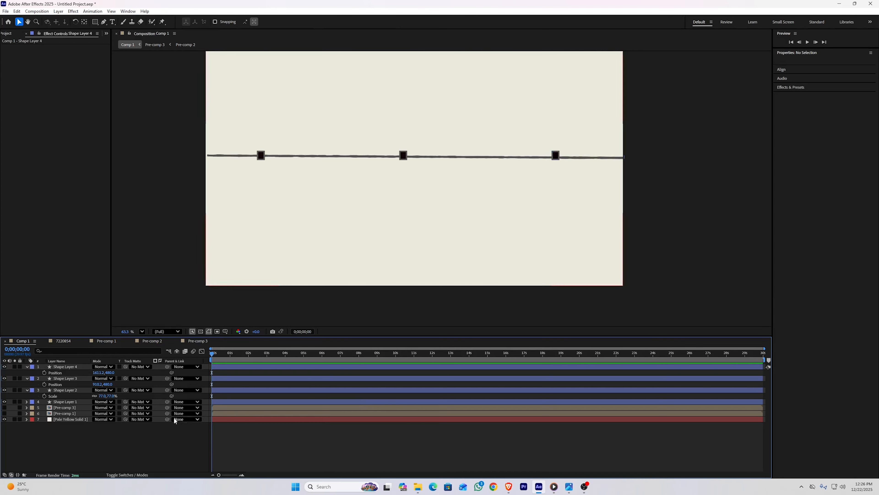
# - Raise the right endpoint of the line on Shape Layer 1 slightly so the line runs horizontally
pyautogui.click(76, 401)
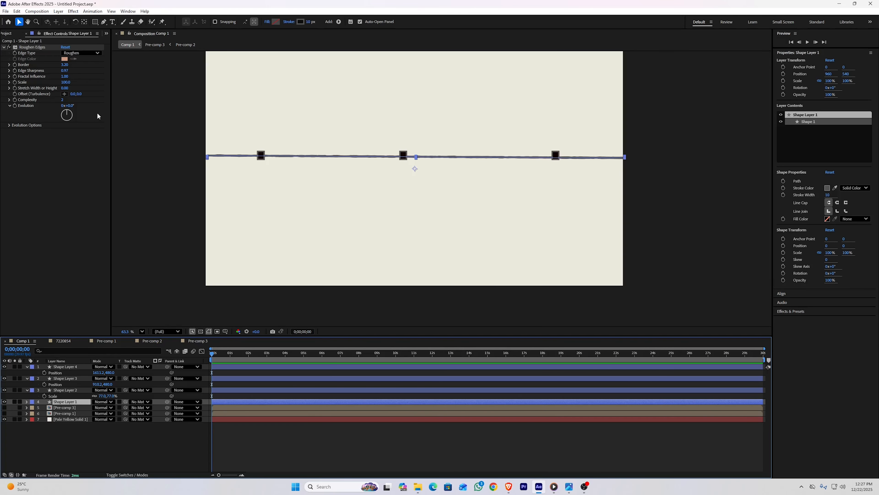
pyautogui.press('g')
pyautogui.scroll(2, 623, 158)
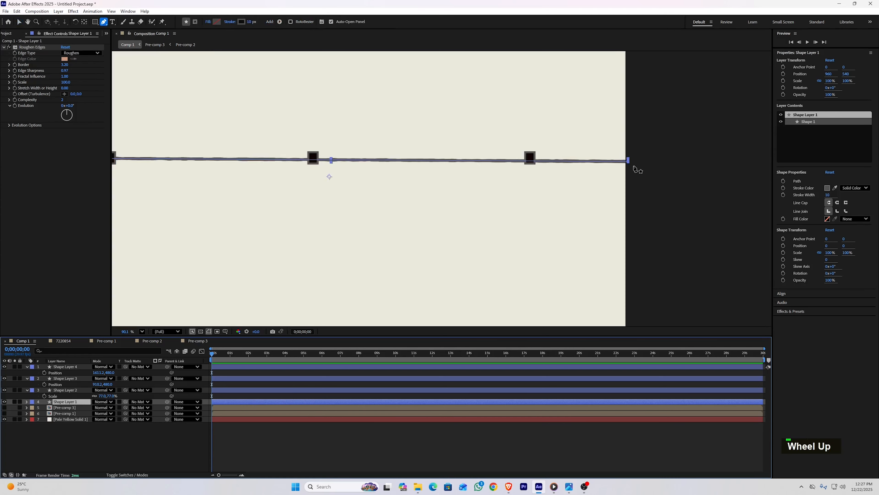
pyautogui.moveTo(628, 161); pyautogui.dragTo(629, 158)
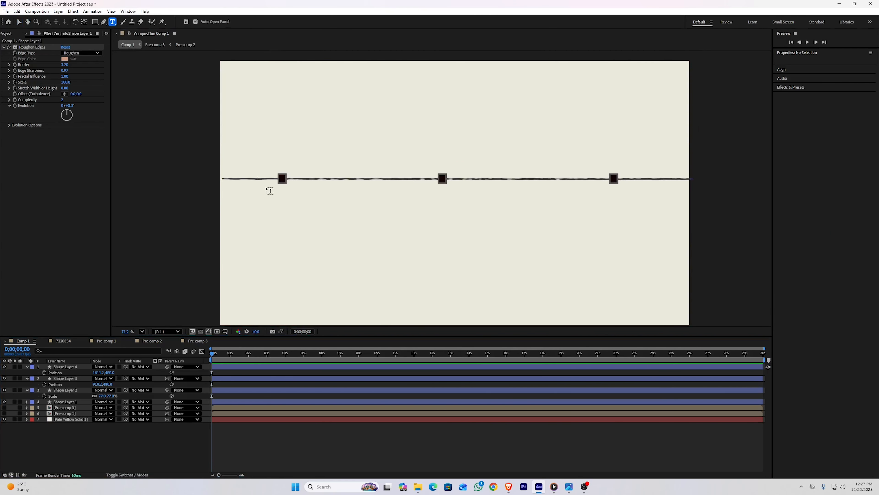
# - Add a small text box reading 1920 just below the leftmost rectangle
pyautogui.moveTo(272, 187); pyautogui.dragTo(300, 204)
pyautogui.write('19')
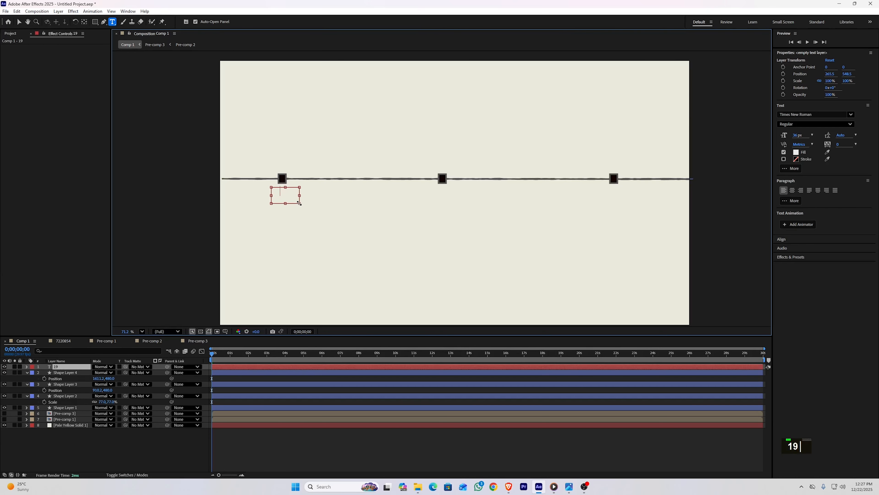
pyautogui.write('20')
pyautogui.press('KP_Enter')
pyautogui.press('KP_0')
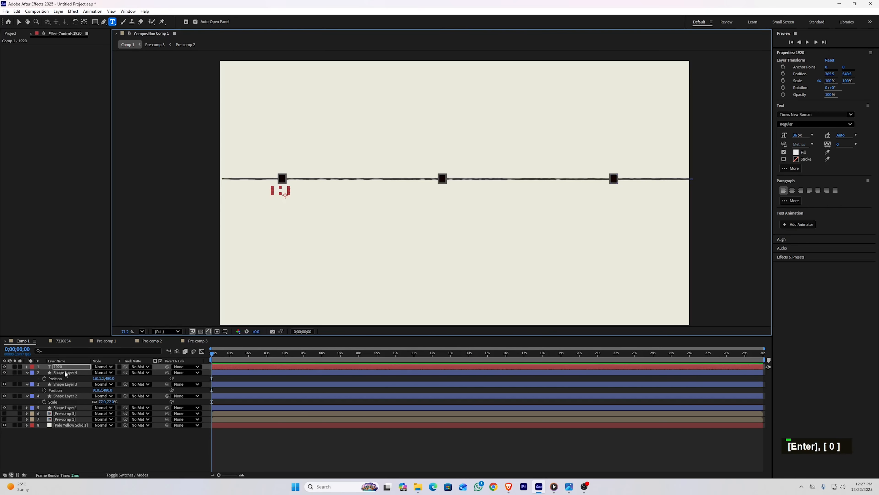
# - Set the 1920 text size to 32.1 px and its fill color to near-black
pyautogui.moveTo(798, 135); pyautogui.dragTo(796, 139)
pyautogui.click(797, 152)
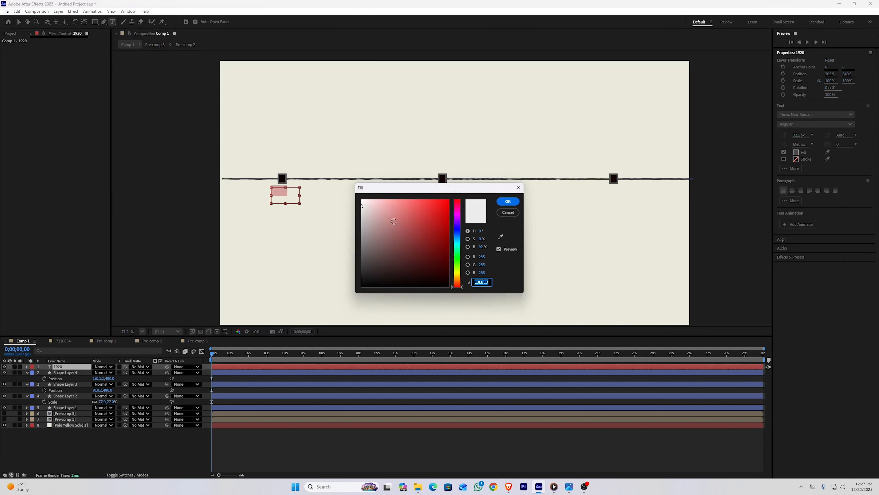
pyautogui.moveTo(374, 214); pyautogui.dragTo(368, 282)
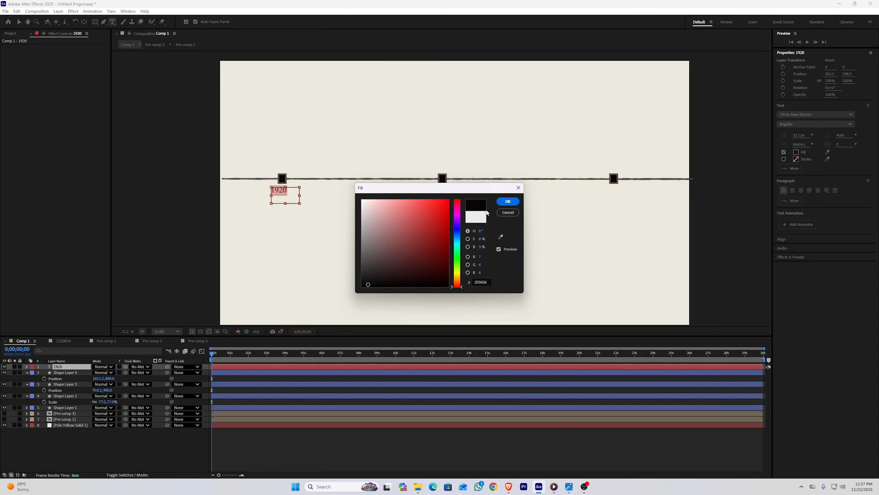
pyautogui.click(507, 202)
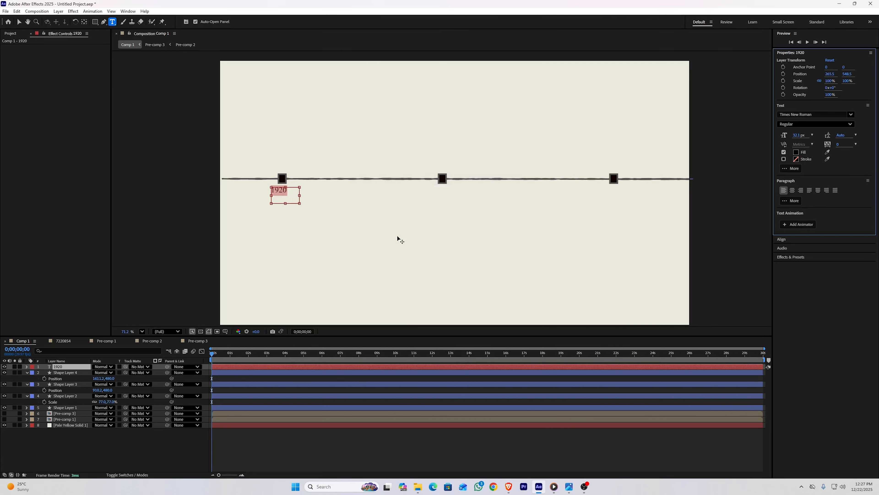
# - Change the 1920 text's font style to Times New Roman Bold
pyautogui.click(806, 115)
pyautogui.press('Down')
pyautogui.press('Down')
pyautogui.press('Down')
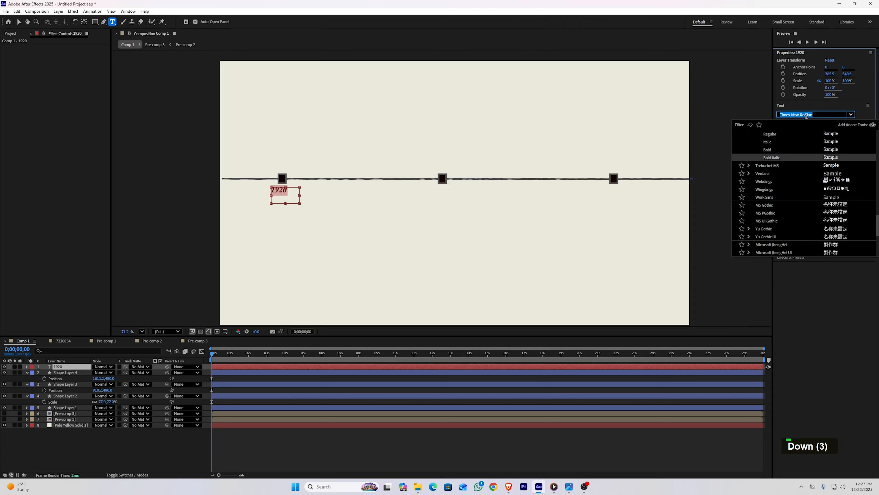
pyautogui.press('Up')
pyautogui.press('Return')
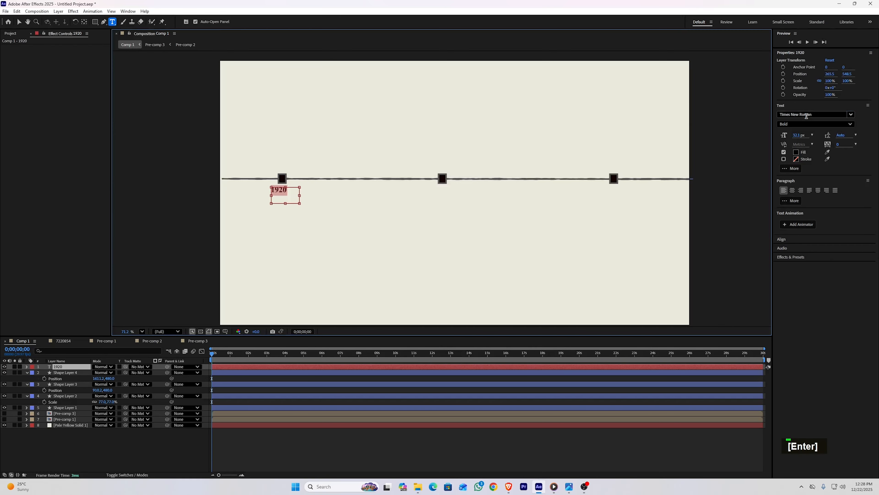
# - Scale the 1920 text layer to 137% and center it just below the leftmost square
pyautogui.click(132, 461)
pyautogui.press('v')
pyautogui.click(58, 367)
pyautogui.press('s')
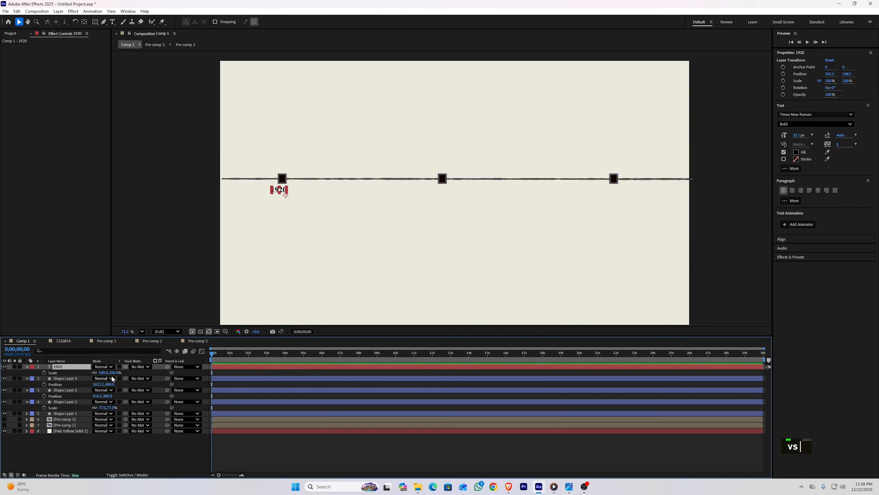
pyautogui.moveTo(113, 373); pyautogui.dragTo(125, 373)
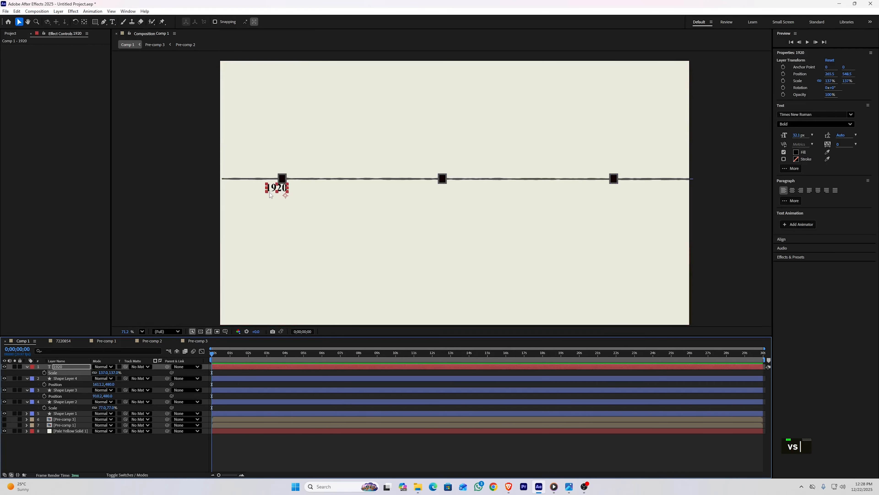
pyautogui.moveTo(271, 189); pyautogui.dragTo(276, 194)
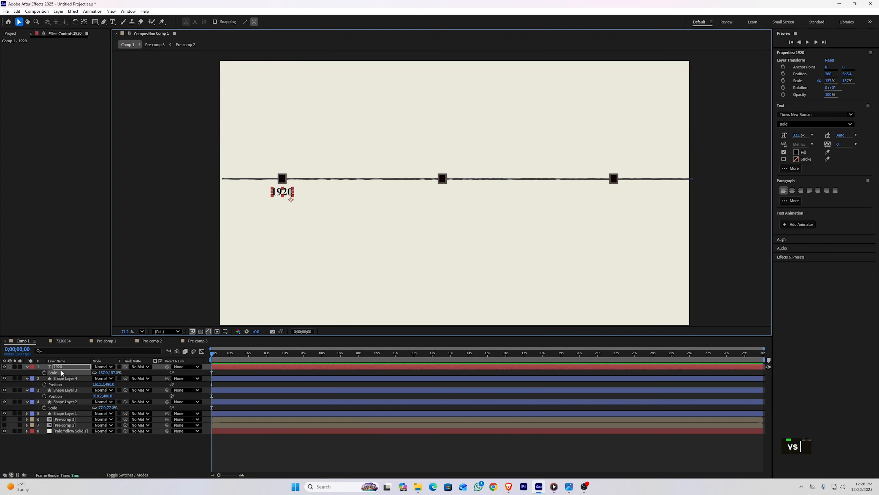
# - Duplicate the 1920 text layer twice
pyautogui.click(61, 371)
pyautogui.click(61, 368)
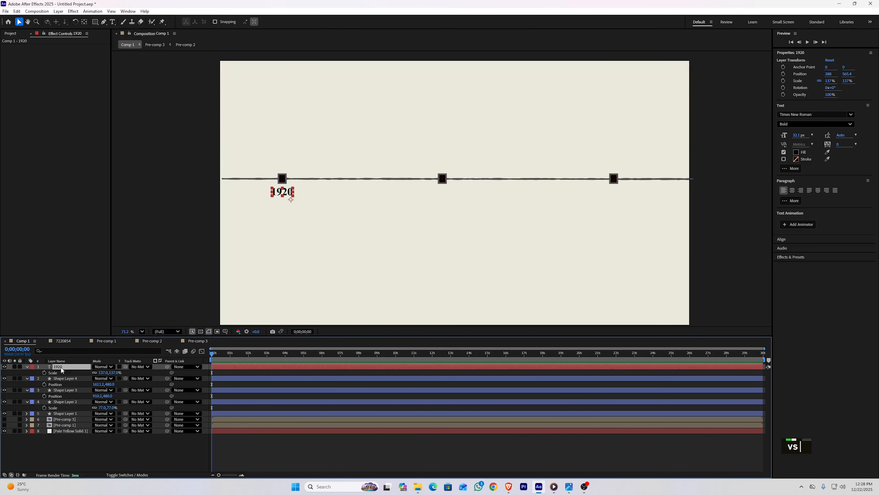
pyautogui.hotkey('ctrl', 'd')
pyautogui.hotkey('ctrl', 'd')
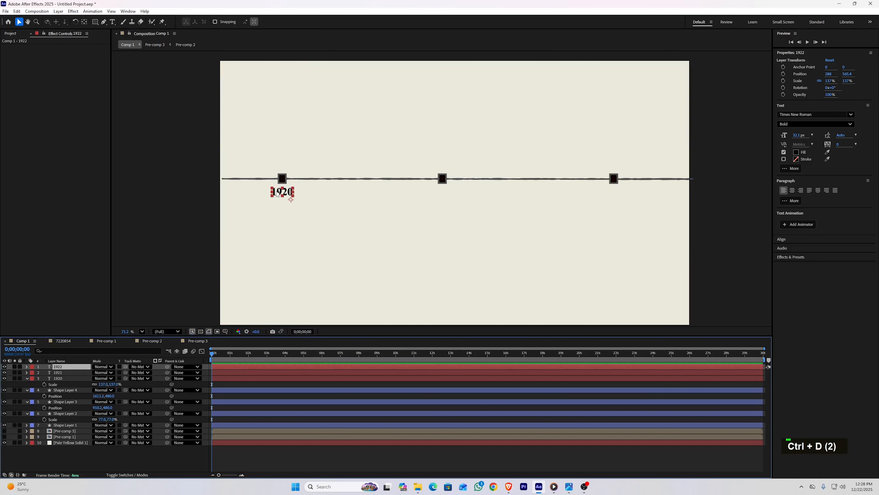
# - Place the two text copies under the middle and rightmost squares, at X positions 941 and 1645
pyautogui.keyDown('shift'); pyautogui.click(66, 369); pyautogui.keyUp('shift')
pyautogui.press('p')
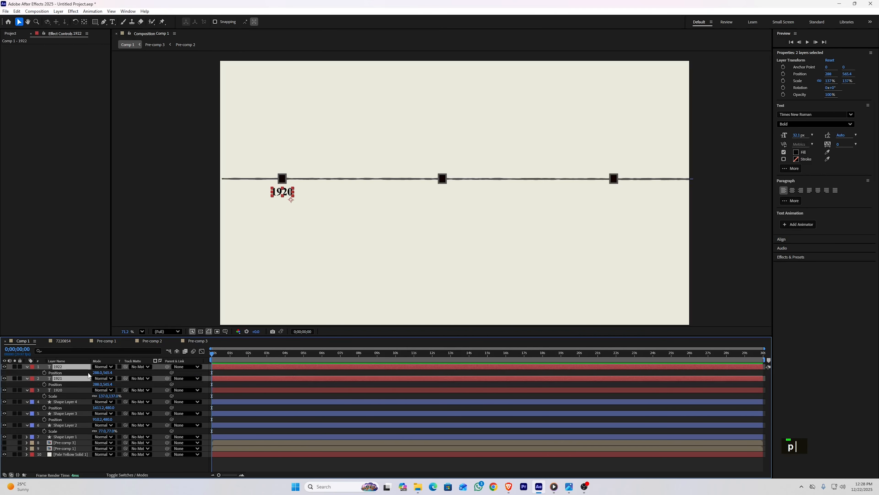
pyautogui.moveTo(94, 372); pyautogui.dragTo(308, 363)
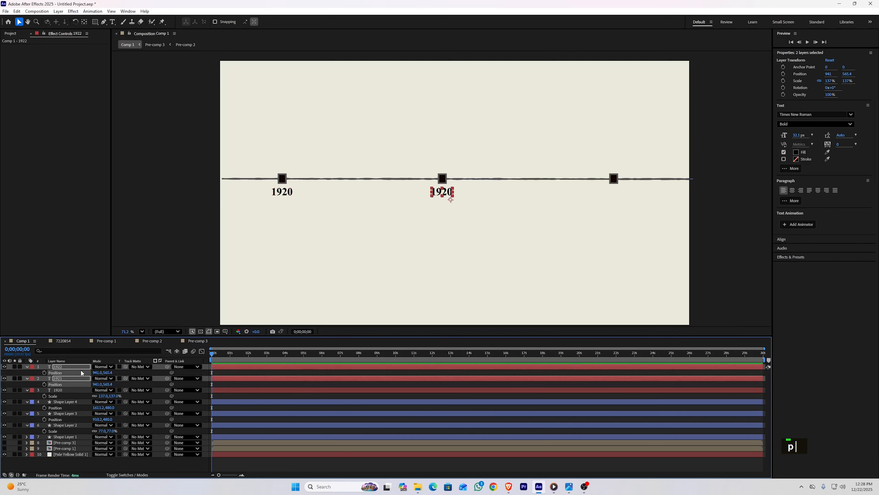
pyautogui.click(74, 373)
pyautogui.moveTo(98, 372); pyautogui.dragTo(349, 382)
# - Change the leftmost year label to 1850 and the middle one to 1887
pyautogui.doubleClick(57, 390)
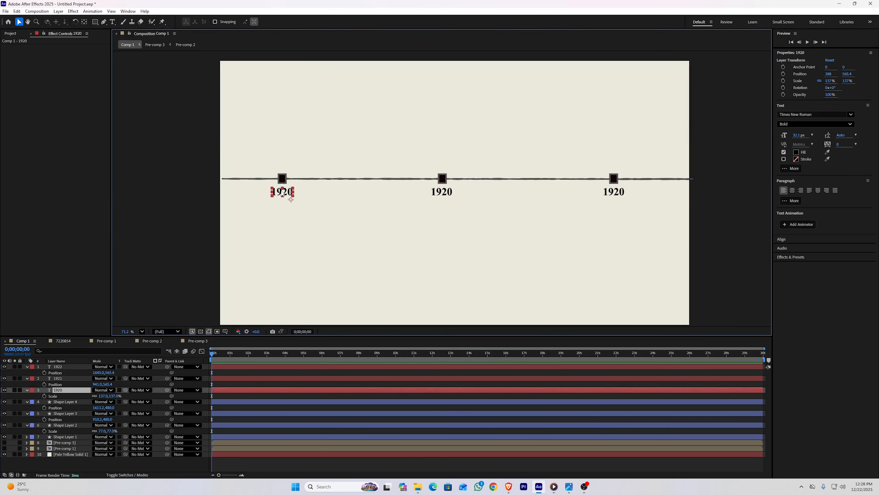
pyautogui.write('1850')
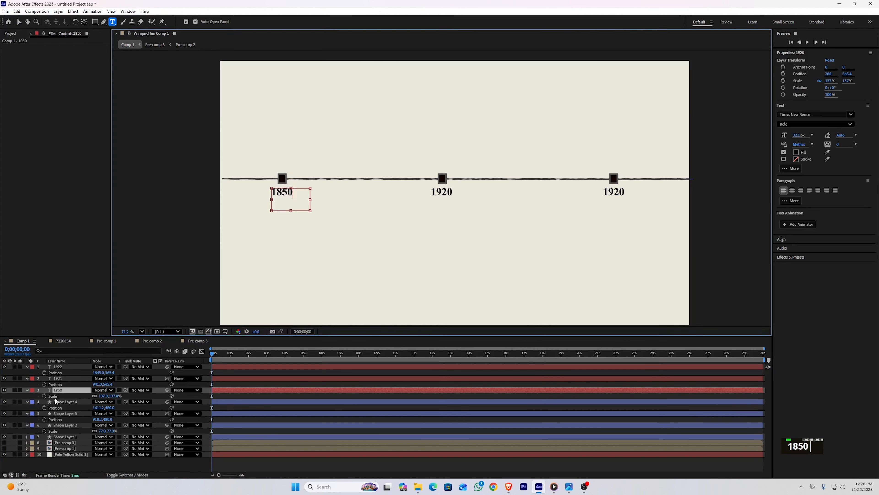
pyautogui.doubleClick(58, 378)
pyautogui.write('18')
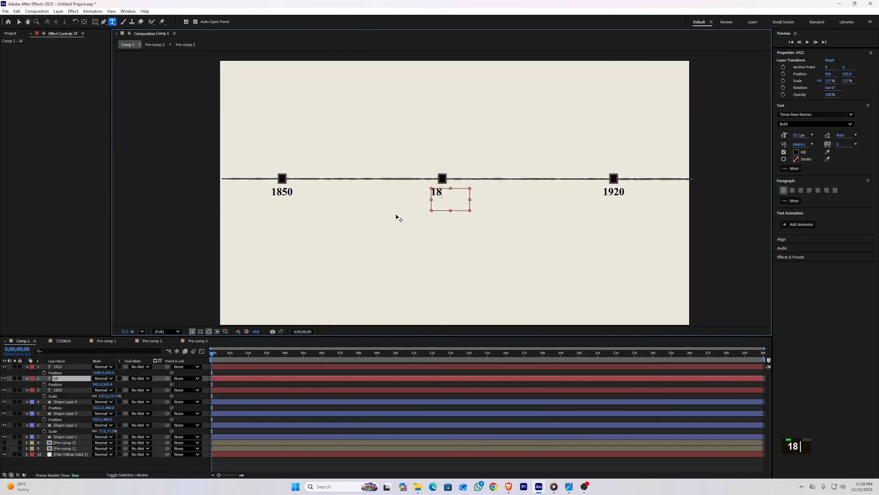
pyautogui.write('87')
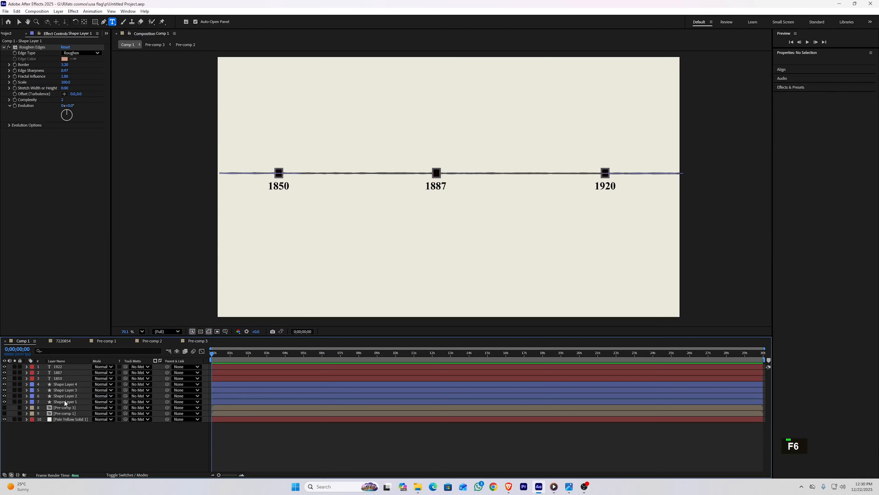
# - Pre-compose the three year labels and four shape layers together as Pre-comp 4, and dismiss the Quick Offset tip
pyautogui.click(65, 401)
pyautogui.keyDown('shift'); pyautogui.click(62, 367); pyautogui.keyUp('shift')
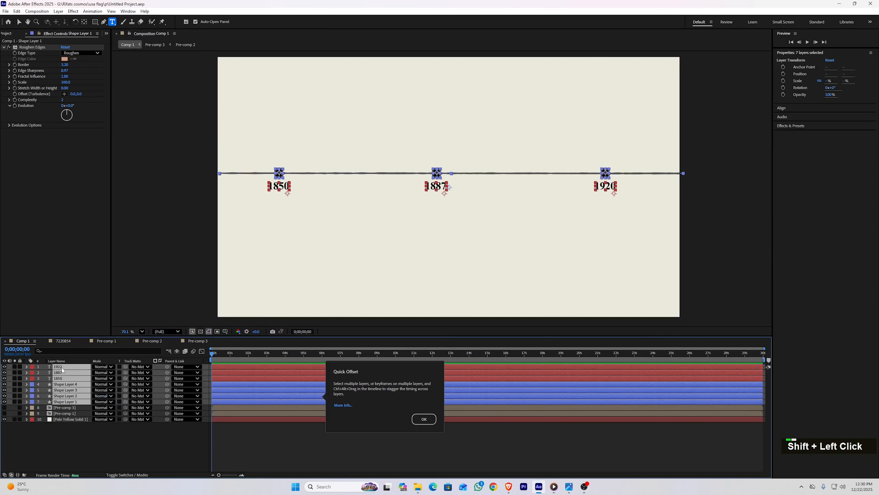
pyautogui.press('ctrl')
pyautogui.press('ctrl')
pyautogui.hotkey('ctrl', 'shift', 'c')
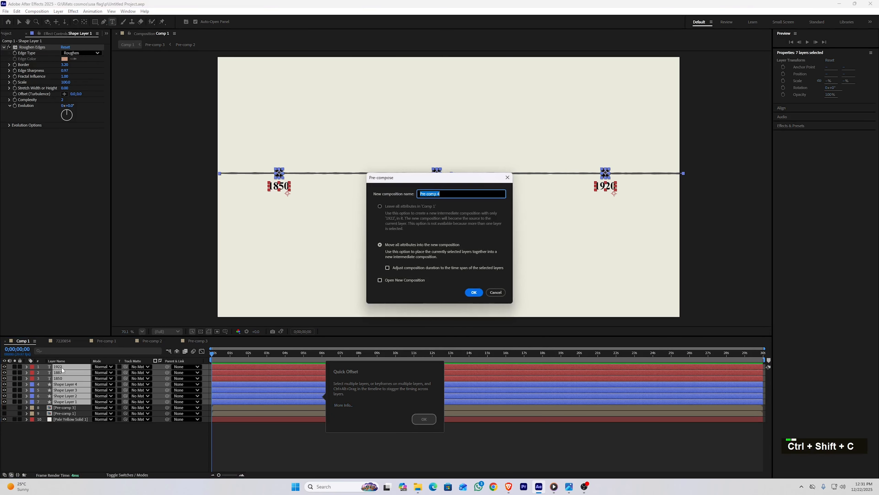
pyautogui.press('Return')
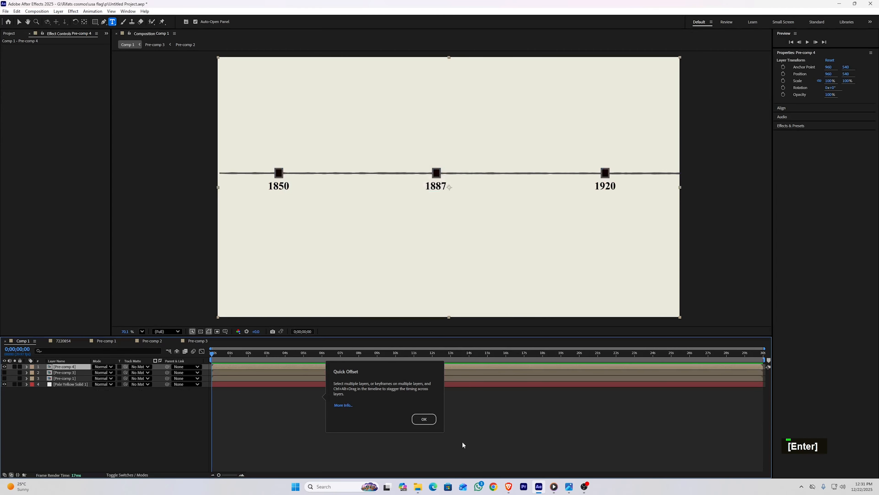
pyautogui.click(426, 421)
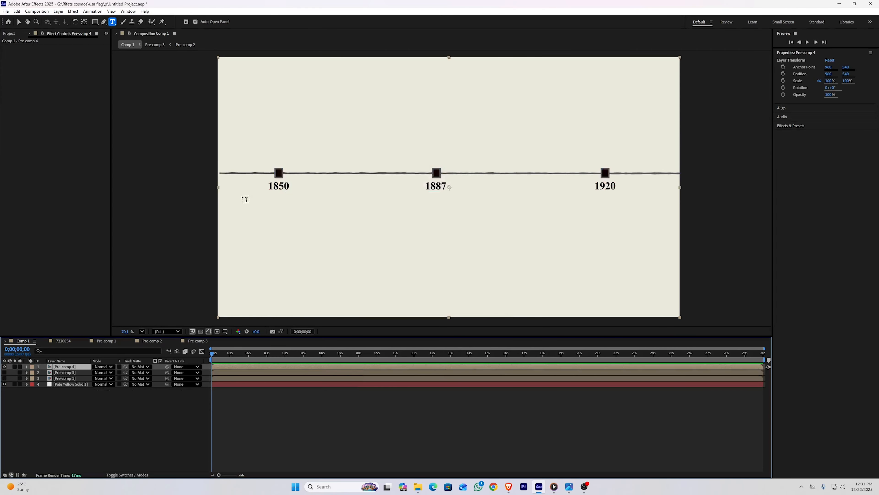
# - Scale Pre-comp 4 to 141% and move it right to about 1933, 578 so the 1850 marker is near the frame's center
pyautogui.press('v')
pyautogui.moveTo(254, 180); pyautogui.dragTo(416, 184)
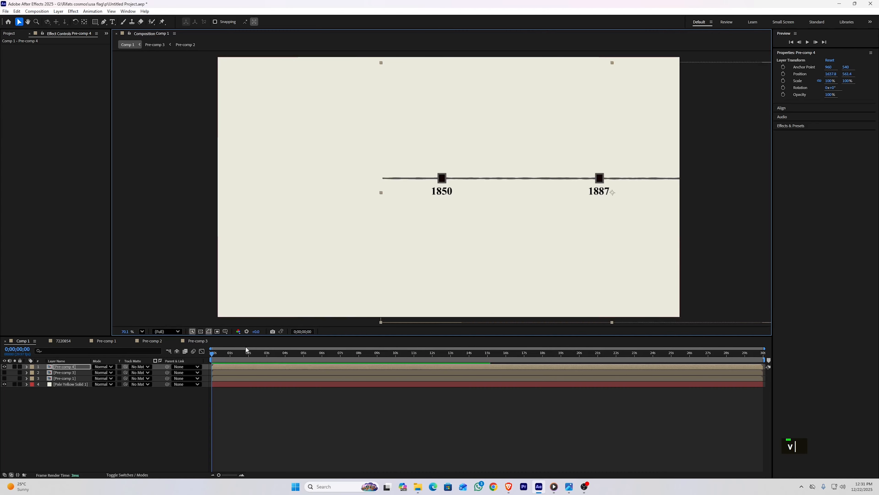
pyautogui.press('s')
pyautogui.moveTo(104, 372); pyautogui.dragTo(131, 373)
pyautogui.moveTo(360, 192); pyautogui.dragTo(431, 196)
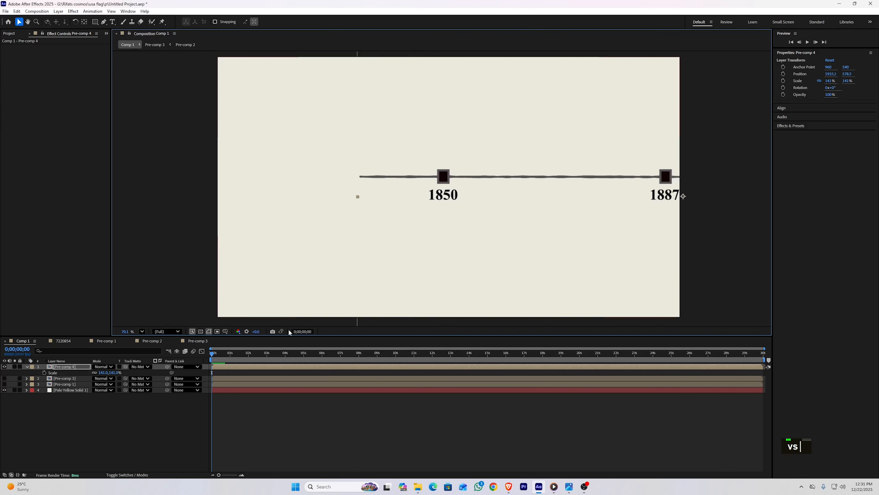
# - Resize the Pre-comp 4 composition to 2527 x 1308 px with the aspect ratio unlocked
pyautogui.hotkey('ctrl', '0')
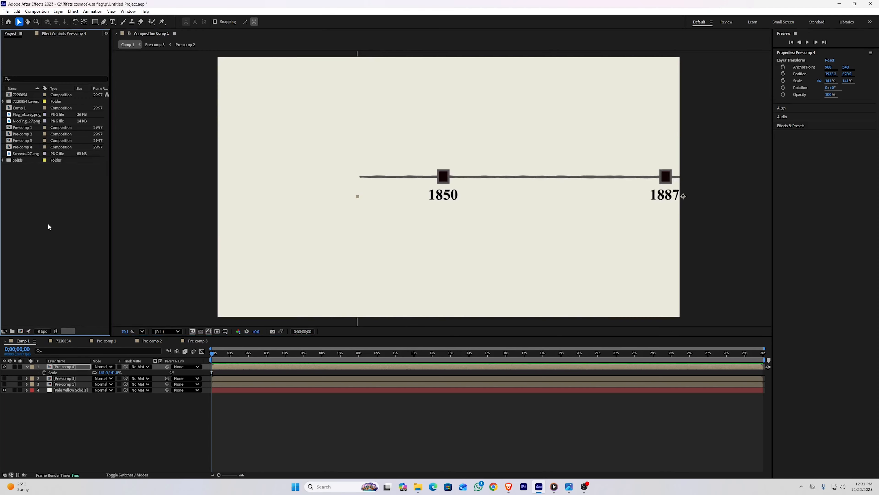
pyautogui.click(34, 148)
pyautogui.rightClick(34, 148)
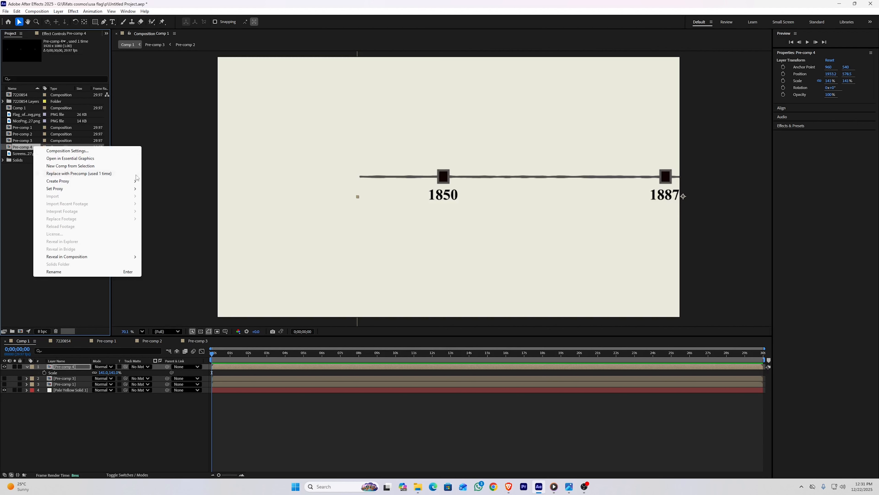
pyautogui.click(104, 151)
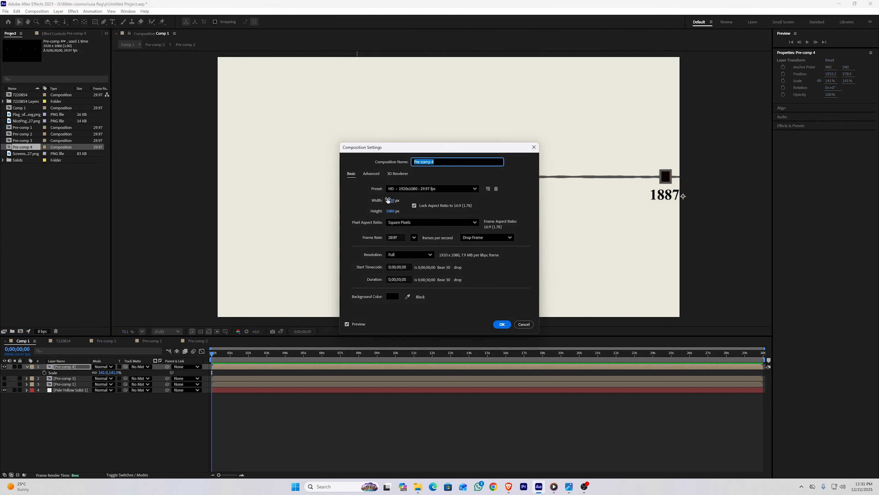
pyautogui.moveTo(388, 200); pyautogui.dragTo(541, 193)
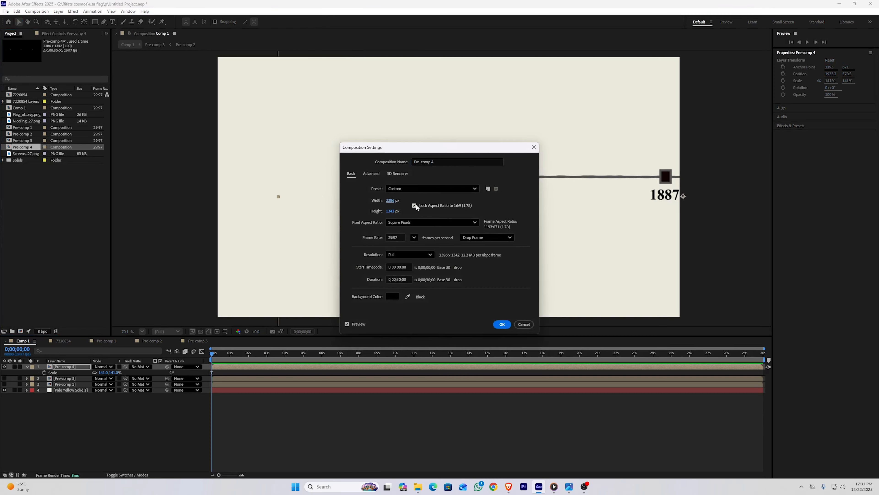
pyautogui.moveTo(398, 210); pyautogui.dragTo(426, 201)
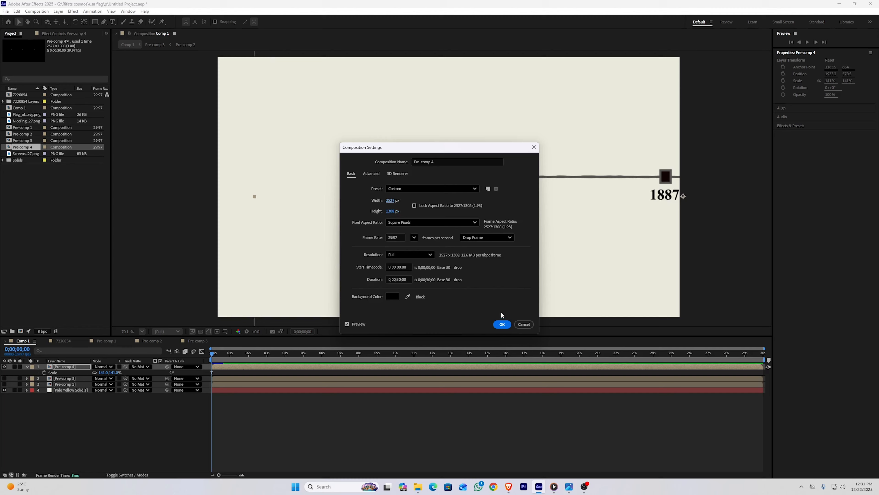
pyautogui.click(502, 324)
# - Inside Pre-comp 4, show the transparency grid and shift all seven layers right together, putting Shape Layer 1 at X 1569.5
pyautogui.scroll(-3, 258, 201)
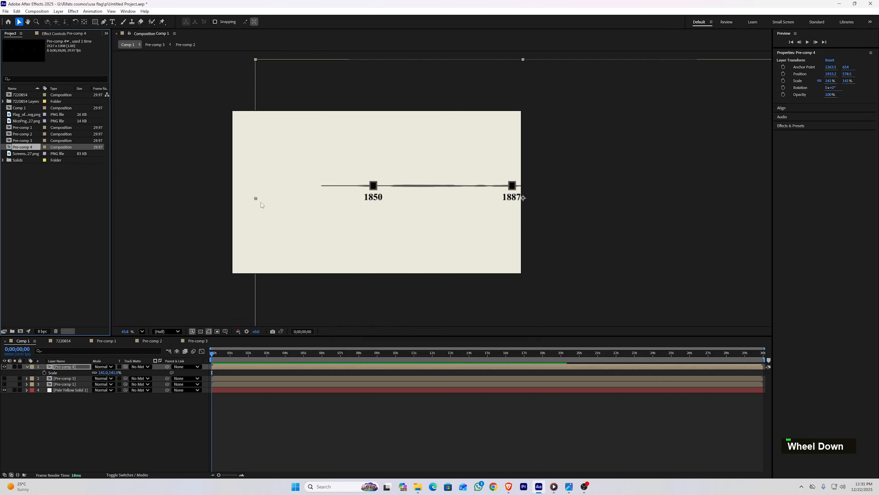
pyautogui.scroll(-2, 261, 202)
pyautogui.doubleClick(79, 367)
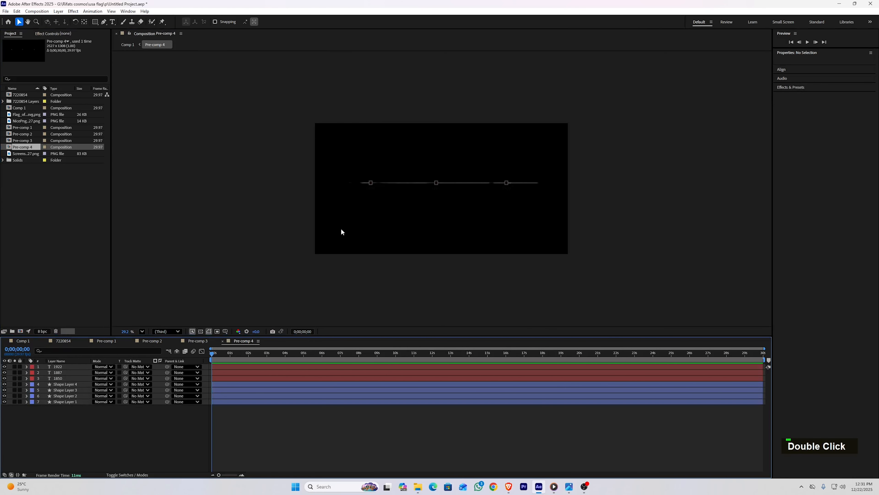
pyautogui.click(200, 331)
pyautogui.moveTo(118, 446); pyautogui.dragTo(91, 362)
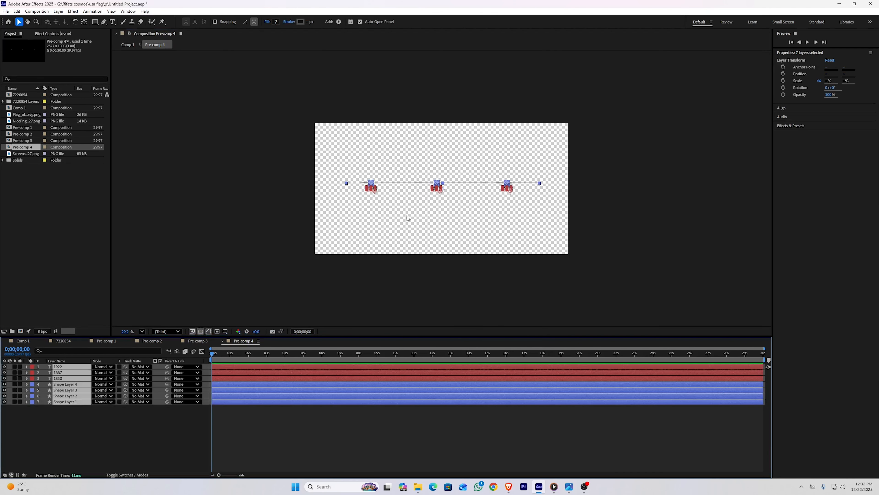
pyautogui.press('p')
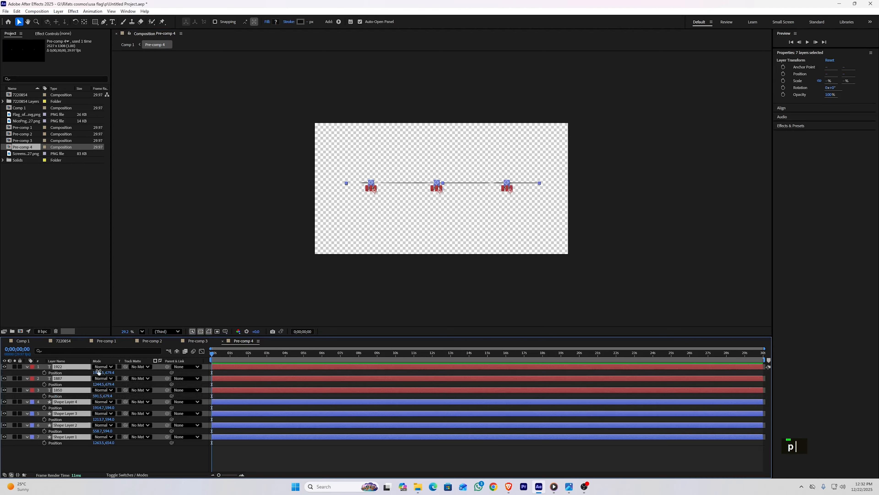
pyautogui.moveTo(97, 372); pyautogui.dragTo(197, 366)
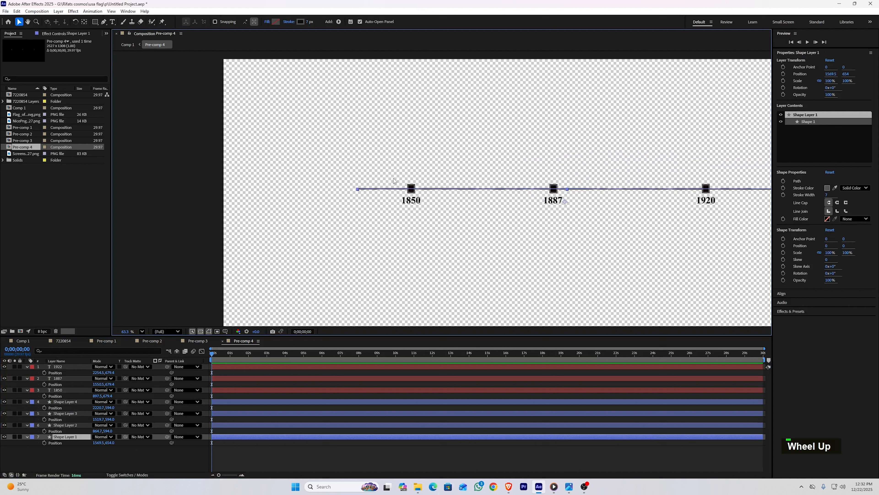
# - Extend the left endpoint of the line on Shape Layer 1 horizontally past the composition's left edge
pyautogui.press('g')
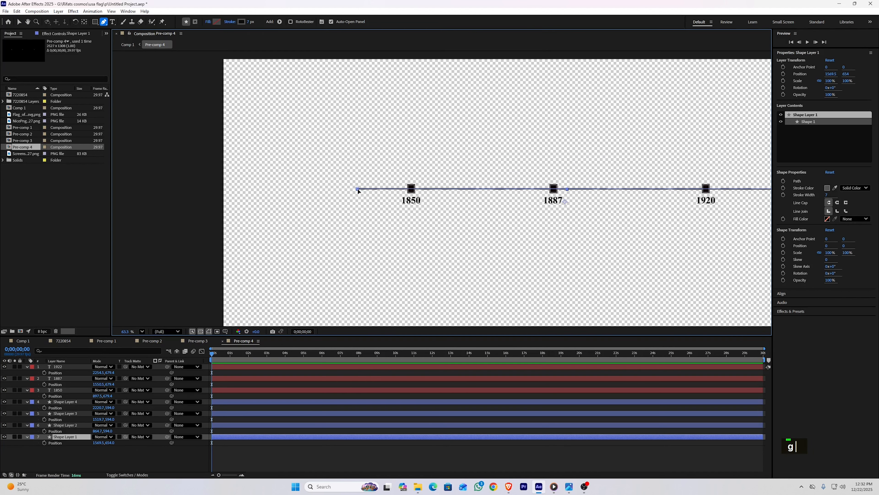
pyautogui.moveTo(358, 189); pyautogui.dragTo(208, 191)
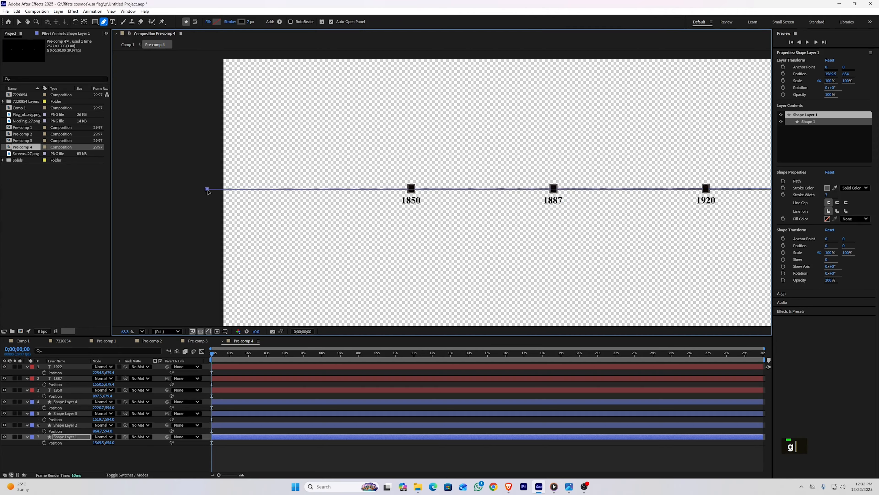
pyautogui.click(138, 454)
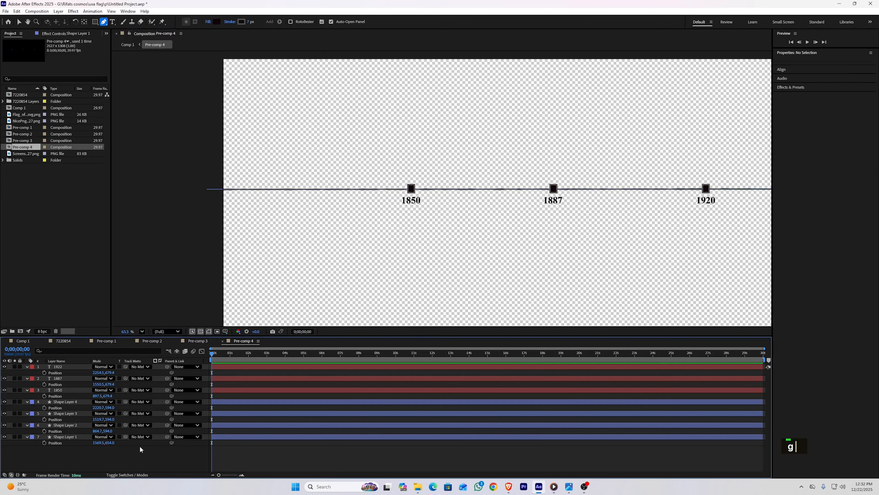
# - Return to Comp 1 and reposition Pre-comp 4 to about 1757, 753, with the timeline in the lower half of the frame
pyautogui.click(31, 342)
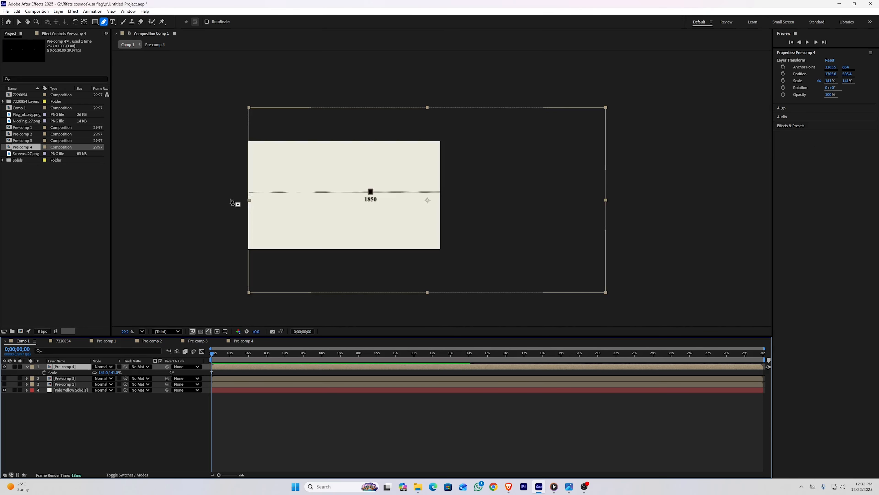
pyautogui.scroll(-2, 285, 174)
pyautogui.scroll(5, 285, 173)
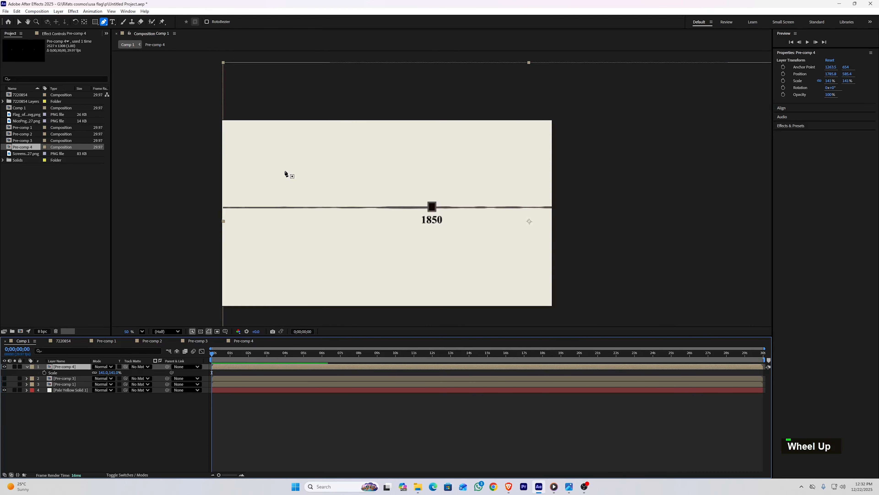
pyautogui.scroll(-2, 285, 173)
pyautogui.scroll(1, 285, 173)
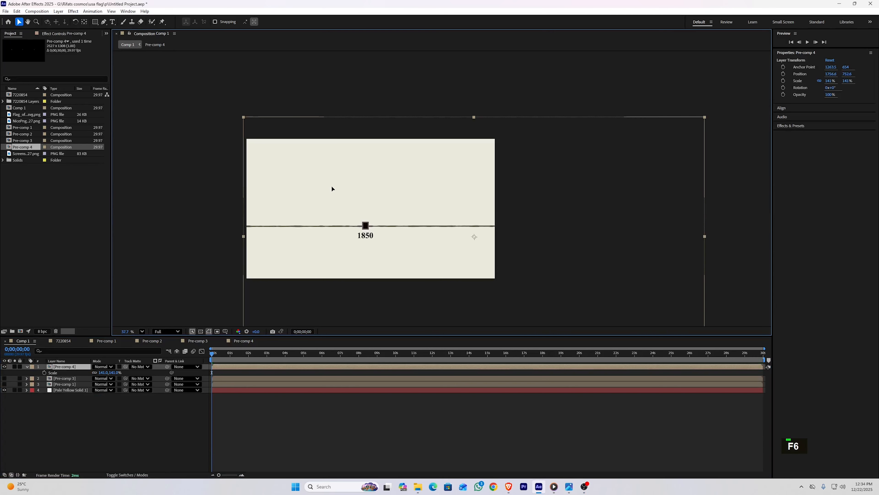
# - Turn the visibility of the Pre-comp 3 and Pre-comp 1 flag layers back on
pyautogui.click(92, 407)
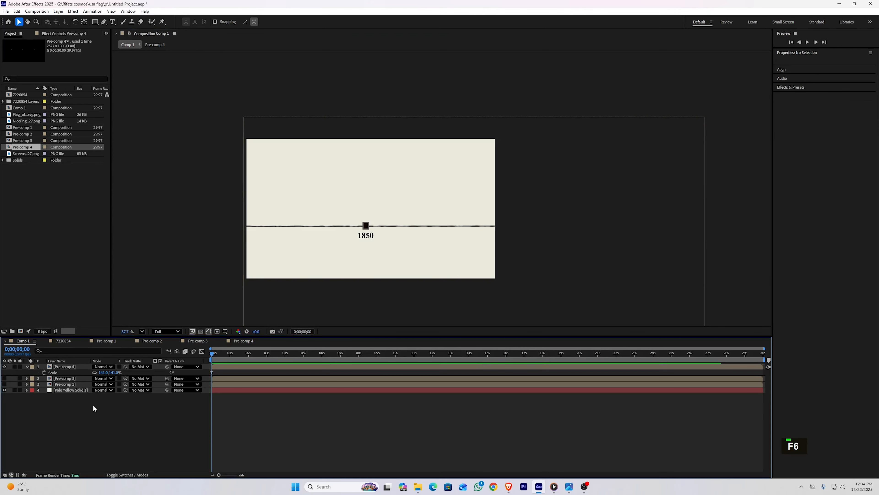
pyautogui.click(4, 377)
pyautogui.click(4, 384)
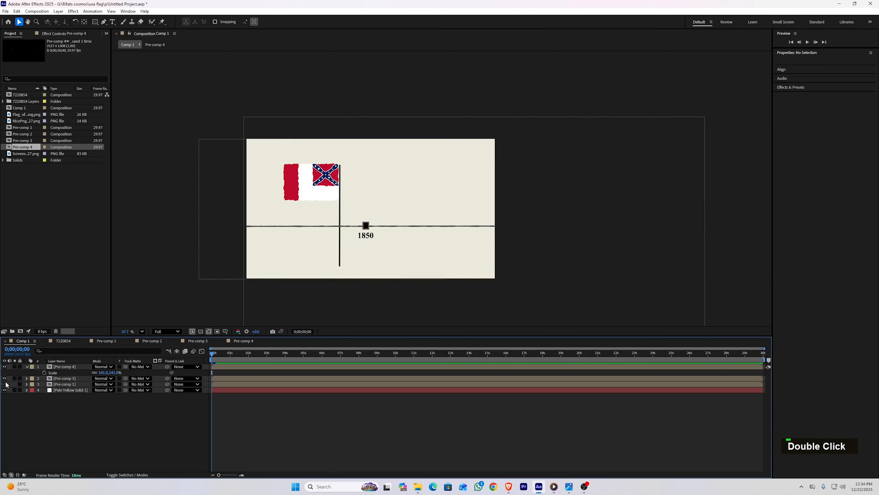
# - Move the Pre-comp 4 timeline layer beneath both flag layers, just above Pale Yellow Solid 1
pyautogui.moveTo(65, 367); pyautogui.dragTo(65, 386)
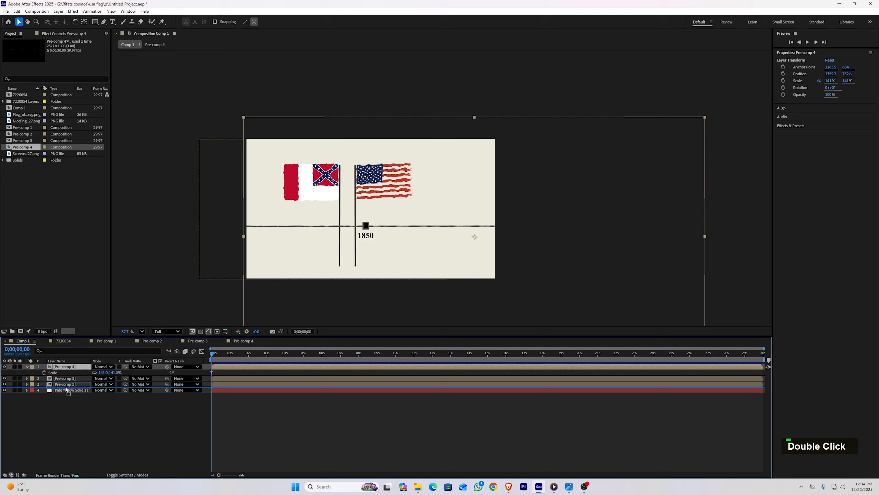
pyautogui.click(127, 417)
# - Tilt the flags outward so their poles cross, rotating Pre-comp 3 to -22° and Pre-comp 1 to 25°
pyautogui.click(71, 367)
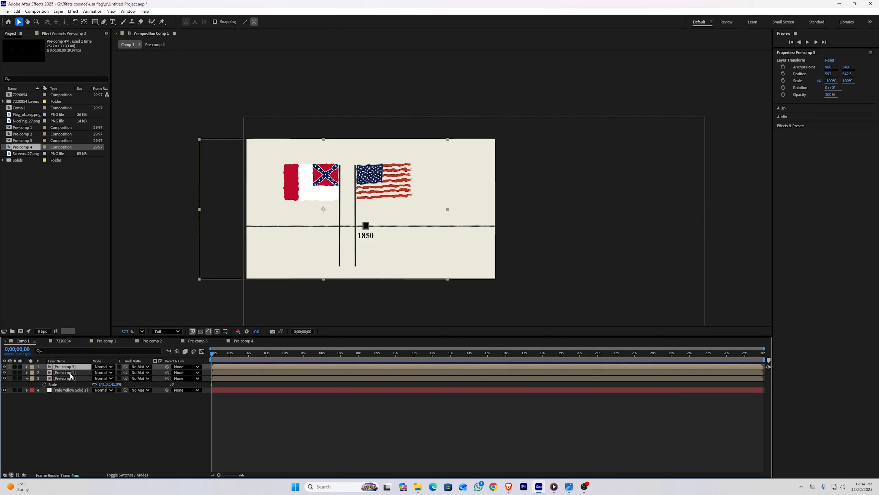
pyautogui.press('r')
pyautogui.moveTo(104, 372); pyautogui.dragTo(96, 373)
pyautogui.click(90, 379)
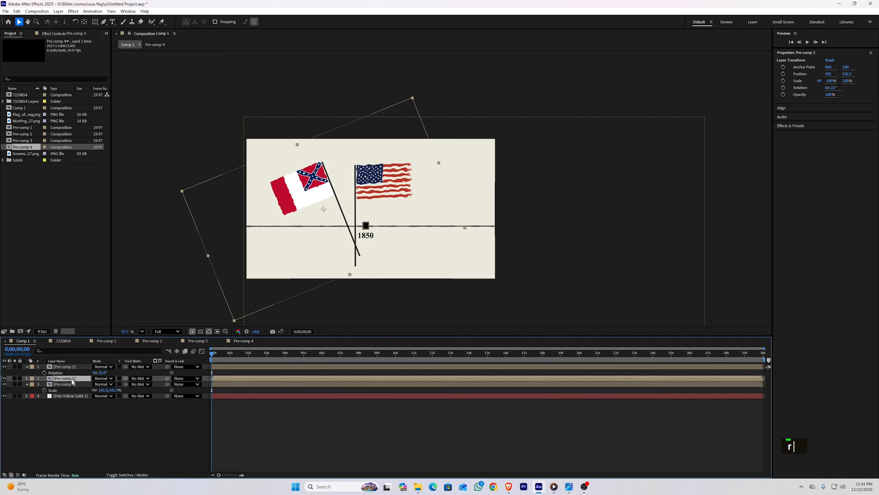
pyautogui.press('r')
pyautogui.moveTo(101, 384); pyautogui.dragTo(110, 384)
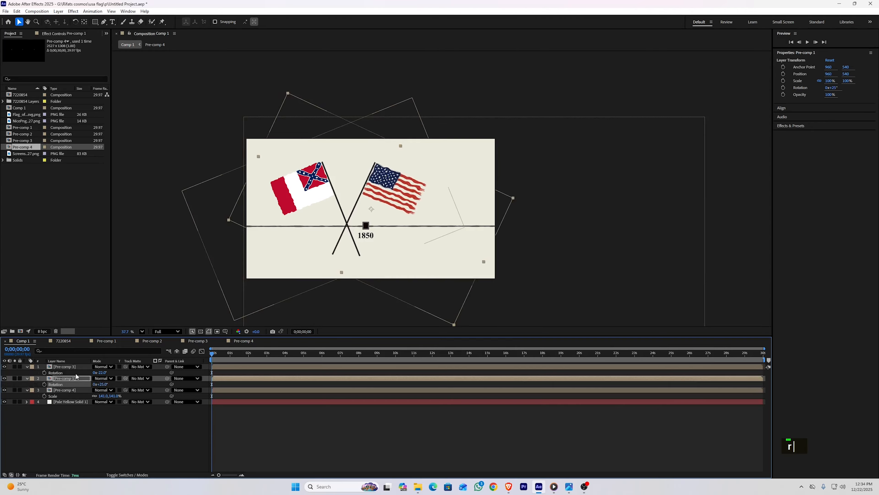
# - Move both flag layers together so their poles cross at the 1850 marker, with Pre-comp 3 at about 738, 582
pyautogui.keyDown('ctrl'); pyautogui.click(68, 366); pyautogui.keyUp('ctrl')
pyautogui.moveTo(349, 201); pyautogui.dragTo(369, 205)
pyautogui.click(108, 443)
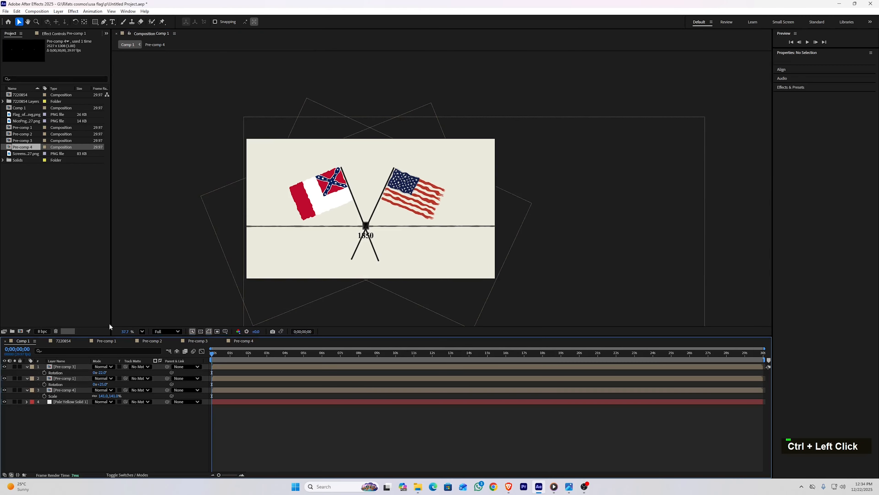
# - Draw a rectangle shape about 1292 by 727 px covering both flags and the upper part of their poles
pyautogui.doubleClick(95, 22)
pyautogui.moveTo(285, 143)
pyautogui.mouseDown()
pyautogui.moveTo(358, 210)
pyautogui.moveTo(437, 231)
pyautogui.moveTo(447, 225)
pyautogui.moveTo(453, 237)
pyautogui.mouseUp()
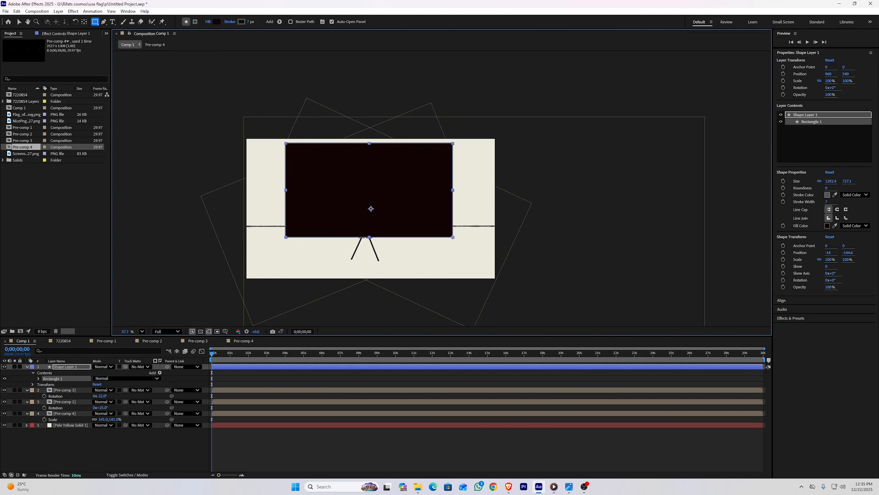
pyautogui.click(116, 460)
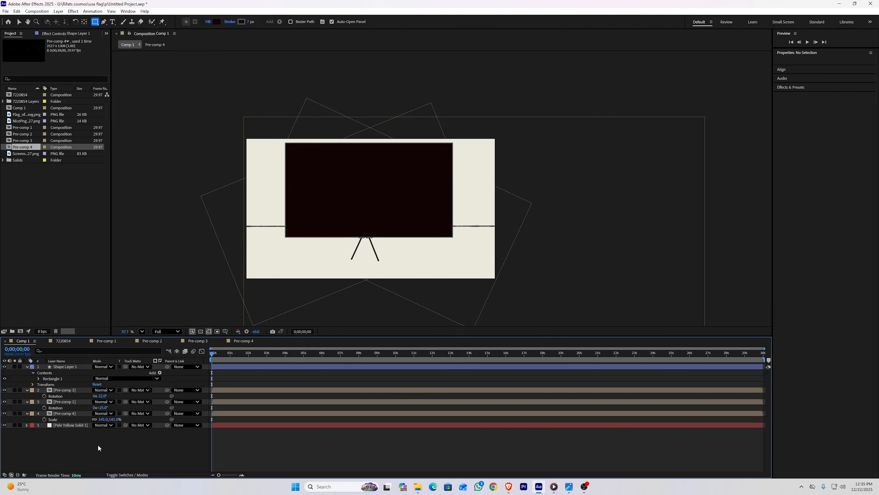
# - Use the rectangle on Shape Layer 1 as the track matte for both Pre-comp 3 and Pre-comp 1
pyautogui.press('v')
pyautogui.click(67, 390)
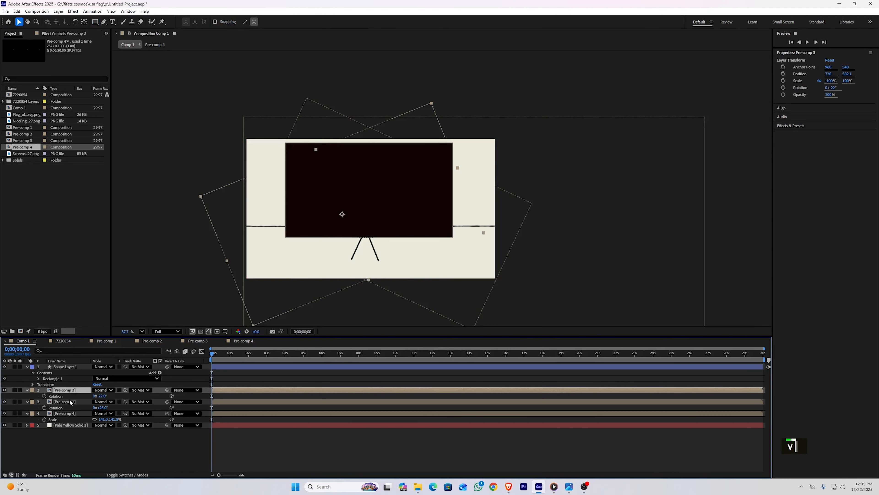
pyautogui.keyDown('ctrl'); pyautogui.click(86, 403); pyautogui.keyUp('ctrl')
pyautogui.moveTo(127, 402); pyautogui.dragTo(66, 368)
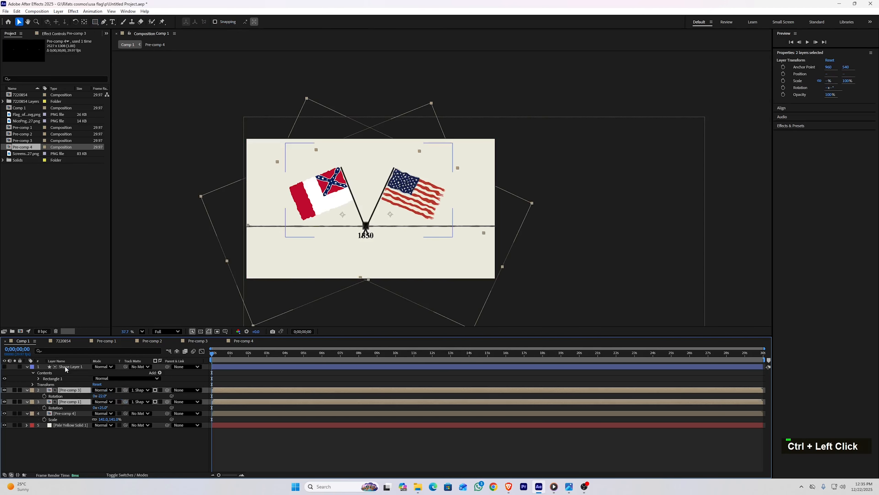
pyautogui.click(115, 463)
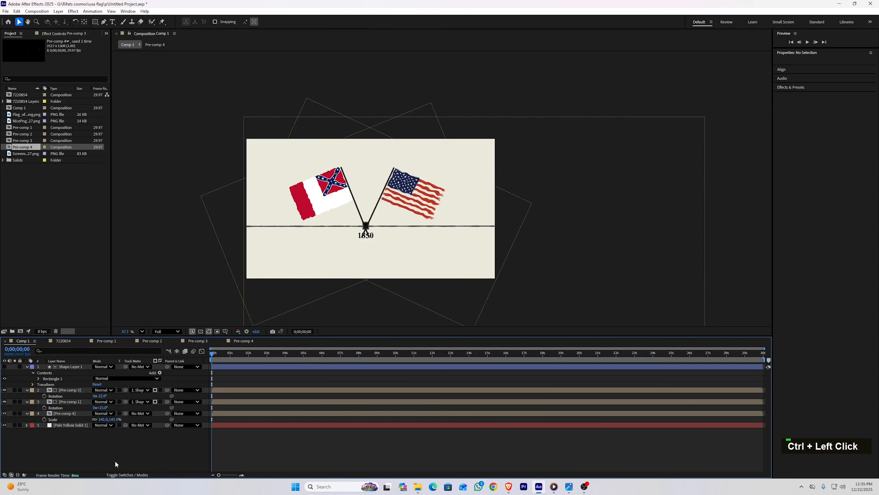
# - Lower the Pre-comp 4 timeline to a Y position of about 867 so it meets the cropped pole bottoms
pyautogui.click(63, 413)
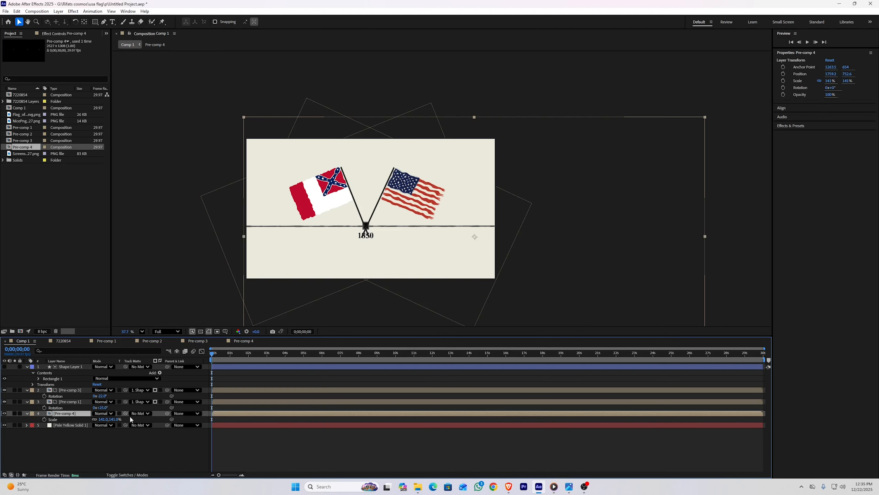
pyautogui.press('p')
pyautogui.moveTo(363, 225); pyautogui.dragTo(363, 239)
pyautogui.click(362, 239)
pyautogui.press('F6')
# - Move the anchor points of Pre-comp 3 and Pre-comp 1 to the lower visible ends of their poles
pyautogui.scroll(1, 366, 235)
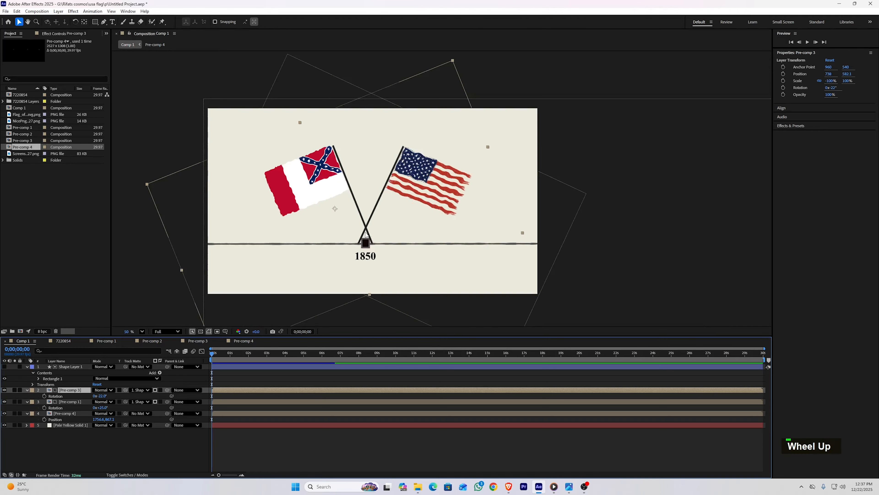
pyautogui.middleClick(366, 236)
pyautogui.press('y')
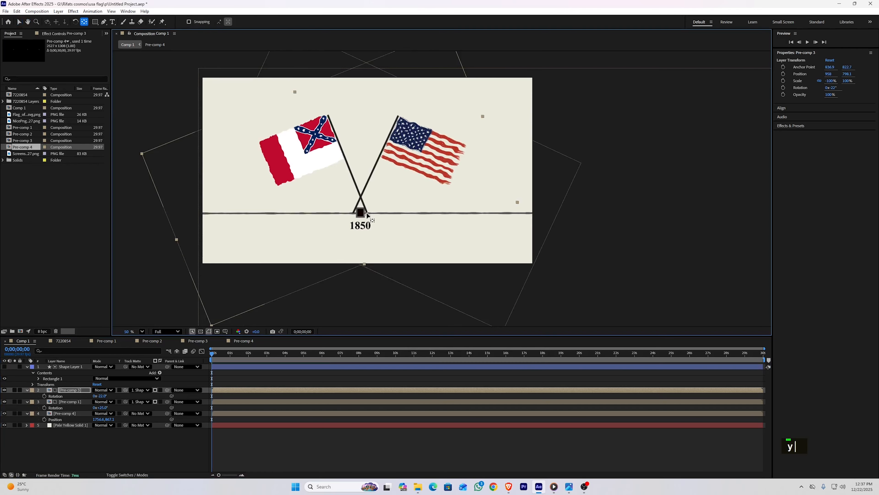
pyautogui.click(394, 179)
pyautogui.moveTo(394, 179); pyautogui.dragTo(353, 216)
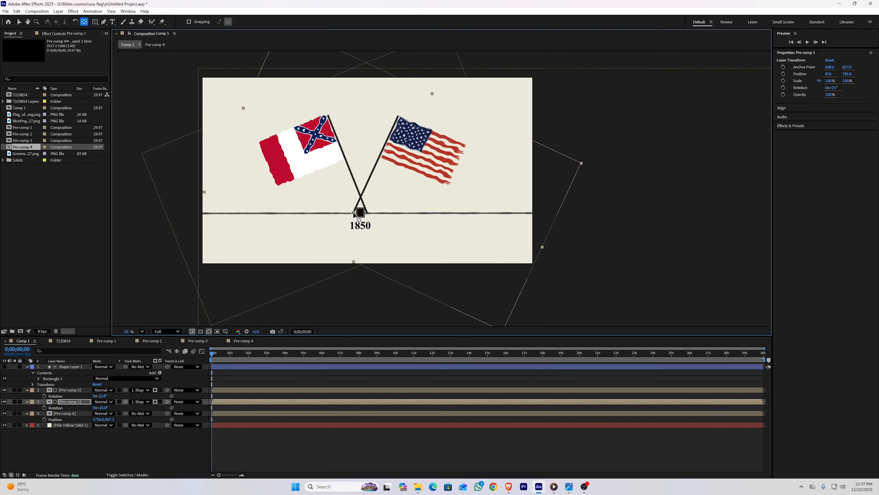
pyautogui.press('v')
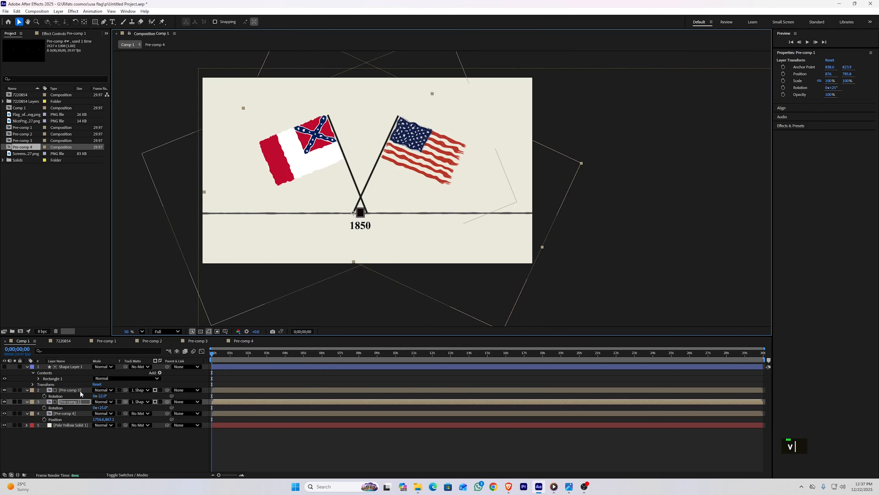
# - Add starting Position and Rotation keyframes to both flag layers at about 0;00;00;28 and reveal their keyframed properties
pyautogui.keyDown('shift'); pyautogui.click(79, 391); pyautogui.keyUp('shift')
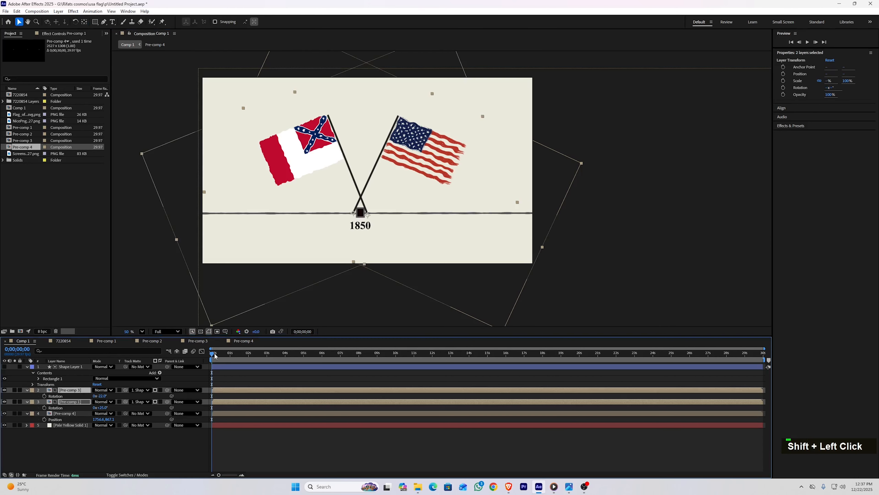
pyautogui.press('space')
pyautogui.press('p')
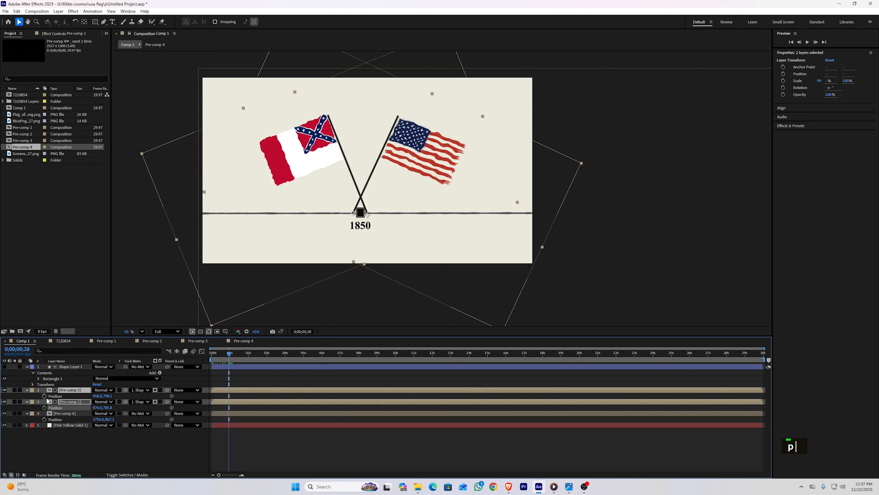
pyautogui.click(45, 396)
pyautogui.moveTo(231, 355)
pyautogui.mouseDown()
pyautogui.moveTo(252, 360)
pyautogui.moveTo(230, 358)
pyautogui.mouseUp()
pyautogui.press('r')
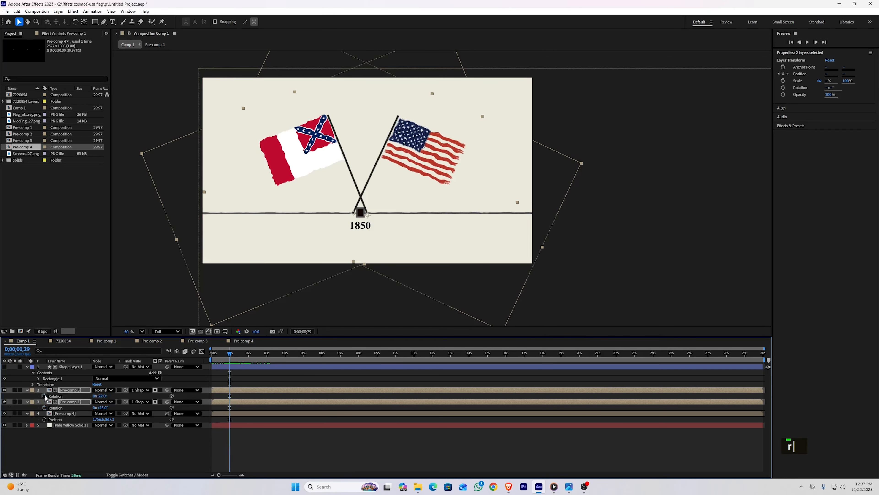
pyautogui.click(44, 396)
pyautogui.press('u')
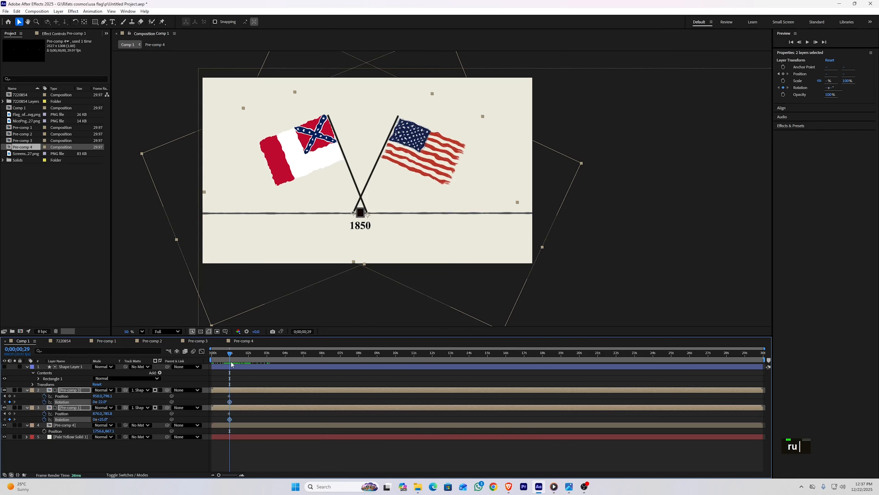
# - At 0;00;02;03, straighten Pre-comp 3 to 0° rotation and move it straight down until the flag is out of view
pyautogui.moveTo(229, 359); pyautogui.dragTo(250, 359)
pyautogui.click(105, 404)
pyautogui.moveTo(105, 402); pyautogui.dragTo(110, 403)
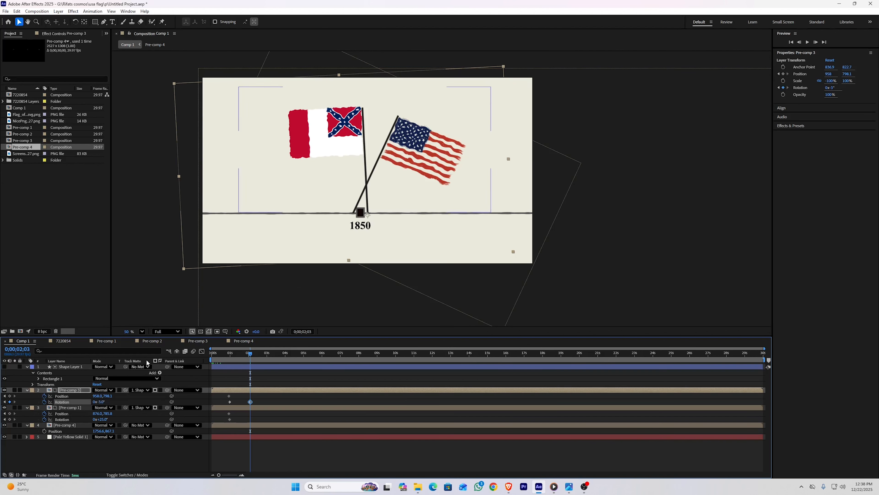
pyautogui.moveTo(355, 126); pyautogui.dragTo(355, 270)
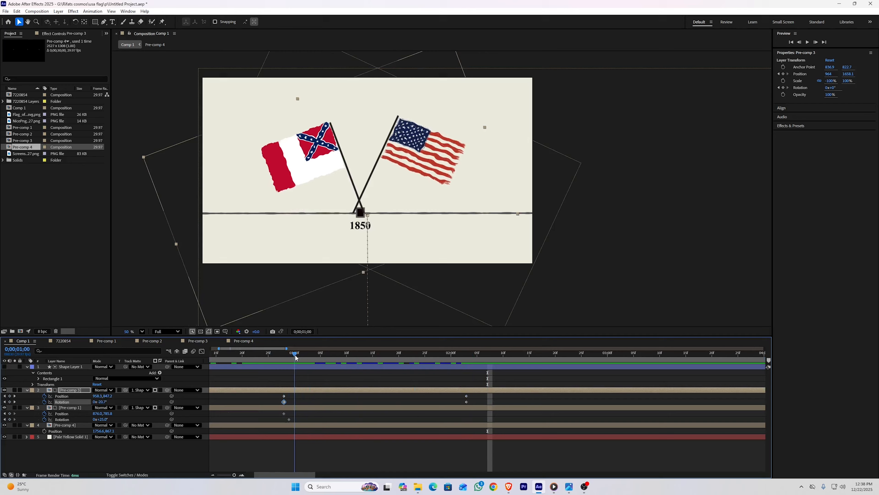
# - Align Pre-comp 1's starting Rotation keyframe with the other starting keyframes at 0;00;00;28
pyautogui.moveTo(295, 354); pyautogui.dragTo(284, 354)
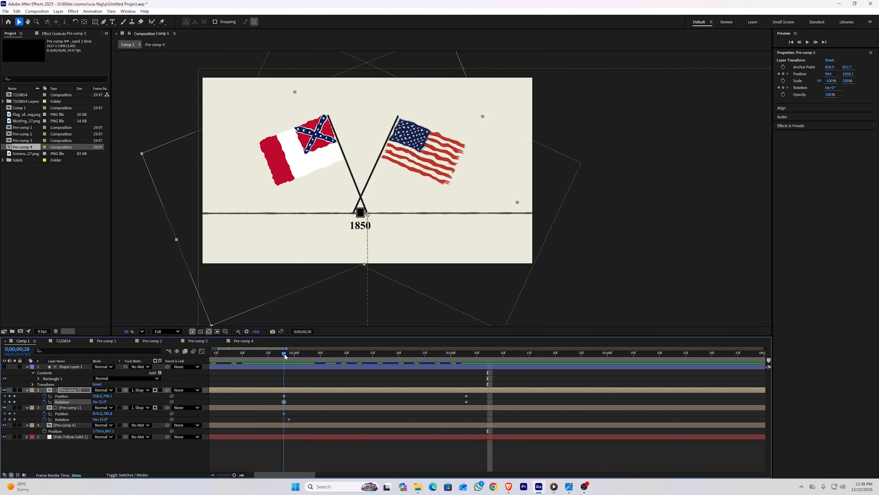
pyautogui.moveTo(289, 419); pyautogui.dragTo(283, 420)
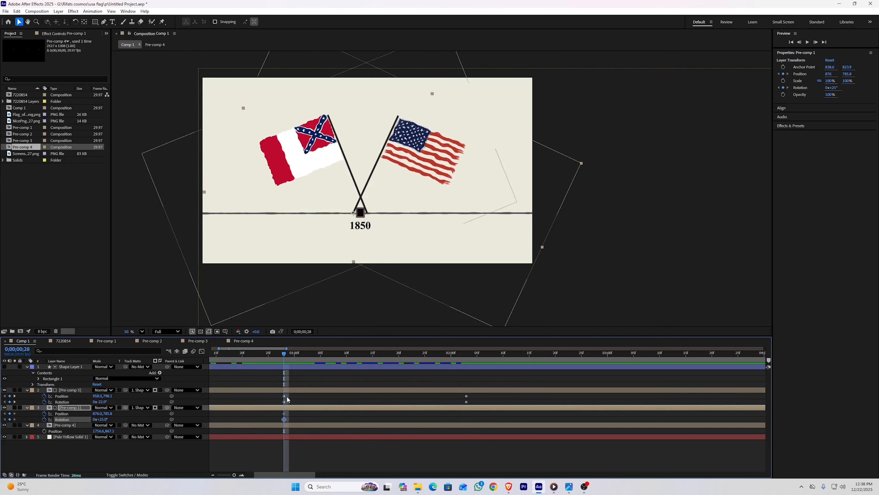
# - At 0;00;02;03, set Pre-comp 1's rotation to 0° and move it to about 916, 784, centering its pole on the 1850 marker
pyautogui.moveTo(283, 359); pyautogui.dragTo(466, 390)
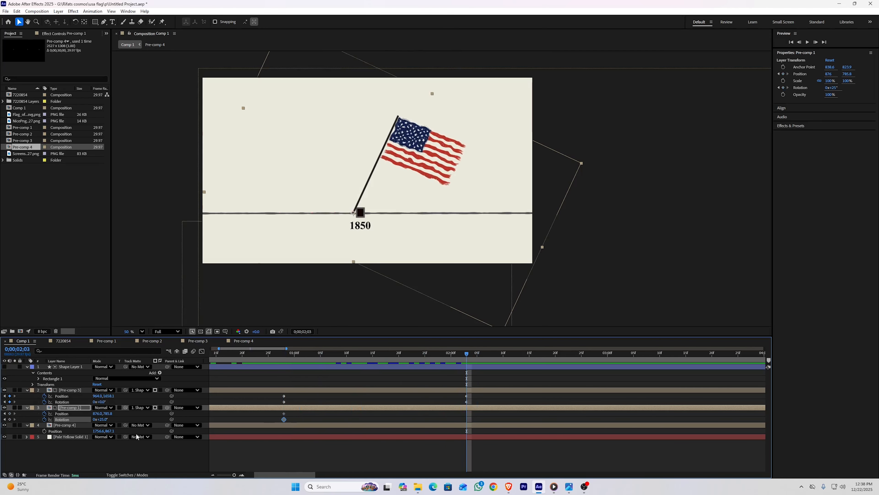
pyautogui.click(105, 419)
pyautogui.write('0')
pyautogui.press('Return')
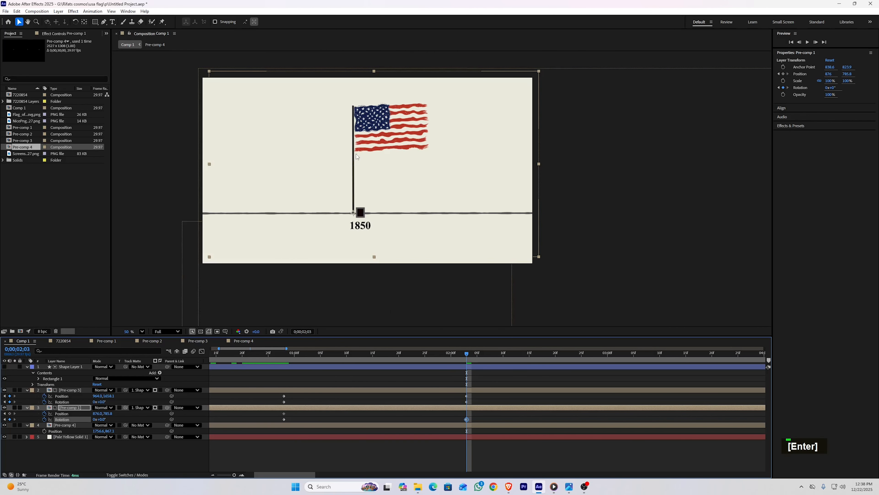
pyautogui.moveTo(363, 146); pyautogui.dragTo(370, 145)
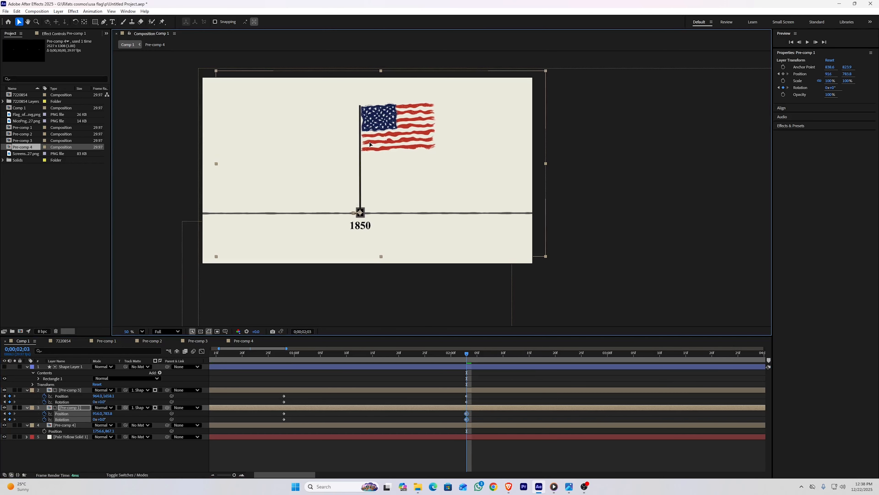
# - Preview the flag animation and shift Pre-comp 3's ending Rotation keyframe earlier to about 0;00;01;24
pyautogui.click(393, 465)
pyautogui.press('space')
pyautogui.press('space')
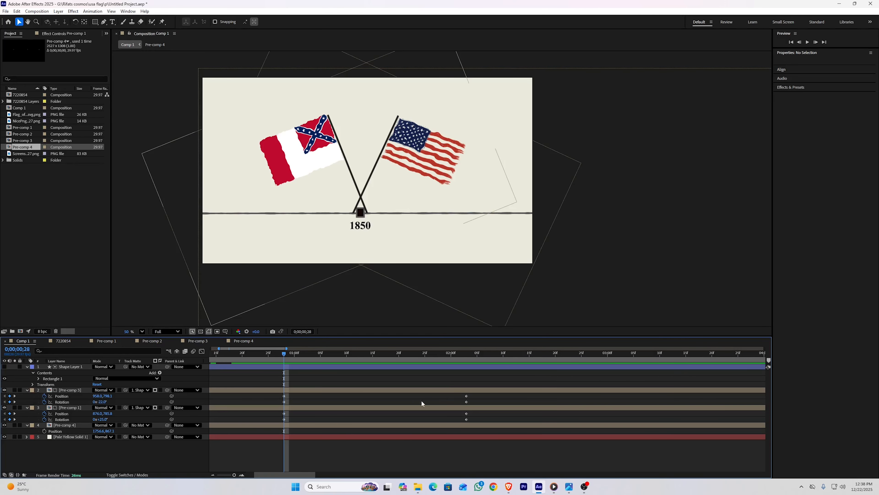
pyautogui.moveTo(287, 356); pyautogui.dragTo(390, 360)
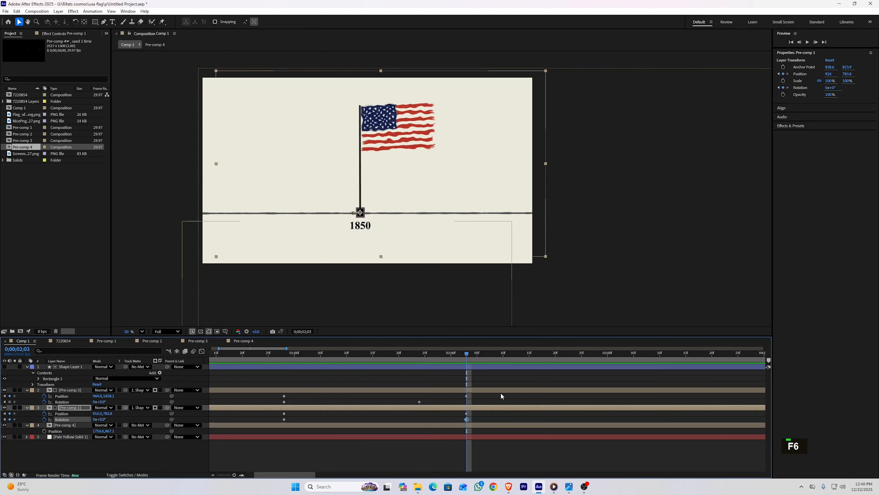
# - Apply Easy Ease to all Position and Rotation keyframes of both flags and preview the motion from 0;00;00;28
pyautogui.moveTo(498, 394); pyautogui.dragTo(274, 439)
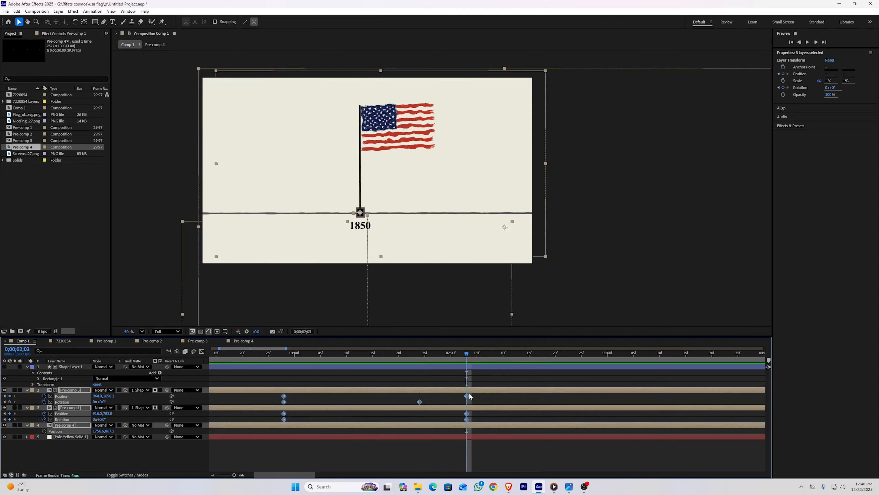
pyautogui.press('F9')
pyautogui.click(283, 352)
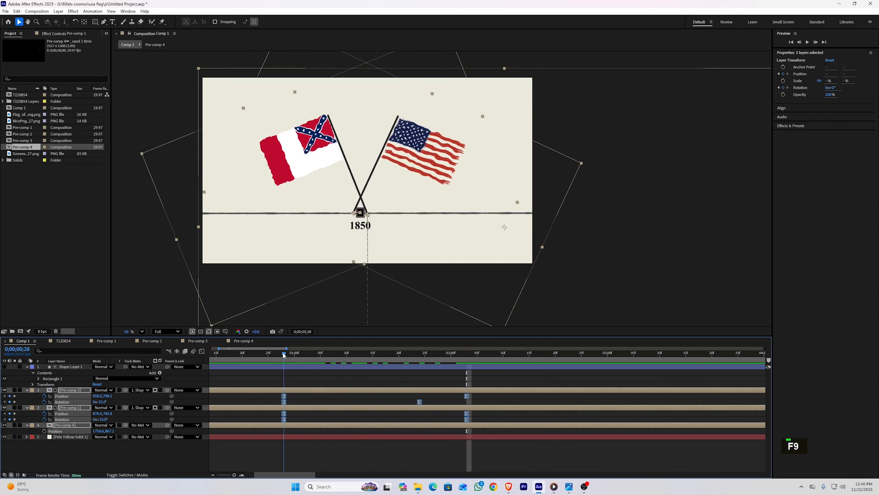
pyautogui.press('space')
pyautogui.press('space')
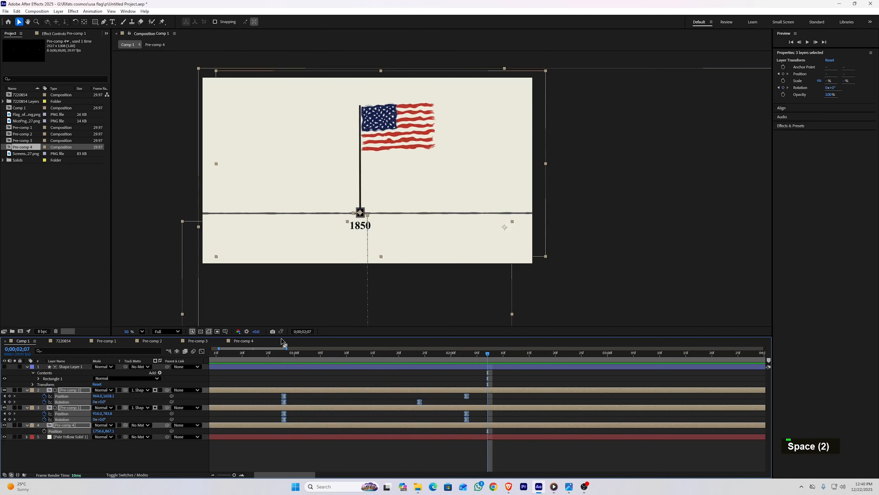
# - Show the speed graph for the flag keyframes and lengthen the ending keyframes' easing so the speed peaks early and slows gradually
pyautogui.click(202, 351)
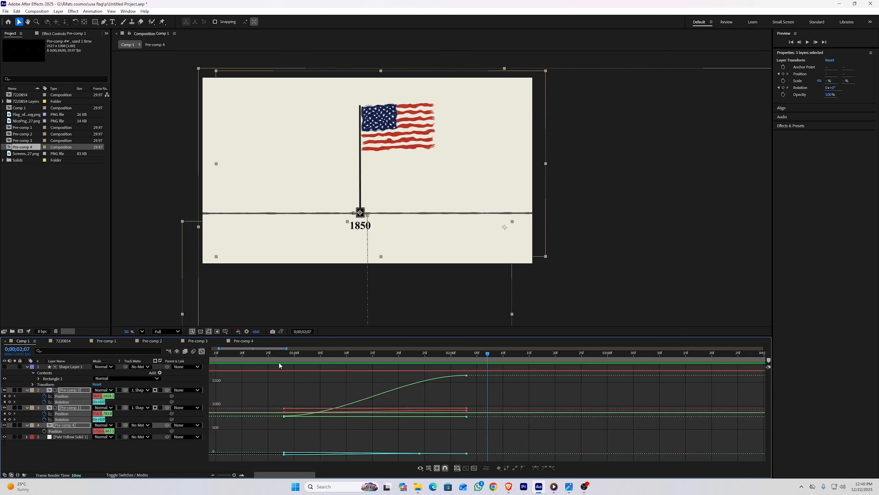
pyautogui.click(429, 467)
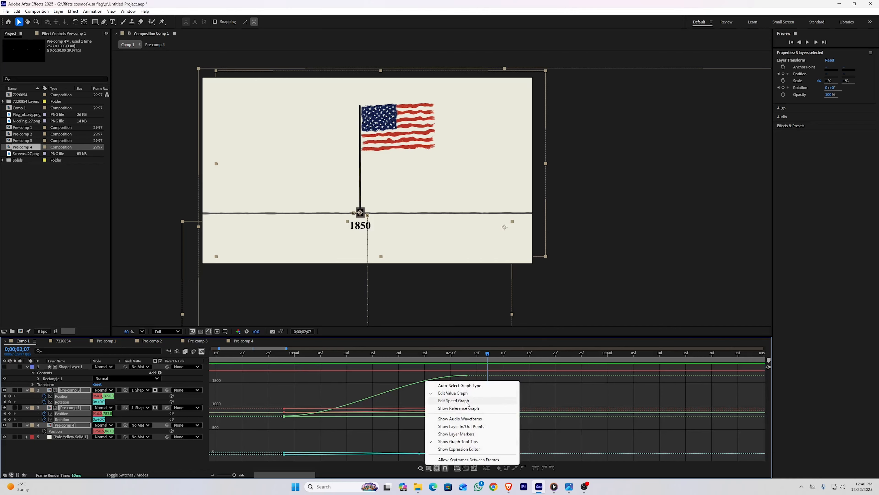
pyautogui.click(454, 400)
pyautogui.scroll(-1, 461, 406)
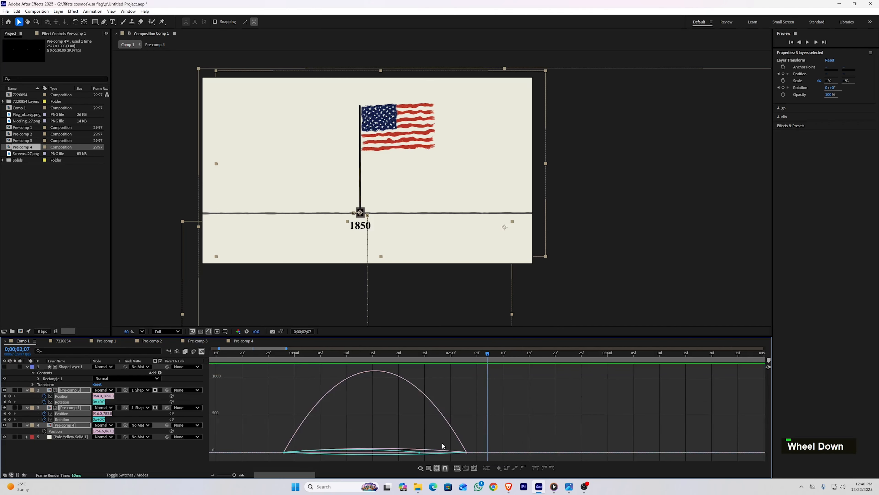
pyautogui.moveTo(478, 441); pyautogui.dragTo(398, 457)
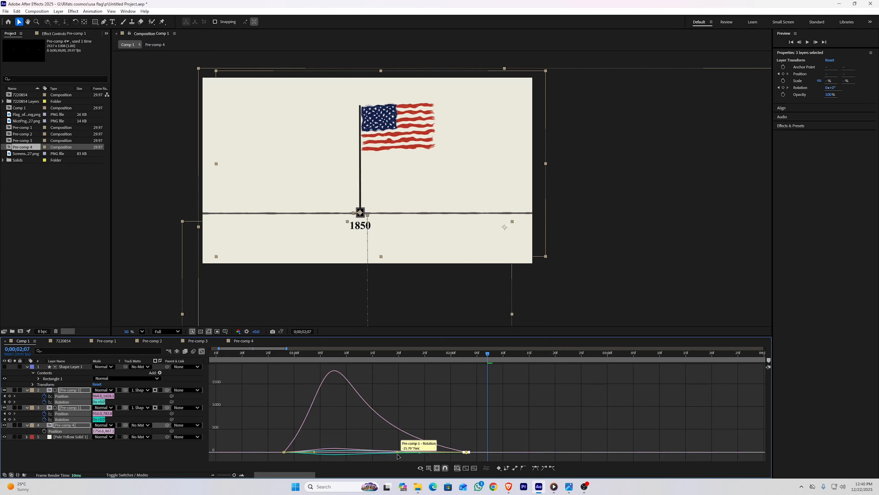
# - Preview the eased flag animation from about 0;00;00;25 and check the drop and straightening motion
pyautogui.click(283, 363)
pyautogui.click(276, 362)
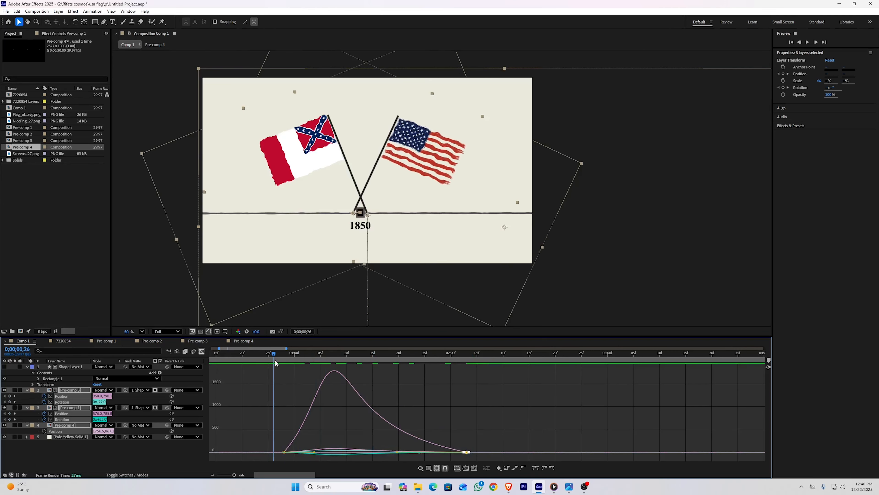
pyautogui.press('space')
pyautogui.press('space')
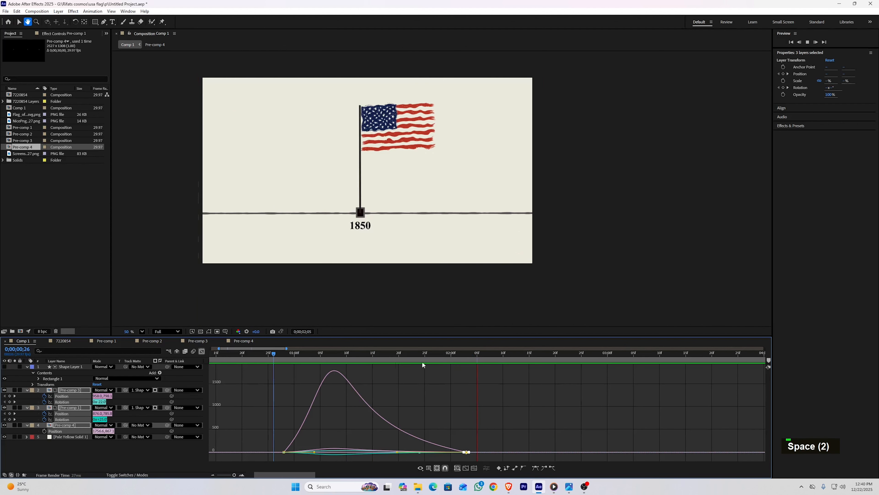
pyautogui.moveTo(477, 354); pyautogui.dragTo(269, 355)
pyautogui.press('space')
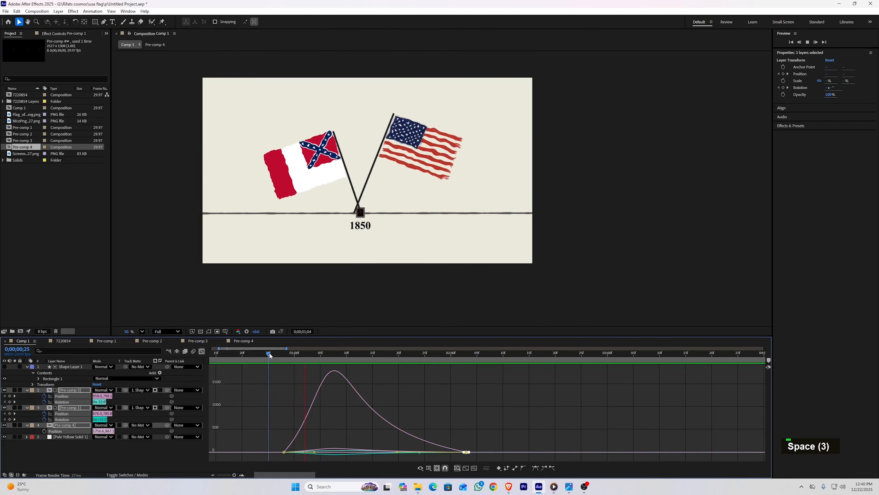
pyautogui.press('F6')
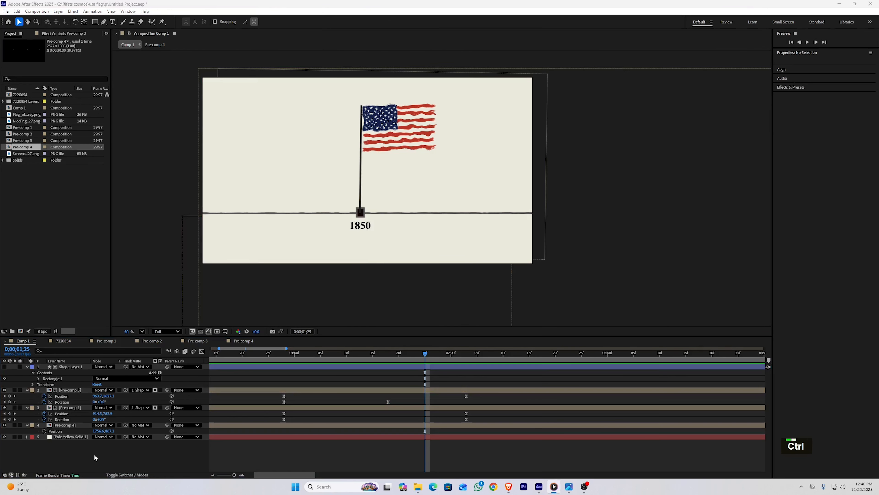
# - Collapse the layers and turn every layer except Pale Yellow Solid 1 into a 3D layer
pyautogui.hotkey('ctrl', 'a')
pyautogui.moveTo(94, 454); pyautogui.dragTo(63, 360)
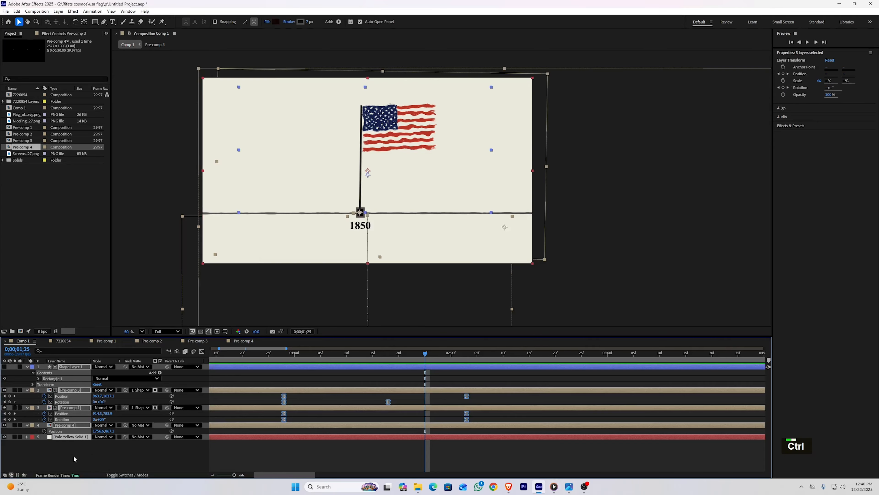
pyautogui.keyDown('ctrl'); pyautogui.click(69, 436); pyautogui.keyUp('ctrl')
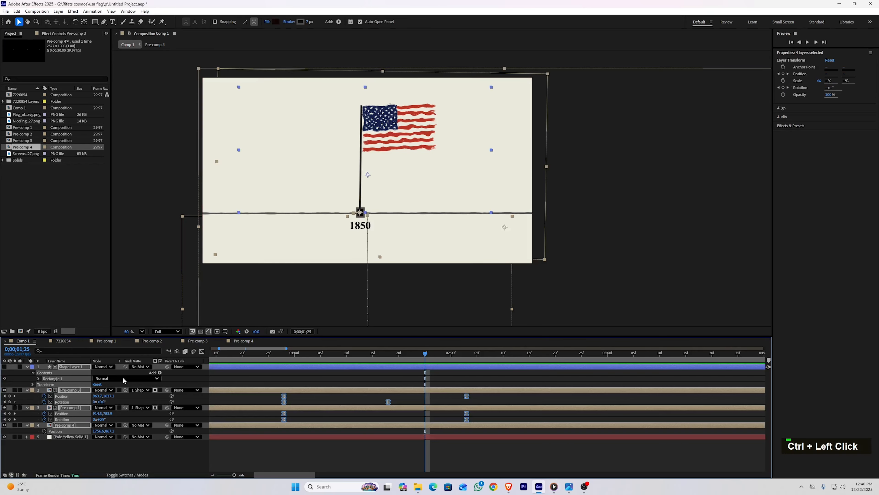
pyautogui.keyDown('ctrl'); pyautogui.click(27, 367); pyautogui.keyUp('ctrl')
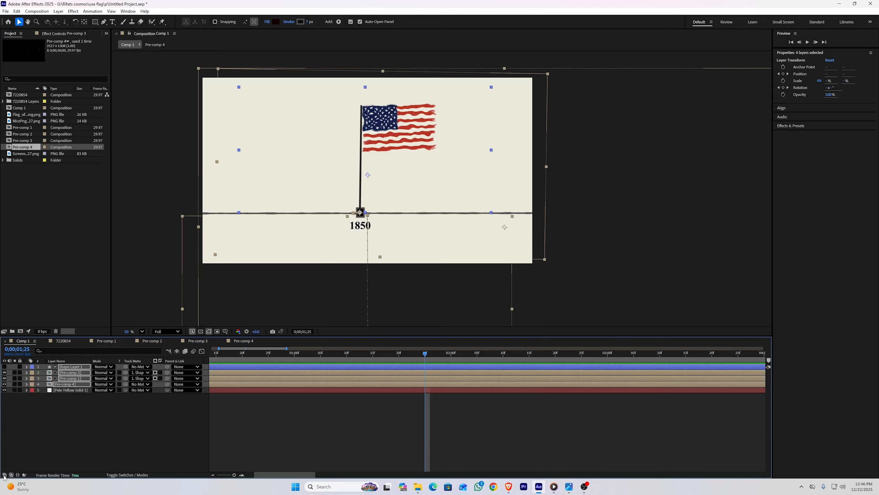
pyautogui.click(5, 476)
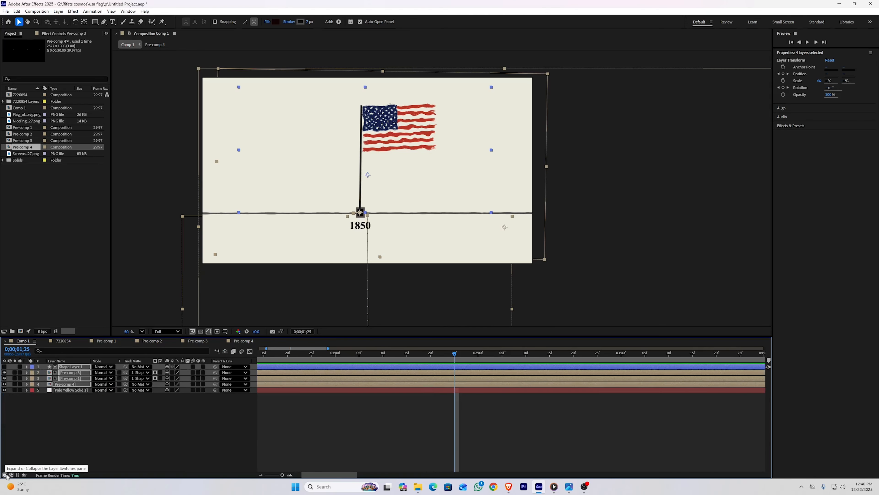
pyautogui.click(203, 366)
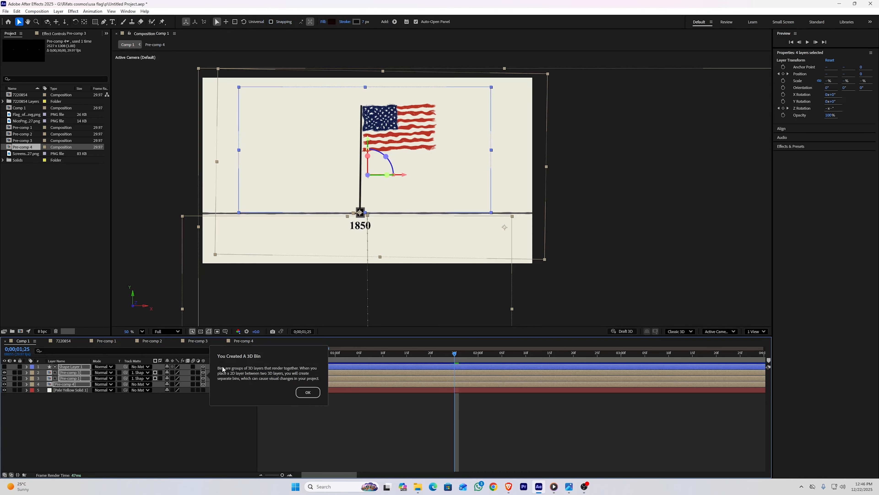
pyautogui.click(308, 391)
pyautogui.click(176, 419)
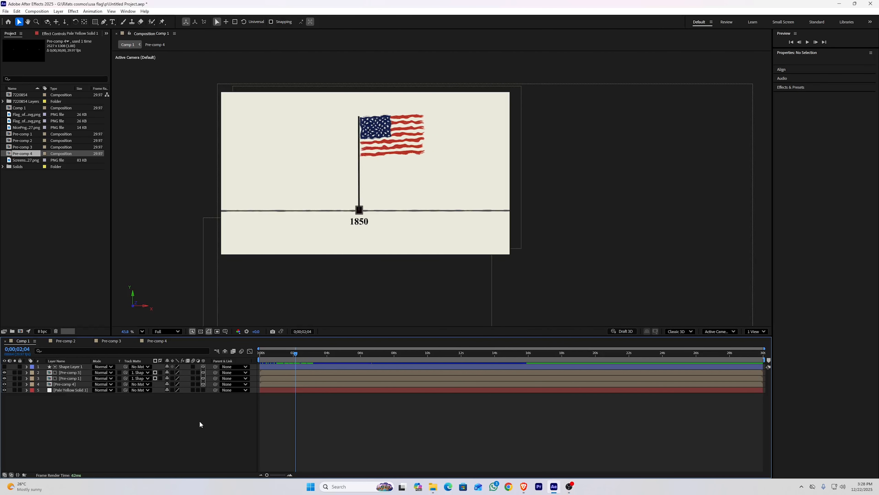
# - Add a two-node camera named Camera 1 to Comp 1 with the 50mm preset
pyautogui.rightClick(200, 421)
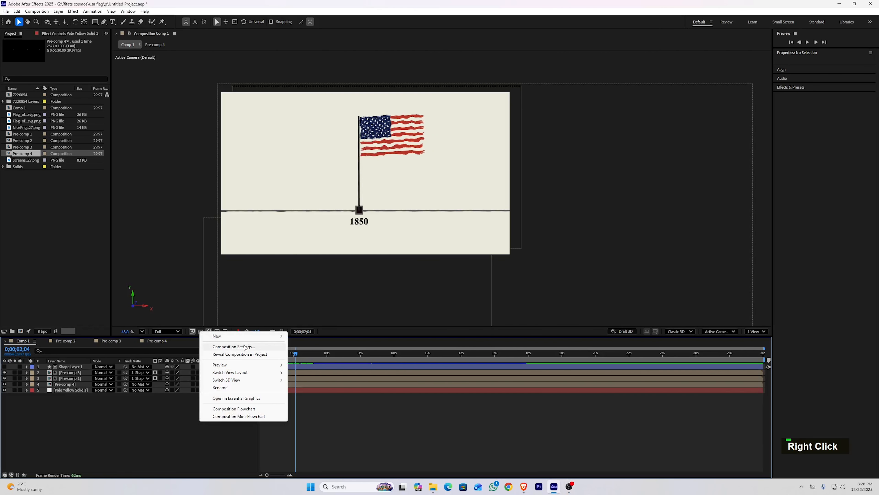
pyautogui.moveTo(240, 336)
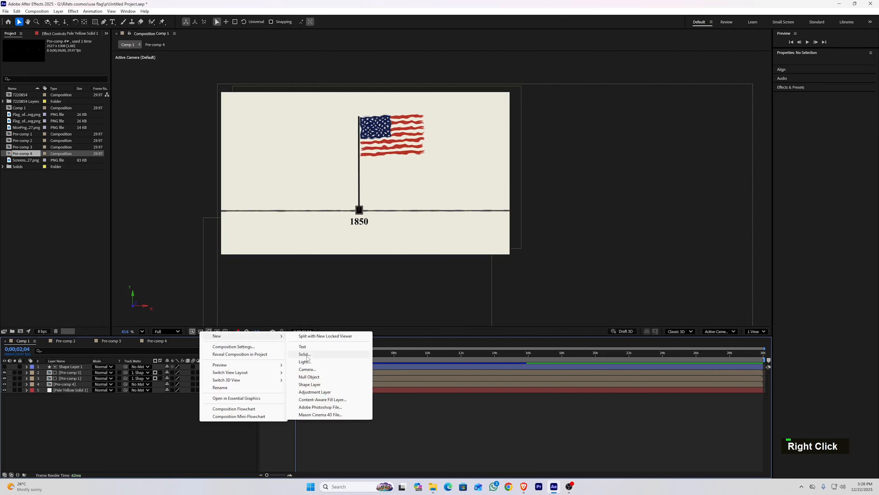
pyautogui.click(309, 369)
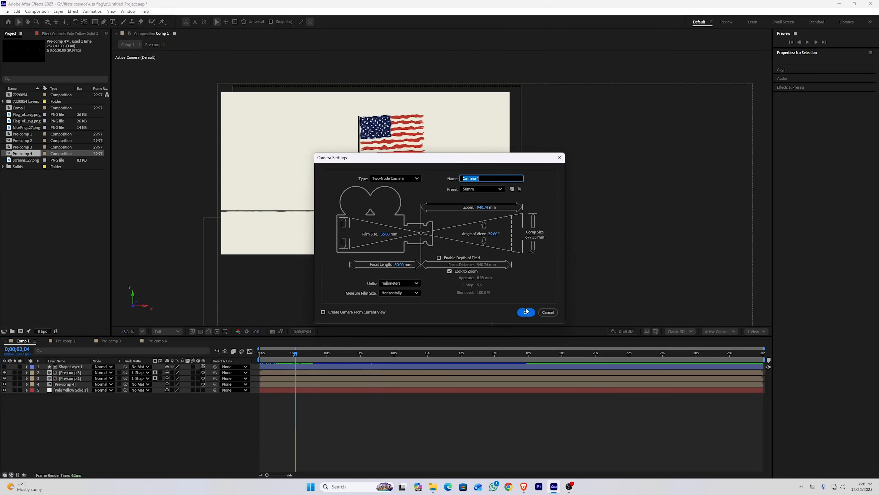
pyautogui.click(525, 312)
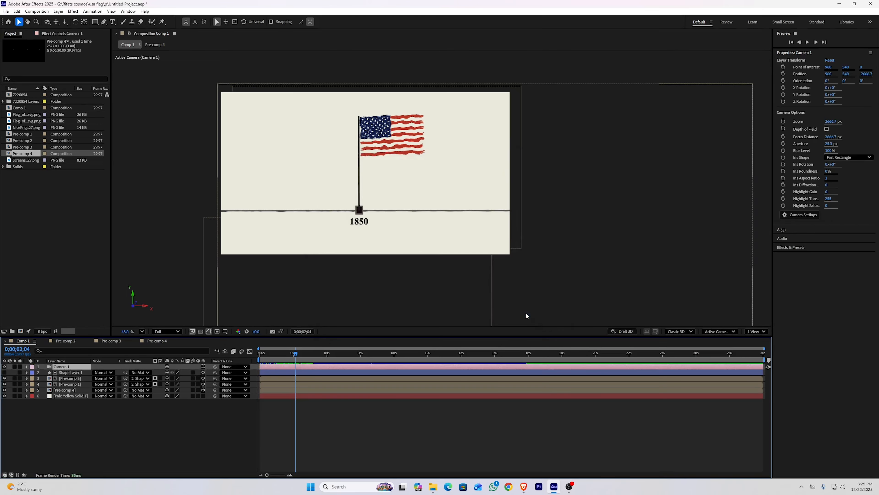
# - Keyframe Camera 1's Zoom at 0;00;02;04 and set it to 2462.7 px at 0;00;00;00
pyautogui.click(25, 366)
pyautogui.click(33, 413)
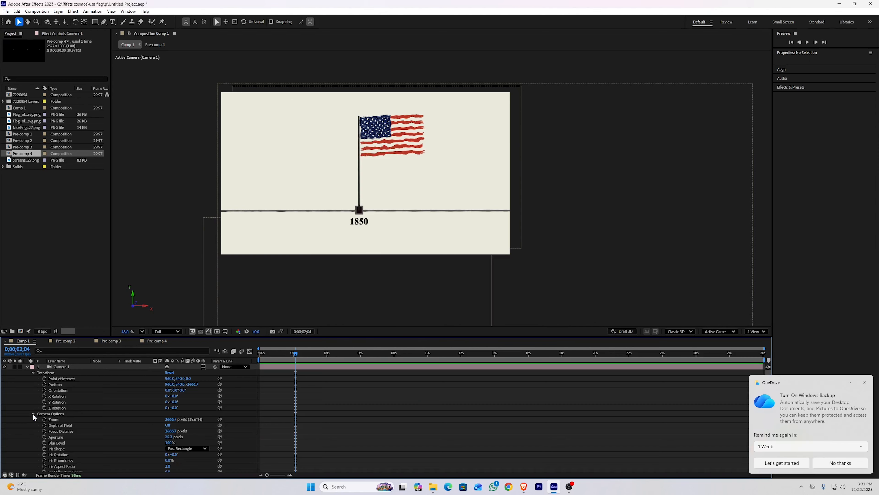
pyautogui.click(44, 419)
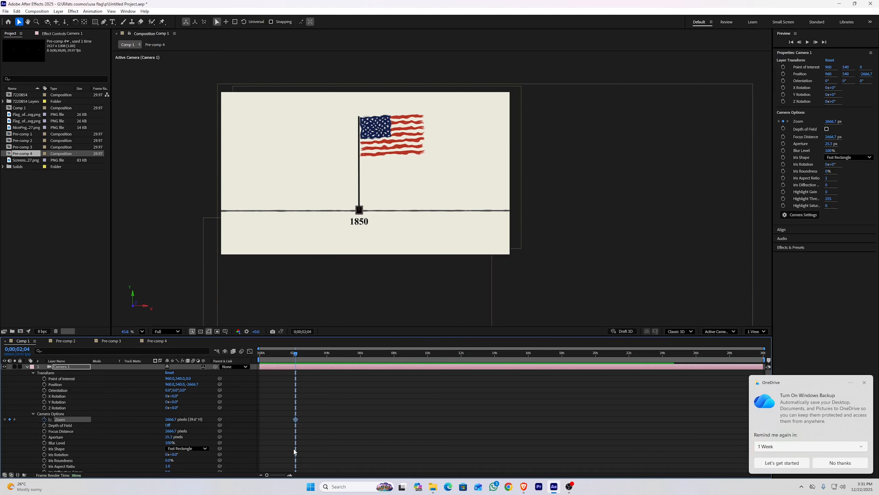
pyautogui.moveTo(172, 372); pyautogui.dragTo(97, 383)
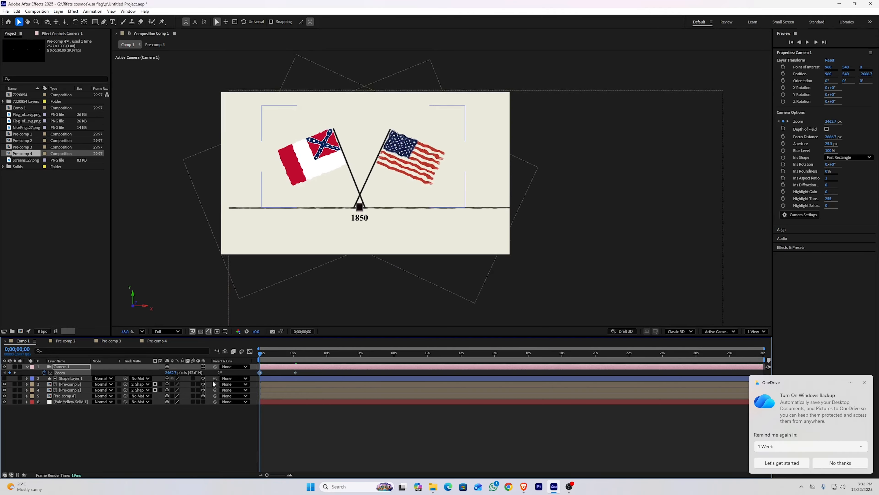
# - Apply Easy Ease to Camera 1's Zoom keyframes and move the ending one to 0;00;01;25
pyautogui.click(299, 430)
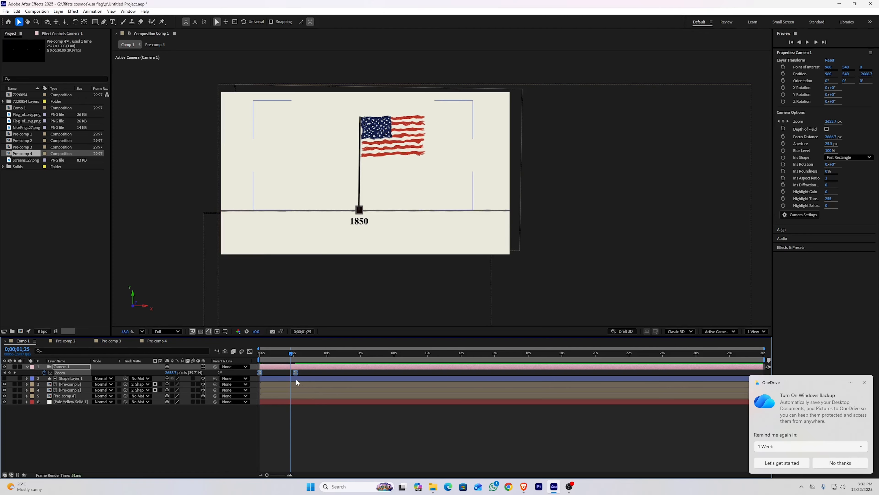
pyautogui.click(298, 426)
pyautogui.click(296, 373)
pyautogui.moveTo(296, 373); pyautogui.dragTo(291, 373)
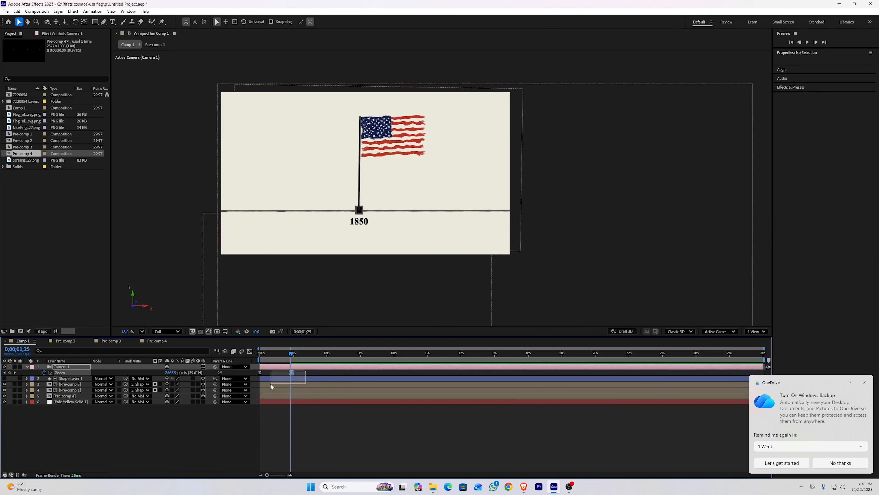
# - Reshape Camera 1's Zoom speed graph to peak early and slow gradually, and return to the composition's start
pyautogui.click(250, 352)
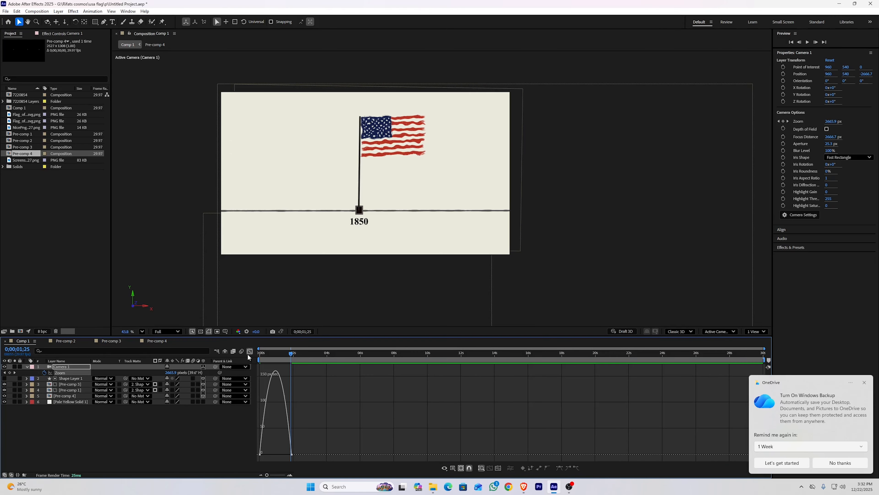
pyautogui.moveTo(306, 443)
pyautogui.mouseDown()
pyautogui.moveTo(287, 465)
pyautogui.moveTo(280, 454)
pyautogui.mouseUp()
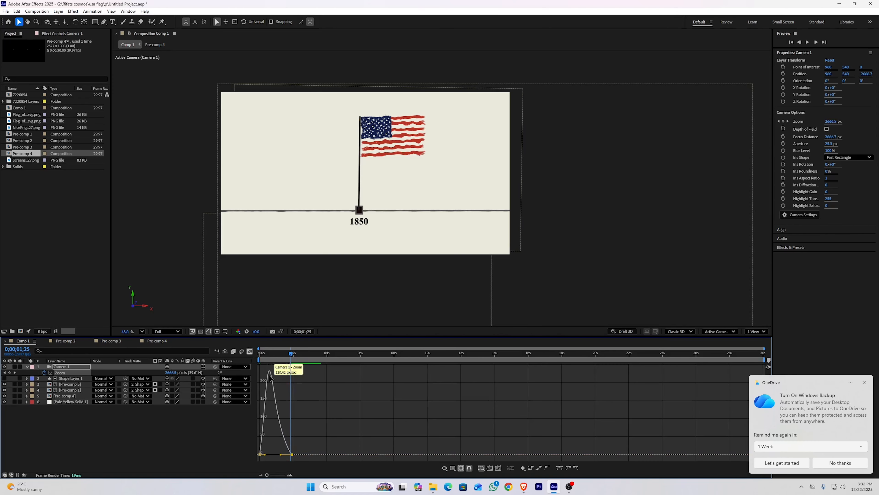
pyautogui.moveTo(285, 360); pyautogui.dragTo(245, 356)
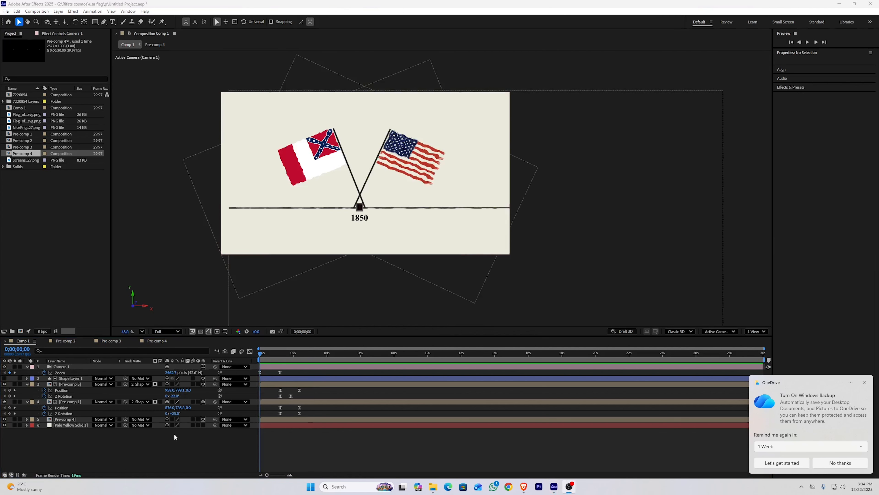
# - Expand Camera 1's transform properties and add a Point of Interest keyframe at 0;00;01;25
pyautogui.click(126, 434)
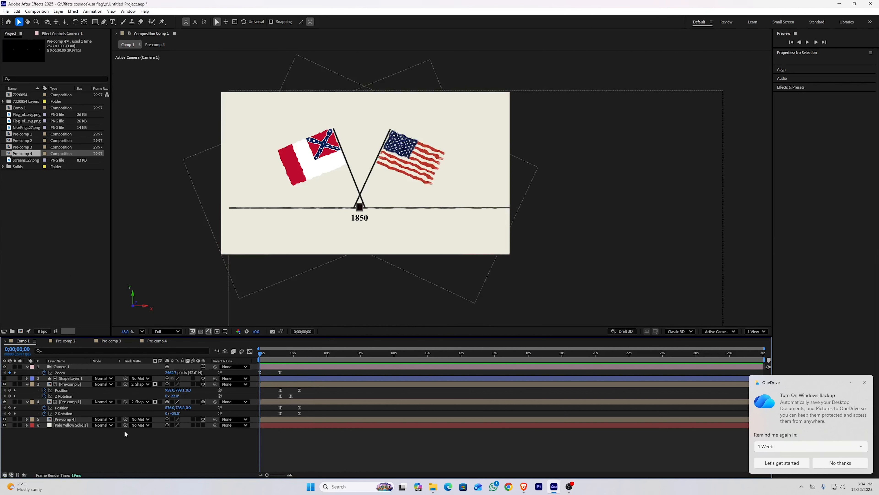
pyautogui.doubleClick(27, 367)
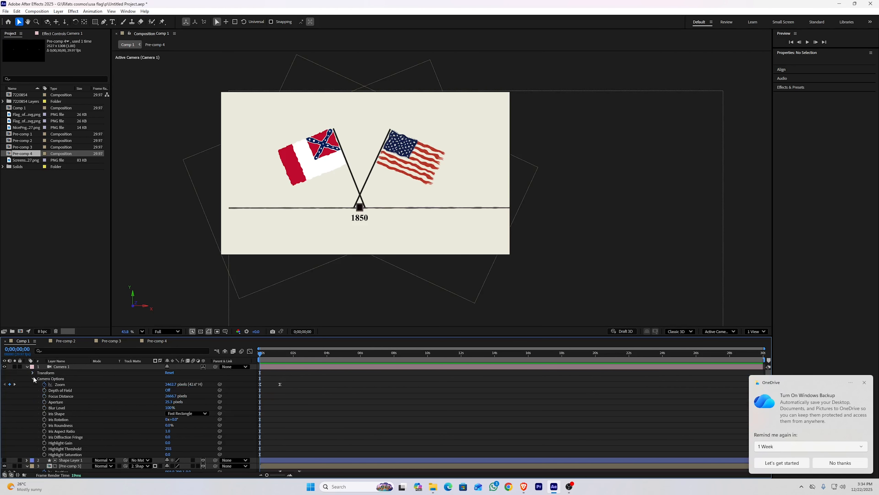
pyautogui.click(34, 378)
pyautogui.click(33, 373)
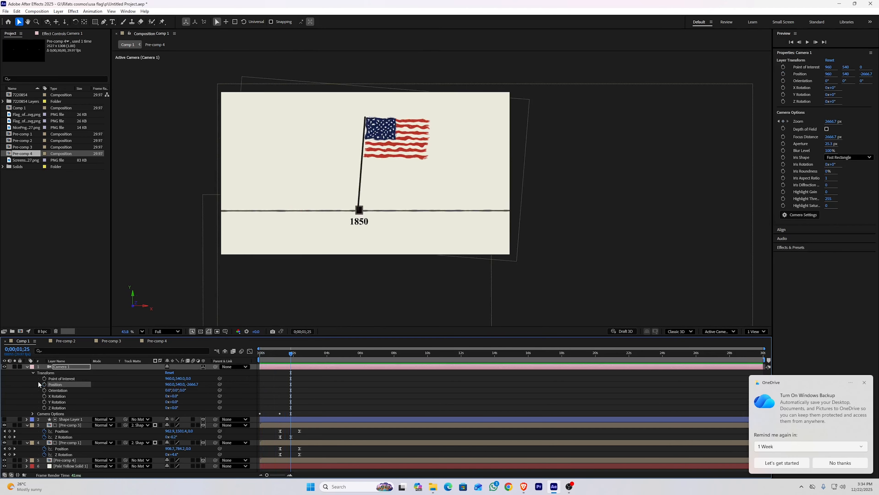
pyautogui.click(44, 378)
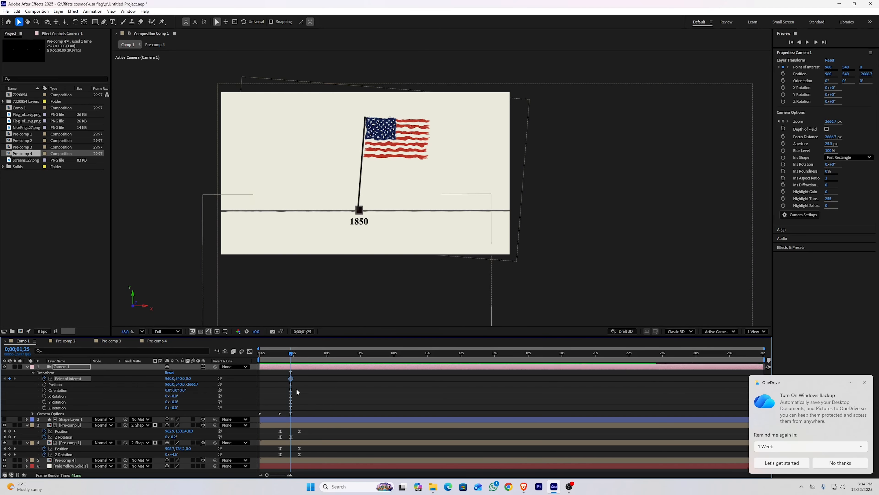
# - Show only Camera 1's keyframed properties and set its Point of Interest X to 1043 at 0;00;05;08
pyautogui.press('u')
pyautogui.moveTo(295, 356); pyautogui.dragTo(348, 354)
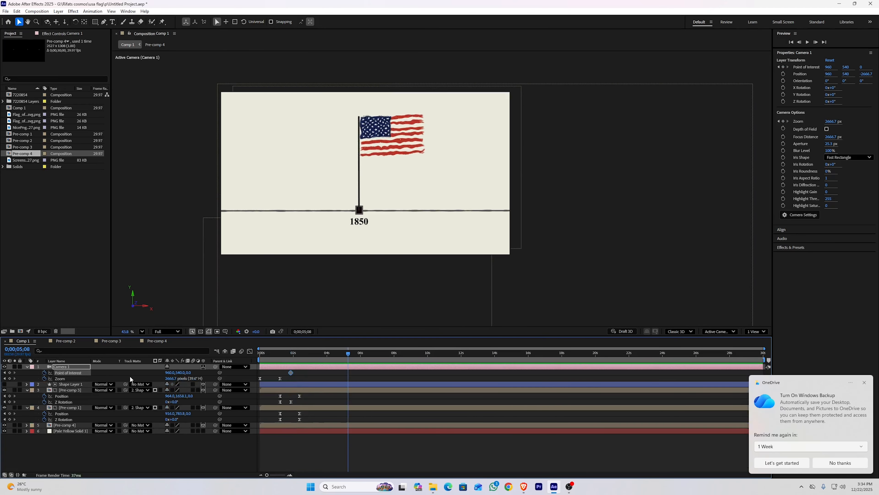
pyautogui.moveTo(170, 373); pyautogui.dragTo(199, 374)
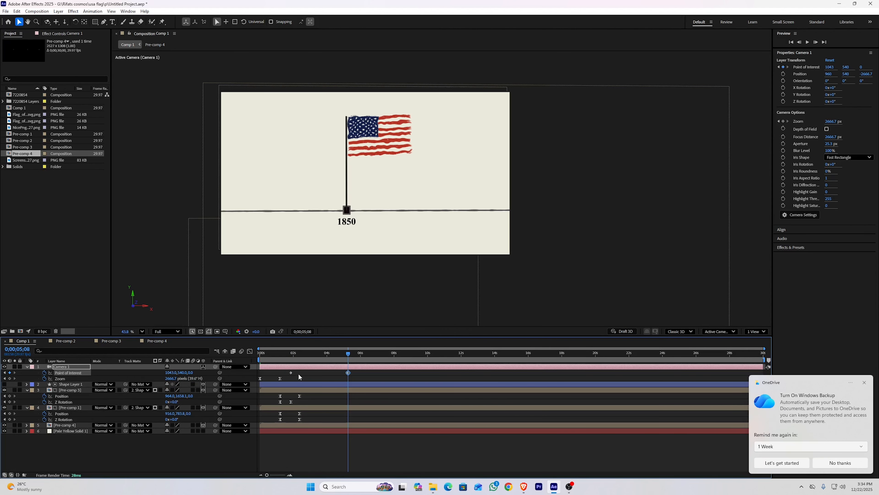
# - Apply Easy Ease to Camera 1's Point of Interest keyframes and shift the first one back to align with the ending Zoom keyframe
pyautogui.moveTo(291, 372); pyautogui.dragTo(284, 373)
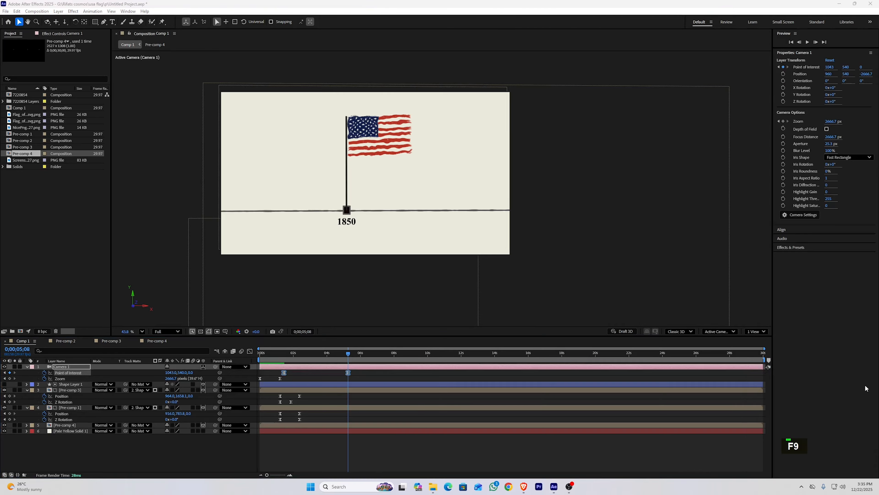
pyautogui.click(346, 445)
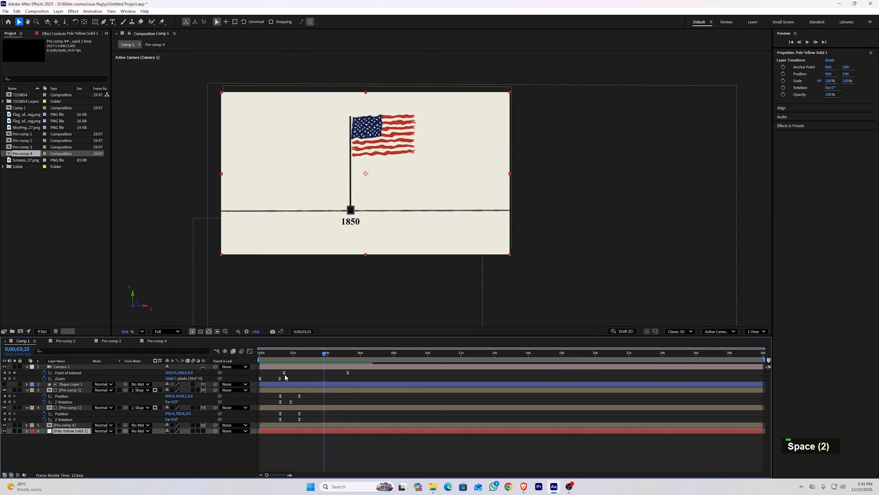
pyautogui.moveTo(284, 373); pyautogui.dragTo(282, 374)
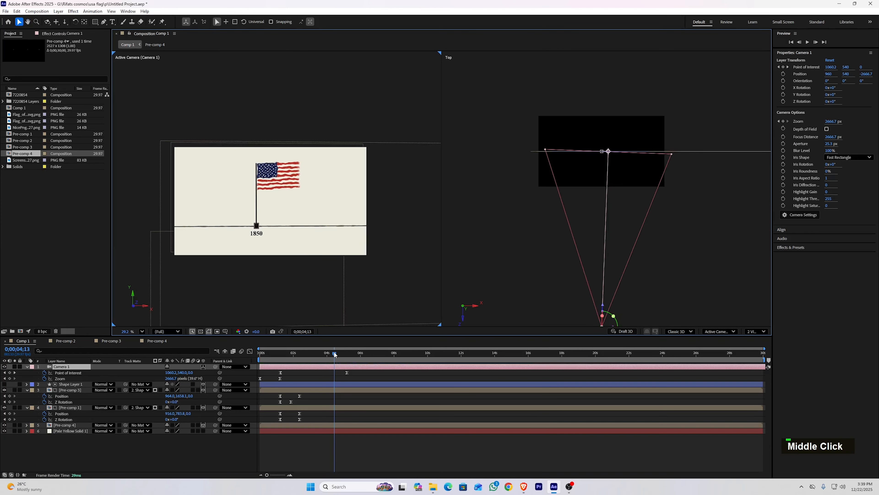
# - Split Camera 1 at 0;00;03;12 and remove the Point of Interest and Zoom animation from the resulting Camera 2
pyautogui.moveTo(334, 351)
pyautogui.mouseDown()
pyautogui.moveTo(277, 345)
pyautogui.moveTo(332, 357)
pyautogui.moveTo(316, 355)
pyautogui.mouseUp()
pyautogui.hotkey('ctrl', 'shift', 'd')
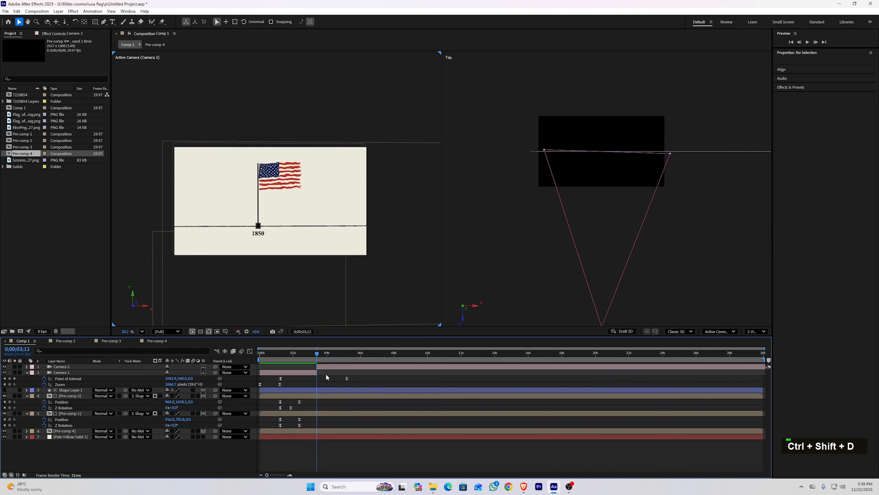
pyautogui.press('u')
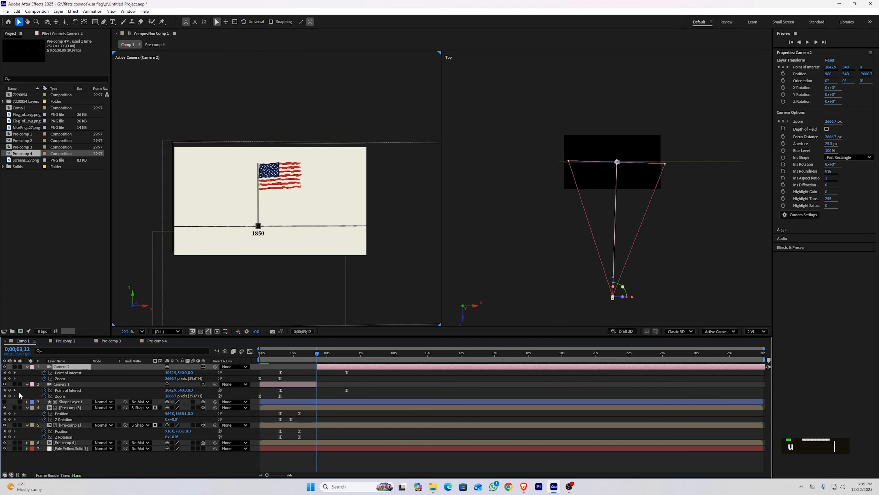
pyautogui.click(45, 372)
pyautogui.click(45, 379)
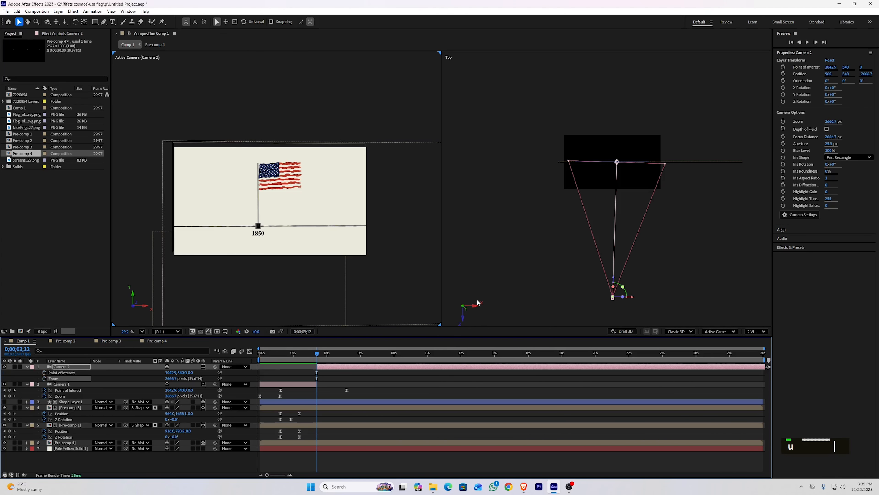
# - Move Camera 2 back in the Top view to about X 1778, Z -4490 so the whole timeline fits the frame
pyautogui.scroll(-2, 624, 209)
pyautogui.middleClick(571, 200)
pyautogui.moveTo(570, 200); pyautogui.dragTo(546, 191)
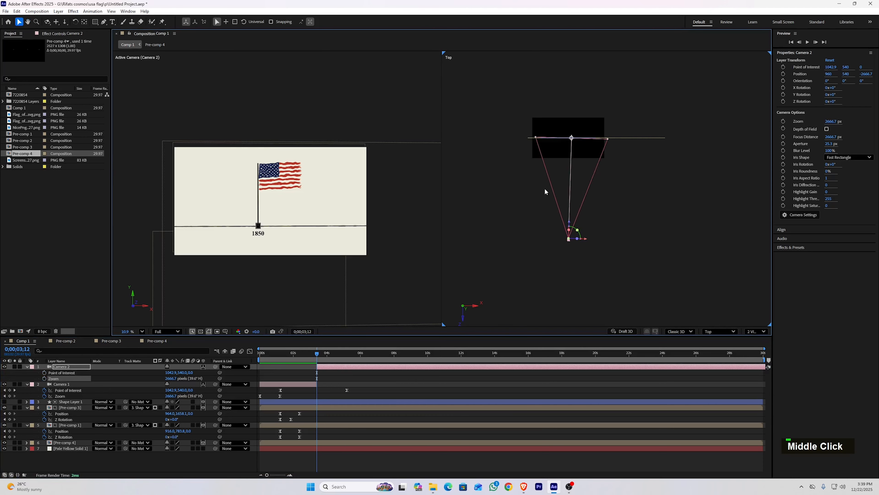
pyautogui.moveTo(573, 229); pyautogui.dragTo(571, 242)
pyautogui.scroll(-1, 571, 209)
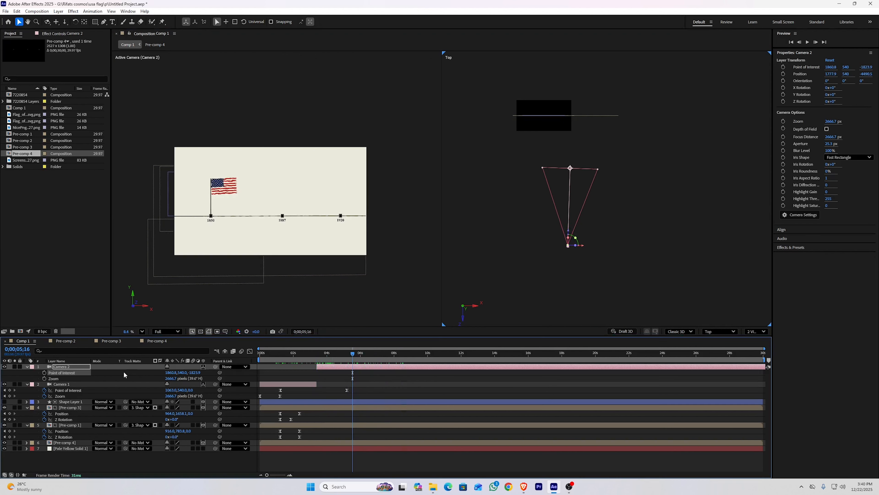
# - Keyframe Camera 2's Point of Interest at 0;00;05;16 and shift its X toward the left at 0;00;03;14
pyautogui.click(45, 373)
pyautogui.moveTo(356, 354); pyautogui.dragTo(318, 354)
pyautogui.moveTo(171, 372); pyautogui.dragTo(108, 366)
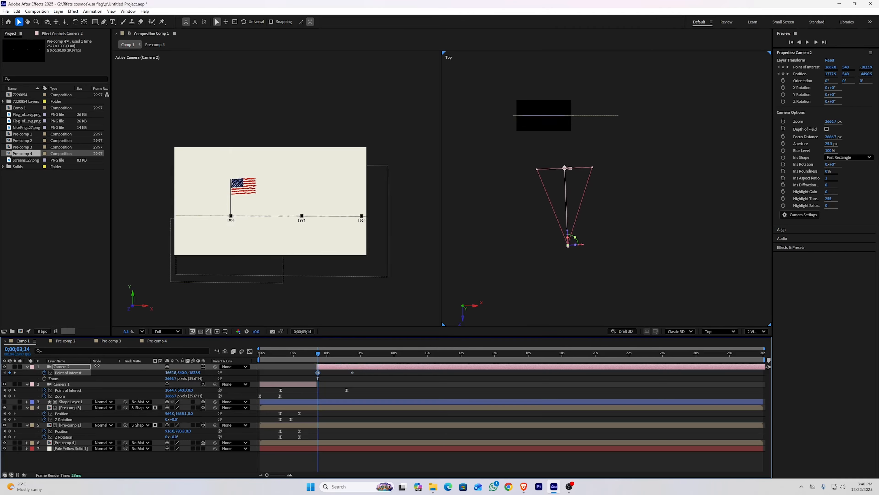
# - Move Camera 2's last Point of Interest keyframe to about 0;00;08;00 and Easy Ease both keyframes with a longer ending influence
pyautogui.moveTo(352, 372); pyautogui.dragTo(394, 372)
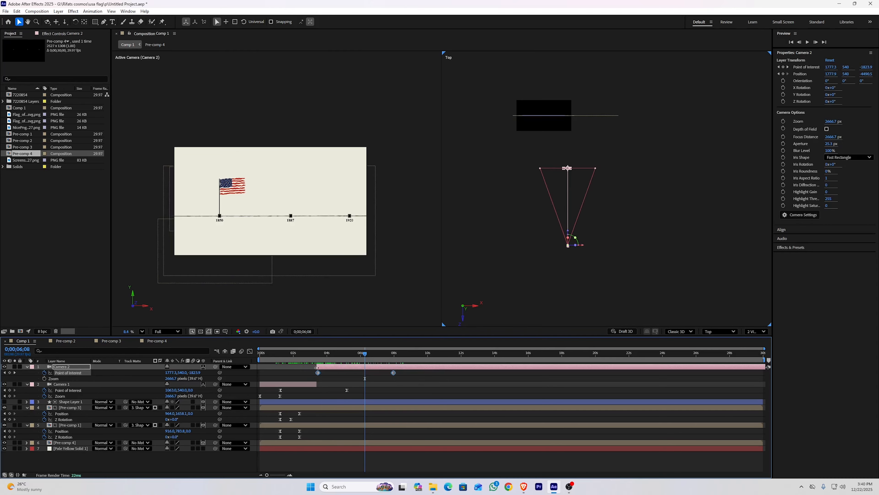
pyautogui.press('F9')
pyautogui.click(250, 351)
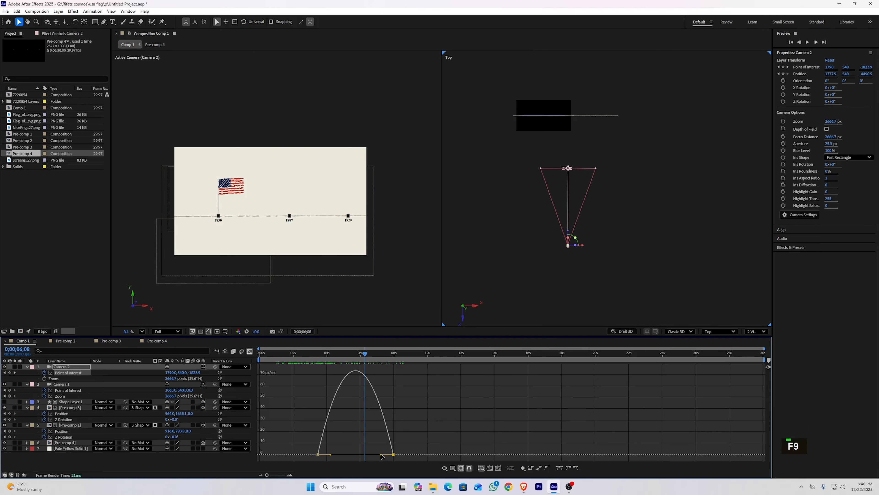
pyautogui.moveTo(382, 456); pyautogui.dragTo(365, 454)
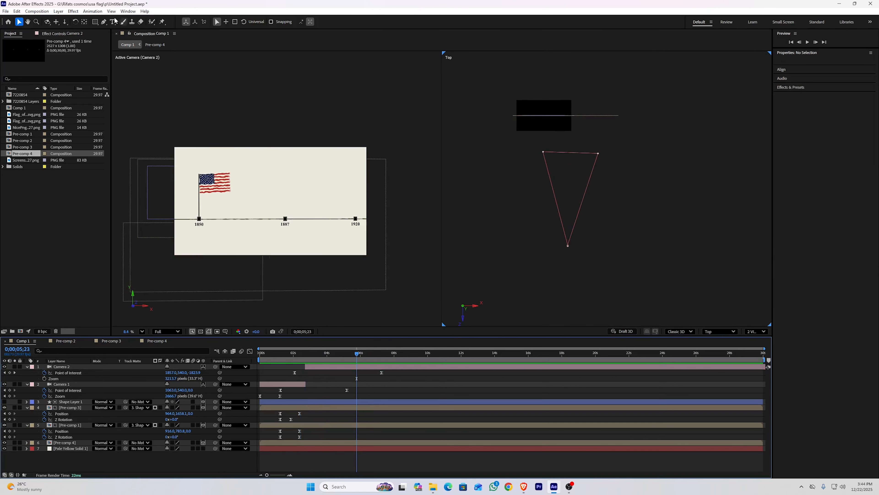
# - Draw a circle of about 315 by 309 px as a new shape layer above the 1887 marker
pyautogui.click(95, 23)
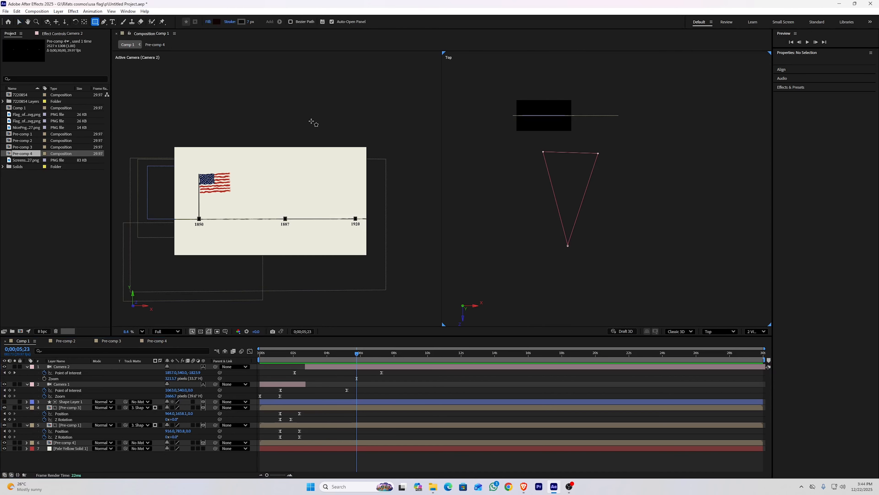
pyautogui.press('q')
pyautogui.press('q')
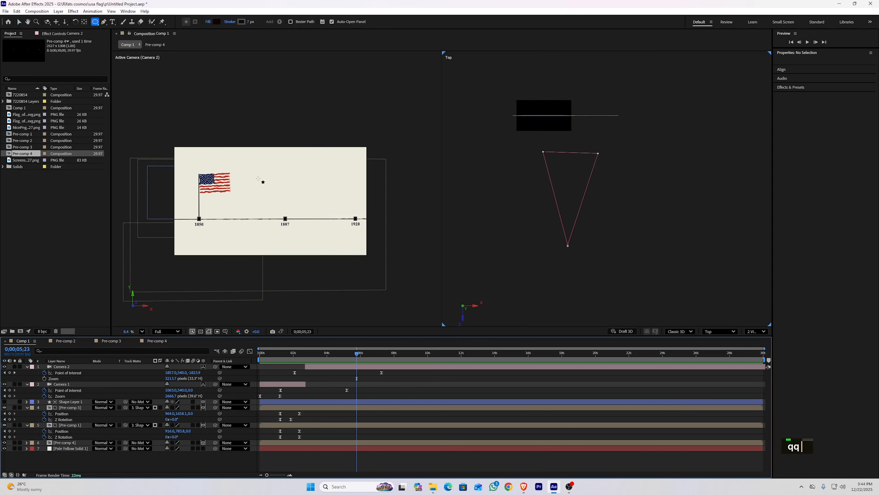
pyautogui.moveTo(257, 176); pyautogui.dragTo(288, 207)
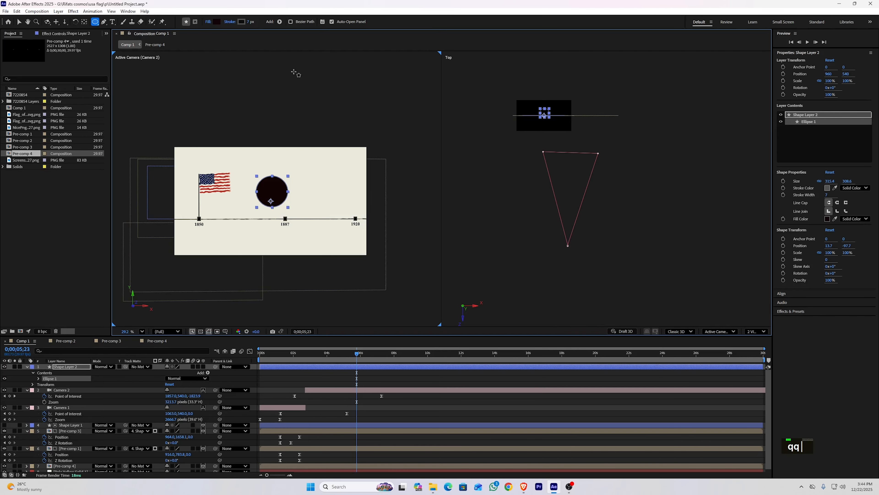
# - Fill the circle with the red sampled from the flag's stripes and set its stroke to None
pyautogui.click(219, 21)
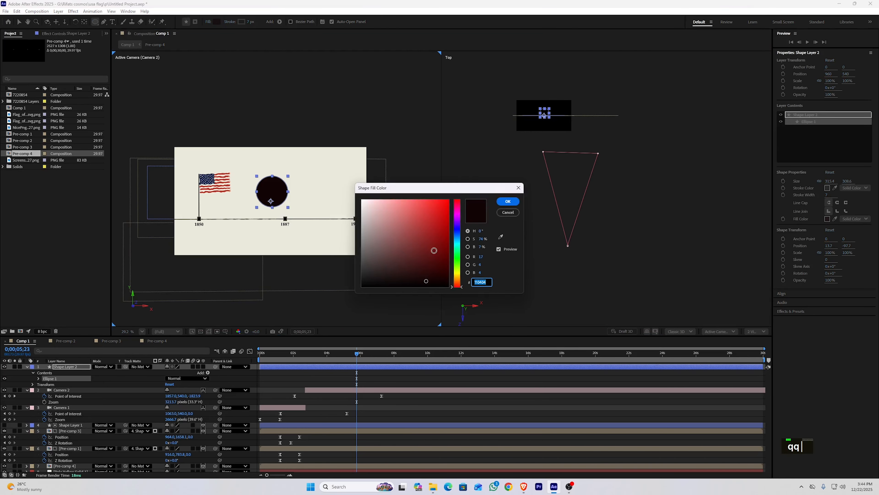
pyautogui.click(500, 236)
pyautogui.click(230, 176)
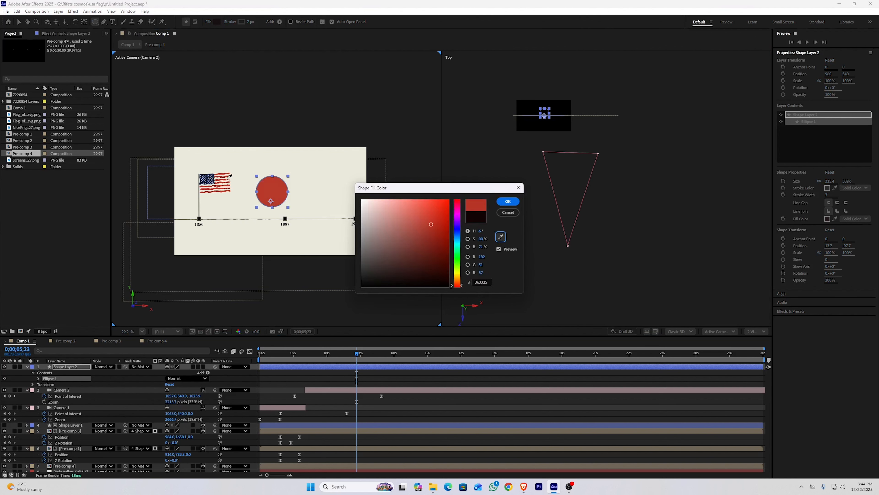
pyautogui.press('Return')
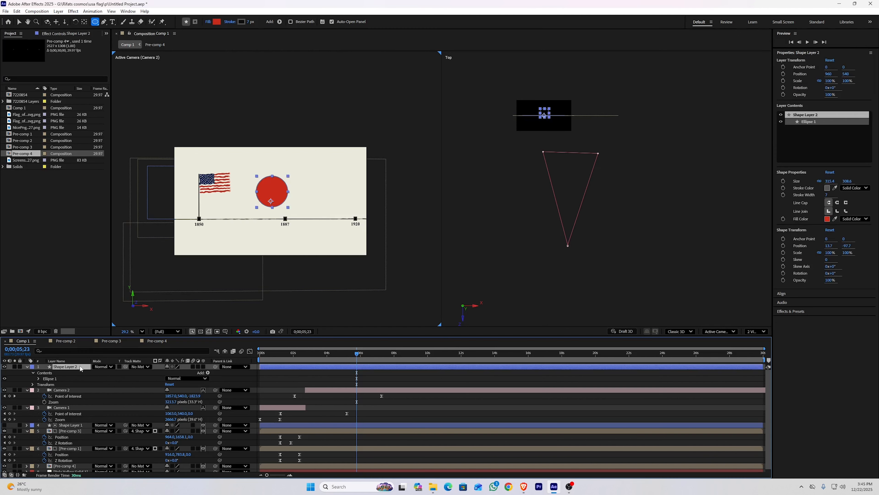
pyautogui.click(231, 25)
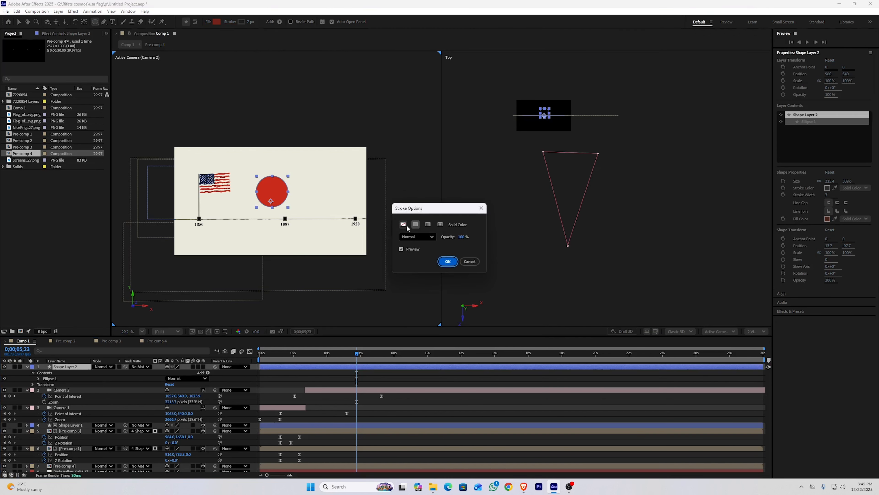
pyautogui.click(404, 225)
pyautogui.click(448, 261)
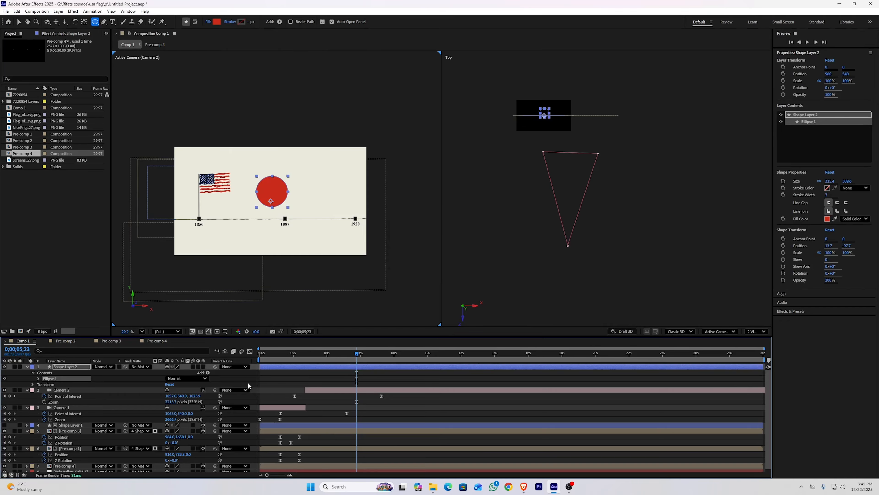
# - Collapse the expanded layer properties and duplicate the red circle's layer, Shape Layer 2, twice
pyautogui.press('v')
pyautogui.press('m')
pyautogui.click(66, 367)
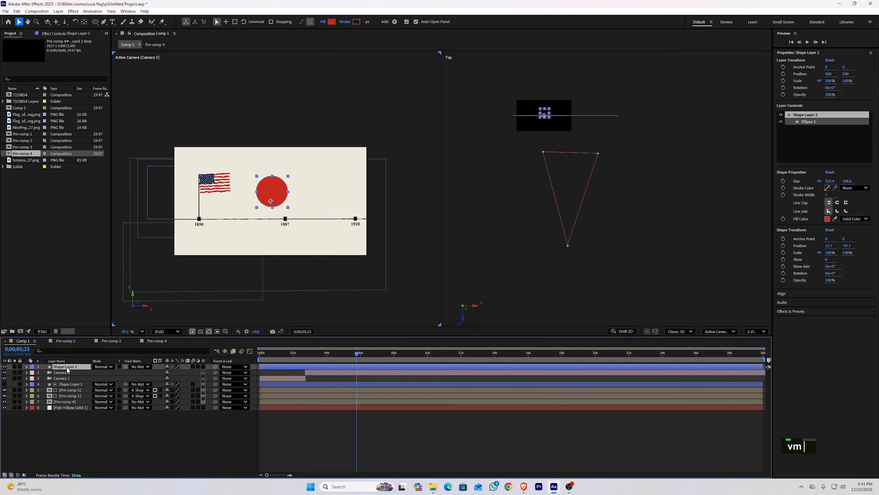
pyautogui.hotkey('ctrl', 'd')
pyautogui.hotkey('ctrl', 'd')
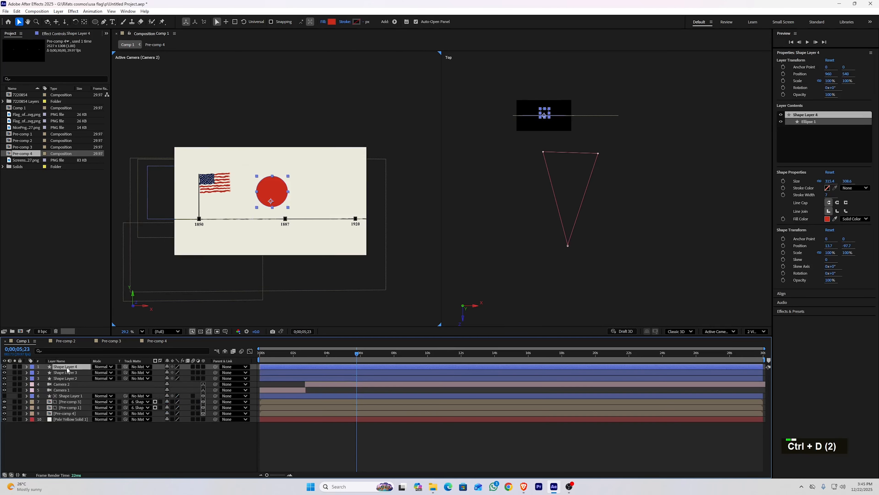
# - Add the text "11" over the red circle in Times New Roman Bold at about 194 px
pyautogui.click(109, 437)
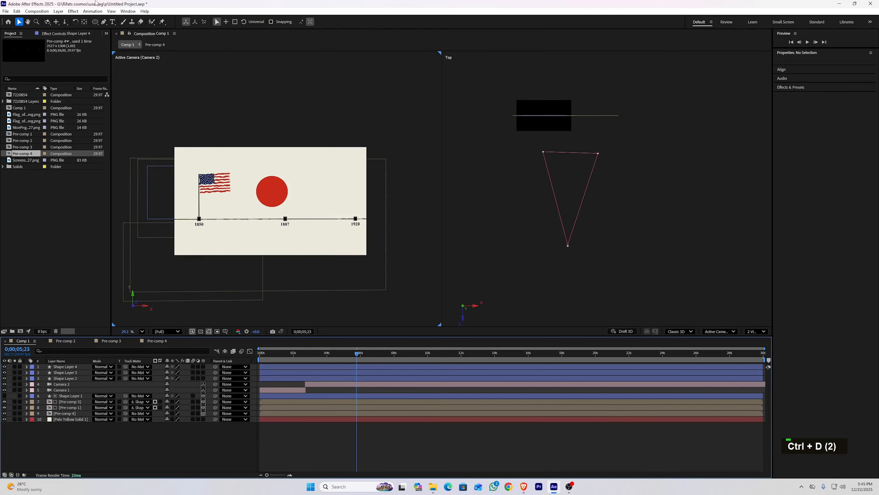
pyautogui.click(112, 22)
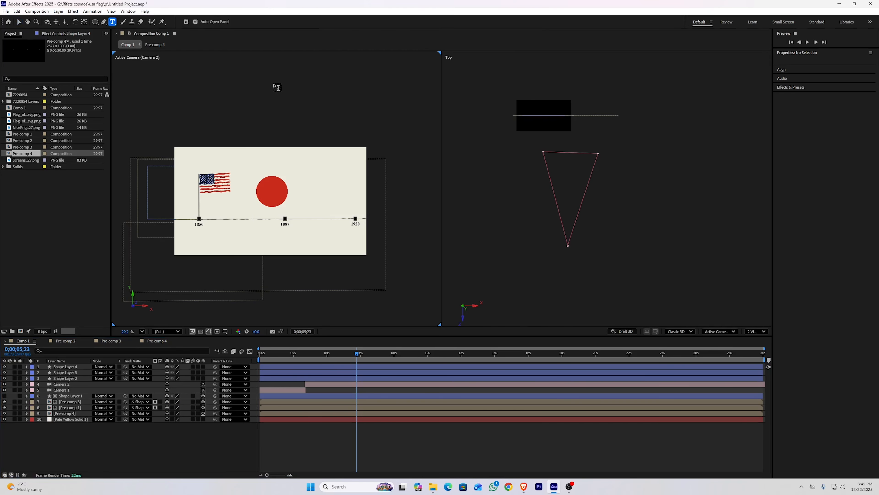
pyautogui.scroll(1, 259, 154)
pyautogui.scroll(1, 296, 178)
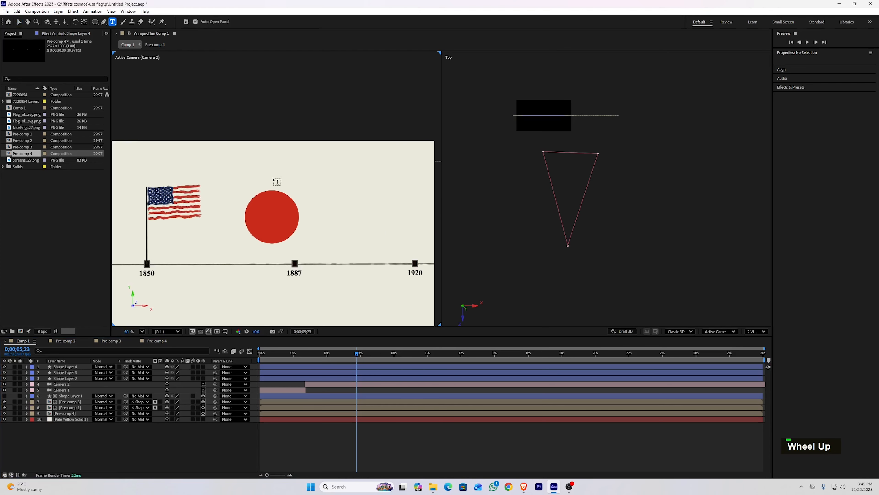
pyautogui.moveTo(252, 200); pyautogui.dragTo(293, 230)
pyautogui.moveTo(798, 135); pyautogui.dragTo(858, 140)
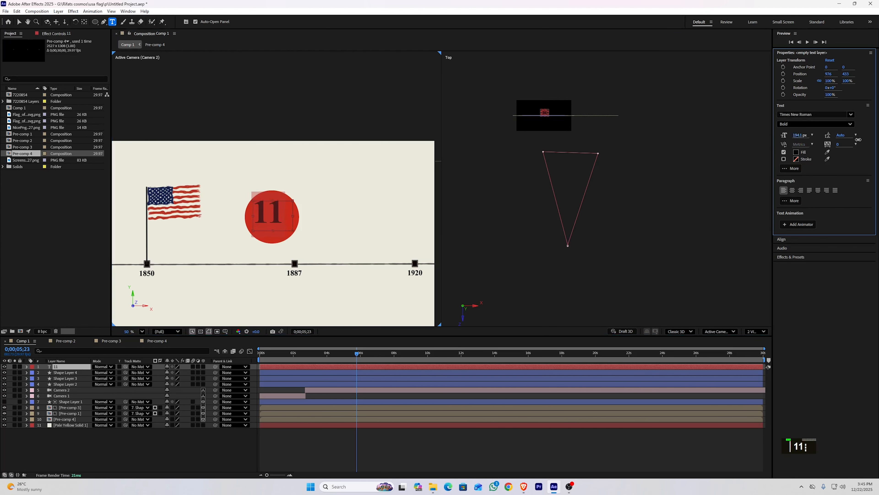
# - Set the "11" text's fill to the cream color sampled from the background
pyautogui.click(796, 152)
pyautogui.write('FFFFFF')
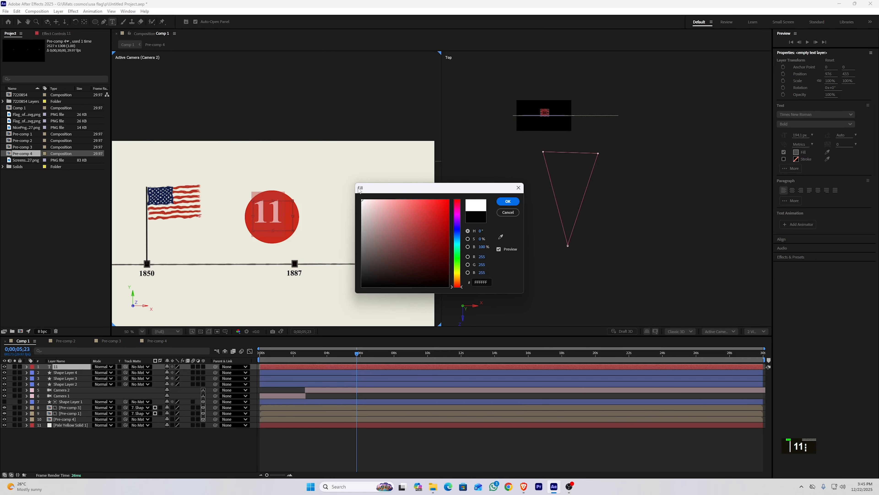
pyautogui.click(501, 236)
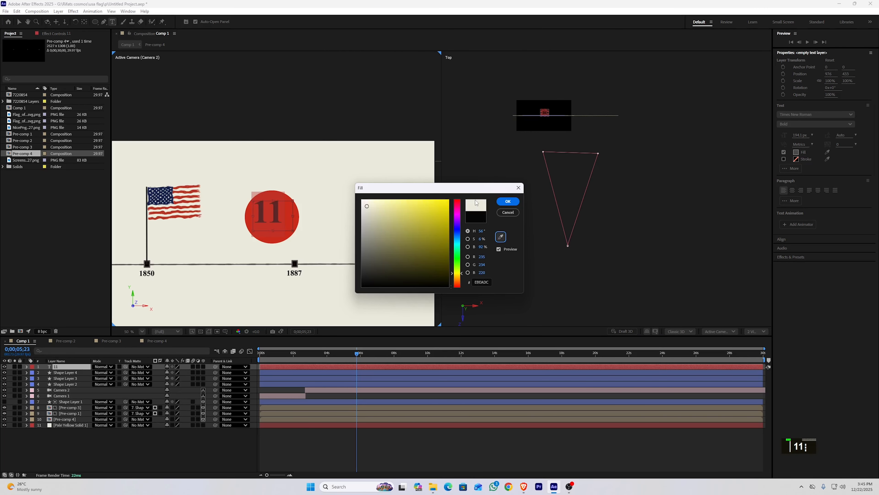
pyautogui.click(508, 201)
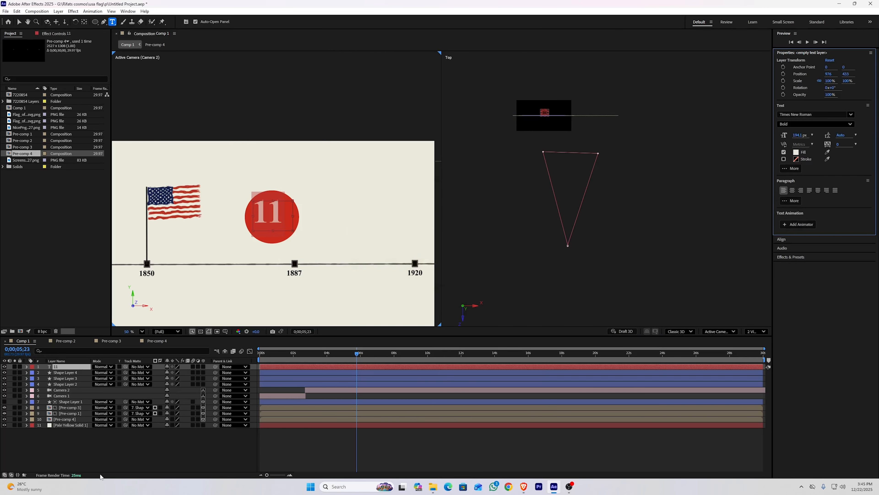
# - Center the "11" text in the red circle and duplicate its layer twice
pyautogui.click(63, 367)
pyautogui.press('ctrl')
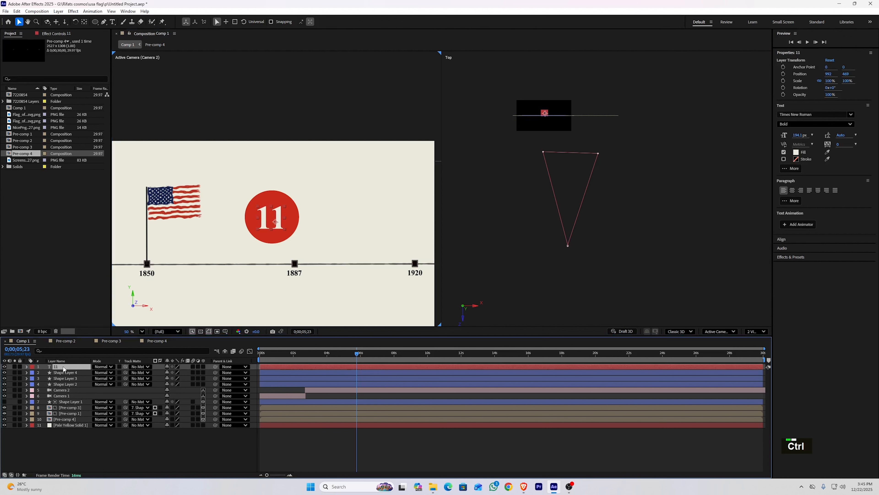
pyautogui.hotkey('ctrl', 'd')
pyautogui.hotkey('ctrl', 'd')
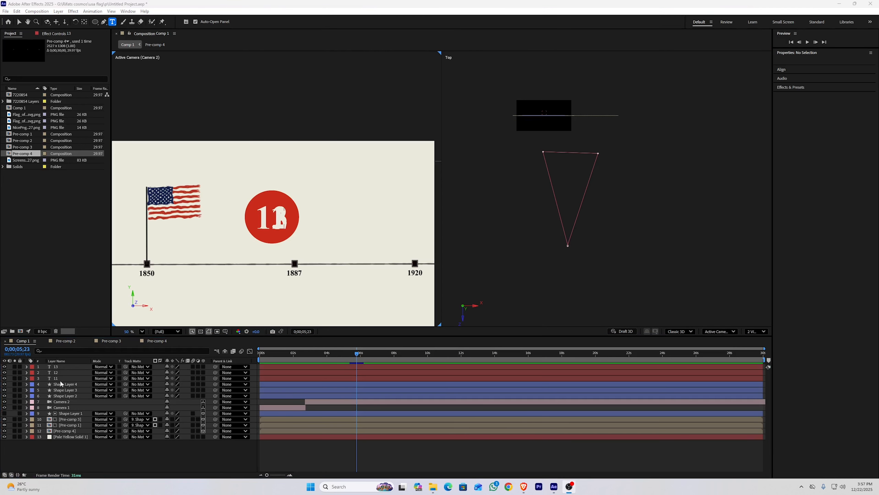
# - Pre-compose the "11" text layer together with Shape Layer 2
pyautogui.click(60, 379)
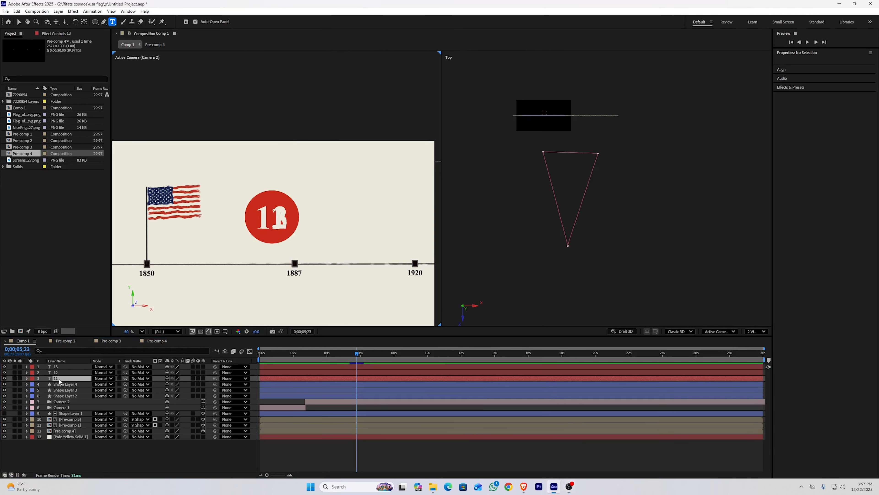
pyautogui.keyDown('ctrl'); pyautogui.click(63, 396); pyautogui.keyUp('ctrl')
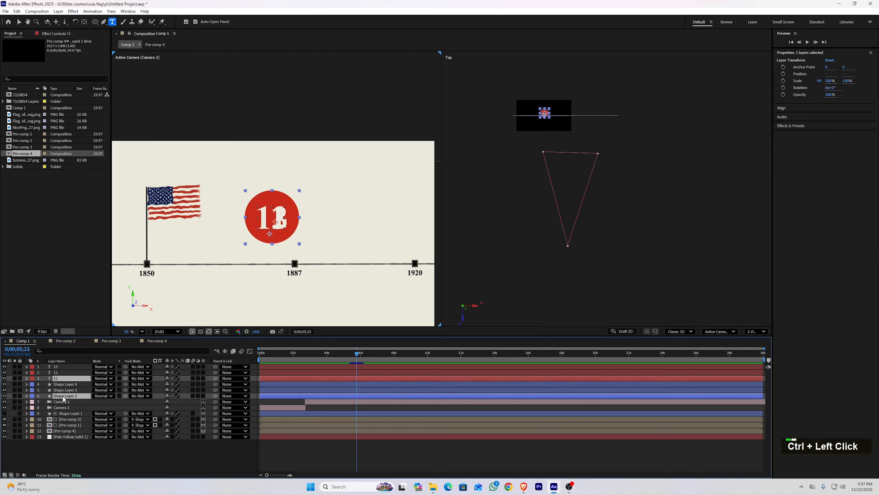
pyautogui.hotkey('ctrl', 'shift', 'c')
pyautogui.press('Return')
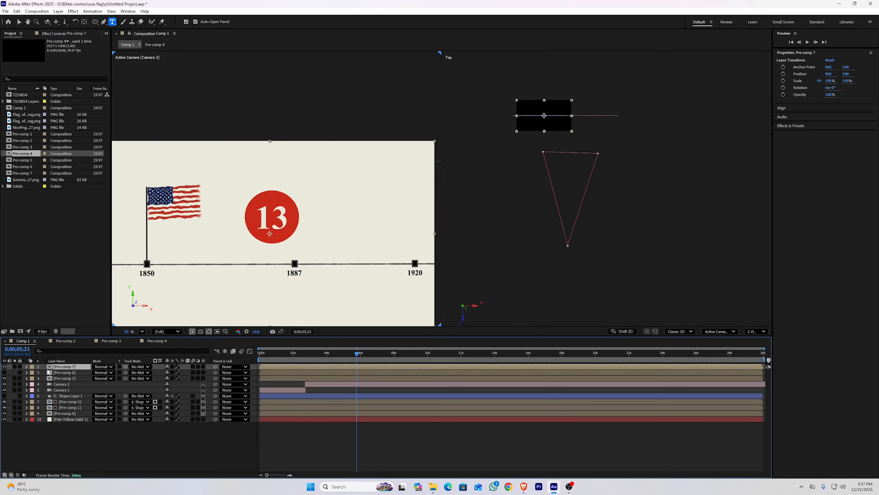
# - Hide Pre-comp 6 and move Pre-comp 7's anchor point to the center of its red circle
pyautogui.click(4, 372)
pyautogui.press('y')
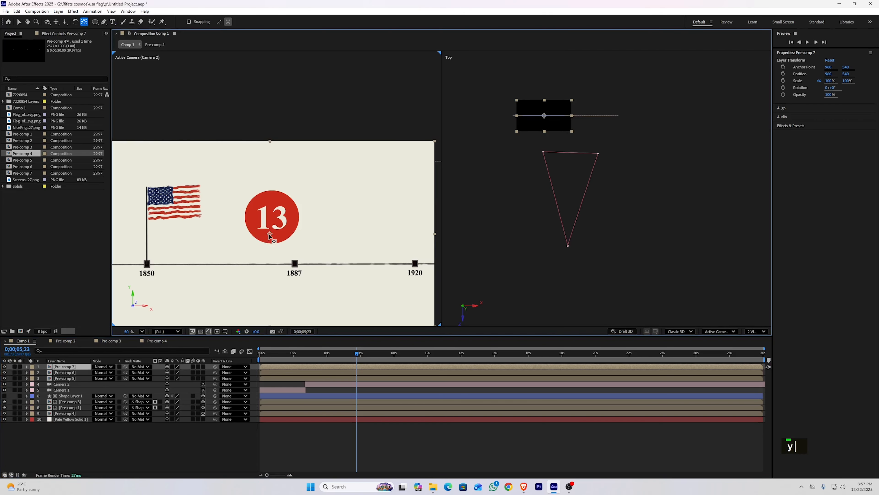
pyautogui.moveTo(270, 238); pyautogui.dragTo(271, 219)
pyautogui.press('v')
# - Make Pre-comp 7 and Pre-comp 5 3D layers and move them together to just above the 1887 marker
pyautogui.keyDown('ctrl'); pyautogui.click(65, 378); pyautogui.keyUp('ctrl')
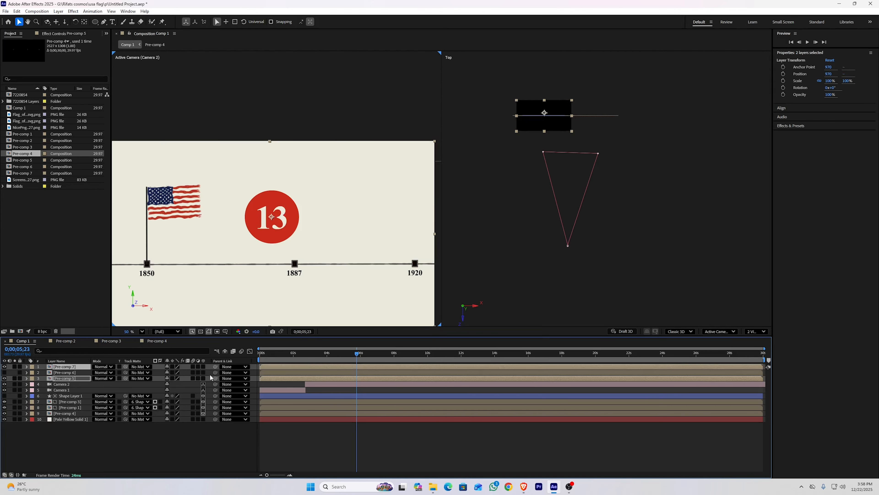
pyautogui.click(203, 378)
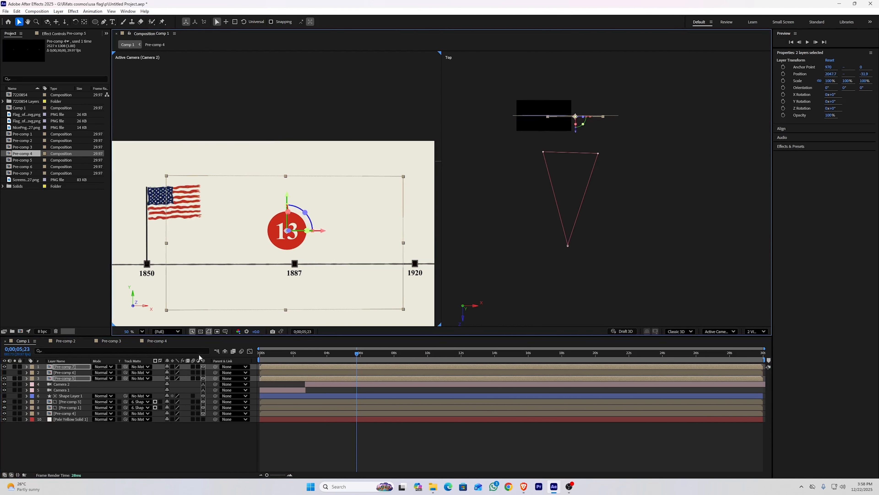
# - Scale Pre-comp 7 and Pre-comp 5 to 54% and move the "13" badge above the 1920 marker
pyautogui.press('s')
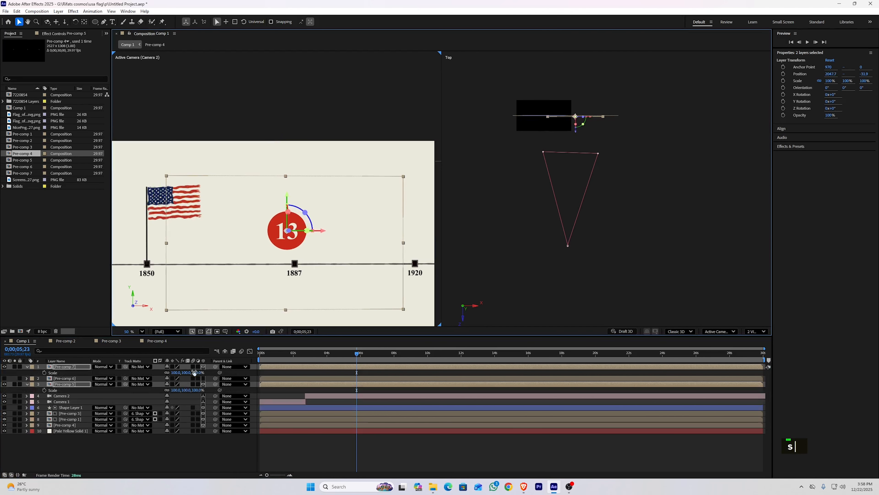
pyautogui.moveTo(194, 372); pyautogui.dragTo(179, 372)
pyautogui.moveTo(328, 248); pyautogui.dragTo(413, 252)
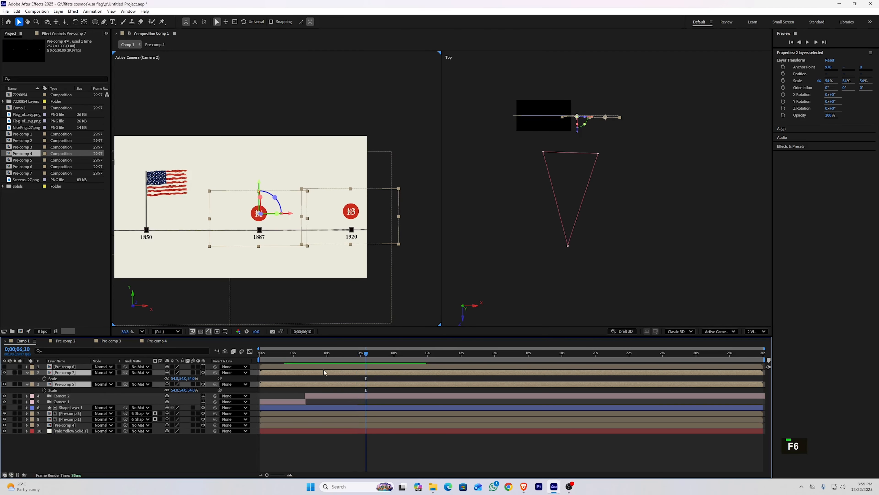
# - Keyframe Scale and Position of Pre-comps 7 and 5 at 0;00;06;10, and lower both badges onto their year markers at 0;00;04;04
pyautogui.click(44, 378)
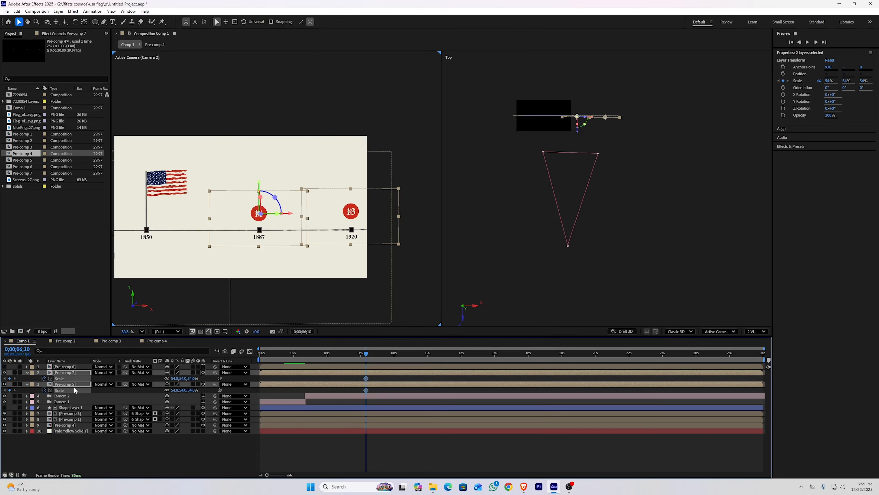
pyautogui.moveTo(366, 353); pyautogui.dragTo(325, 353)
pyautogui.moveTo(263, 184); pyautogui.dragTo(263, 202)
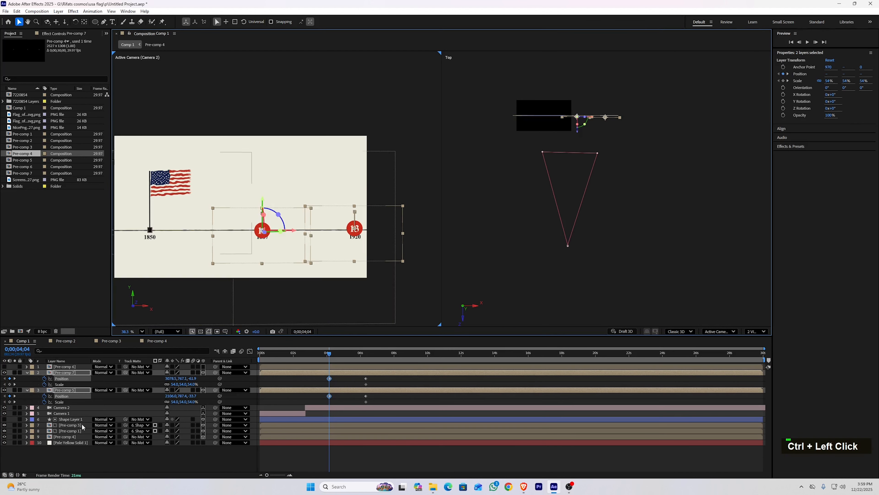
# - Set Scale of Pre-comps 7 and 5 to 0% at 0;00;04;04, apply Easy Ease to their keyframes, and trim both layers to start there
pyautogui.keyDown('ctrl'); pyautogui.click(192, 403); pyautogui.keyUp('ctrl')
pyautogui.write('0')
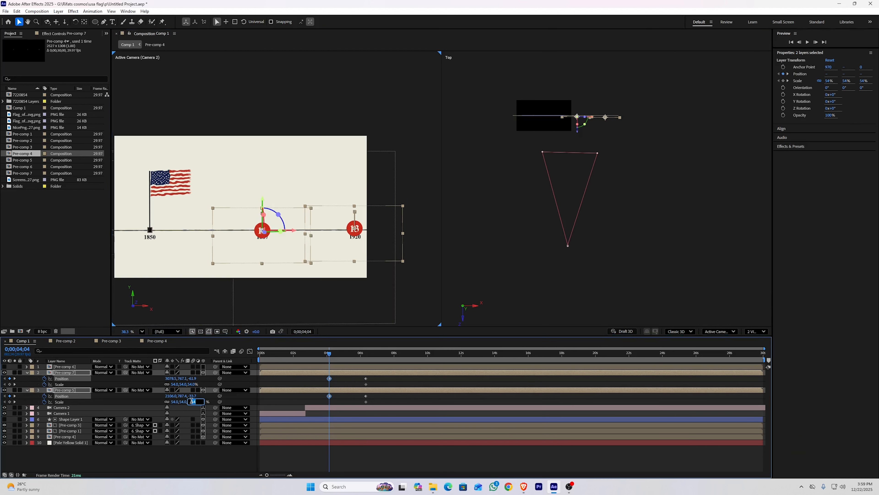
pyautogui.press('Return')
pyautogui.moveTo(323, 375); pyautogui.dragTo(376, 405)
pyautogui.press('F9')
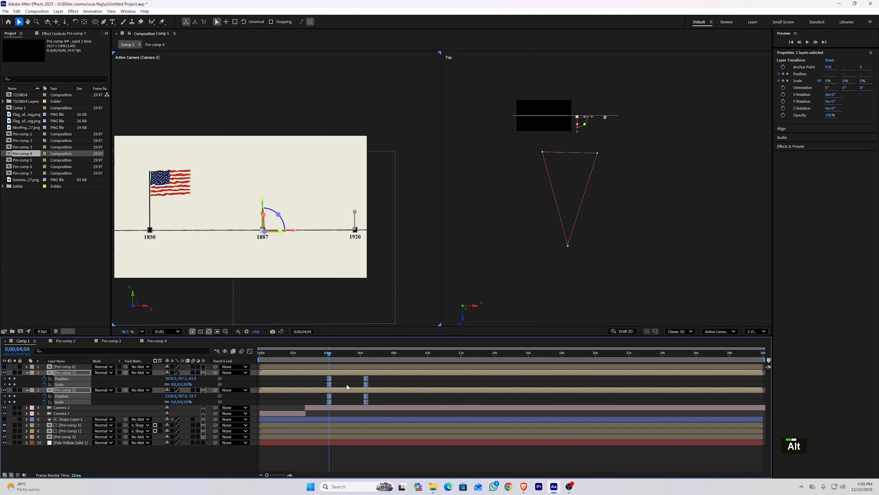
pyautogui.hotkey('alt', '[')
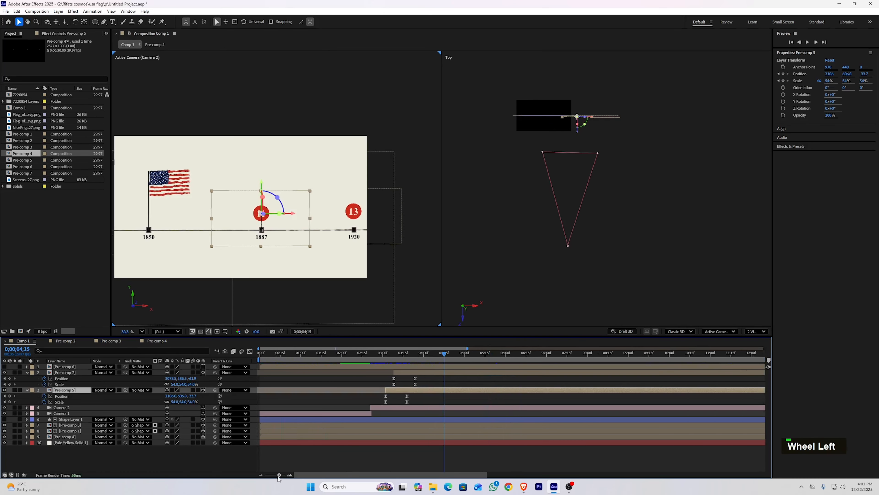
pyautogui.moveTo(432, 376); pyautogui.dragTo(412, 406)
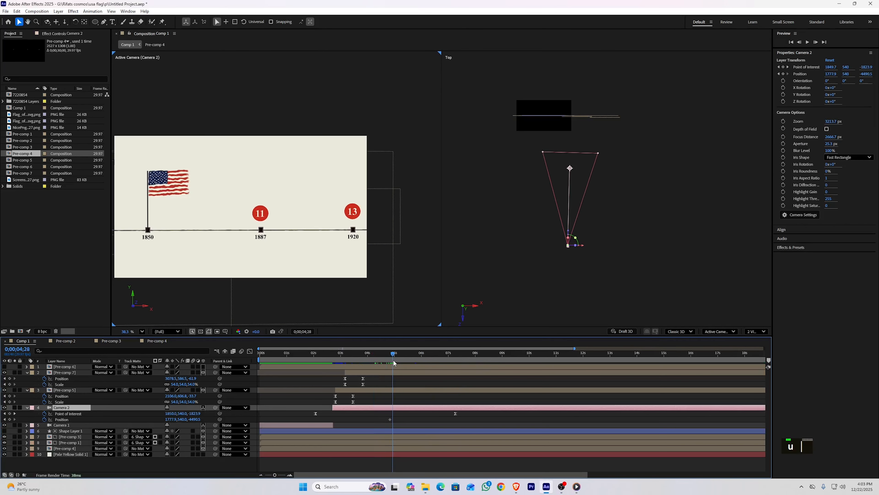
# - Set Camera 2's Point of Interest X to 1926.1 at 0;00;05;04
pyautogui.moveTo(393, 362); pyautogui.dragTo(399, 364)
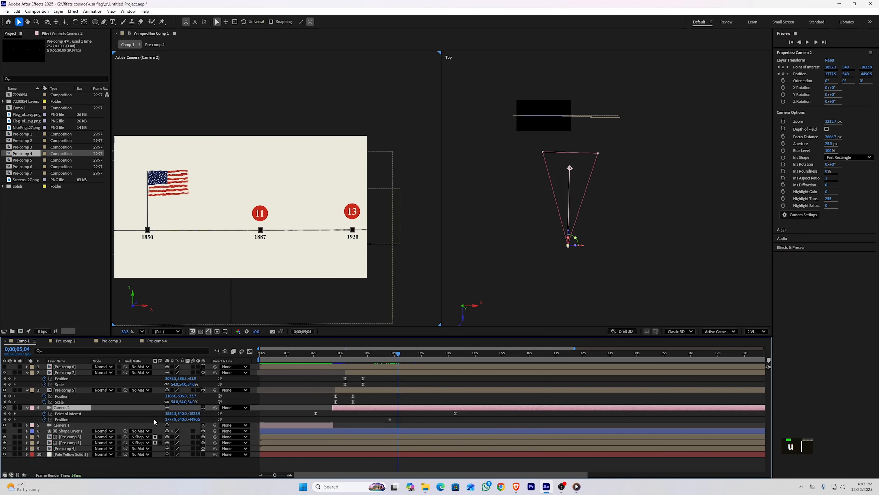
pyautogui.moveTo(171, 413); pyautogui.dragTo(199, 414)
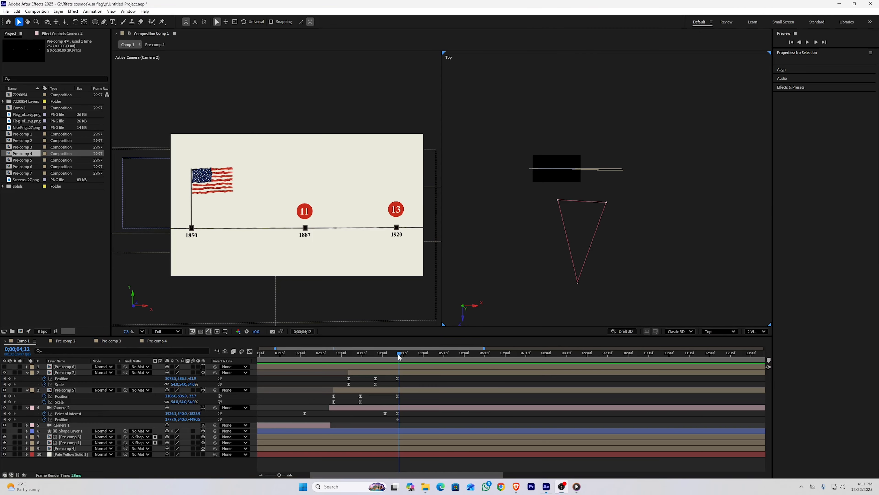
# - Switch the second 3D view from Top to Left and raise Camera 2 to Y -660 at 0;00;05;13
pyautogui.click(515, 131)
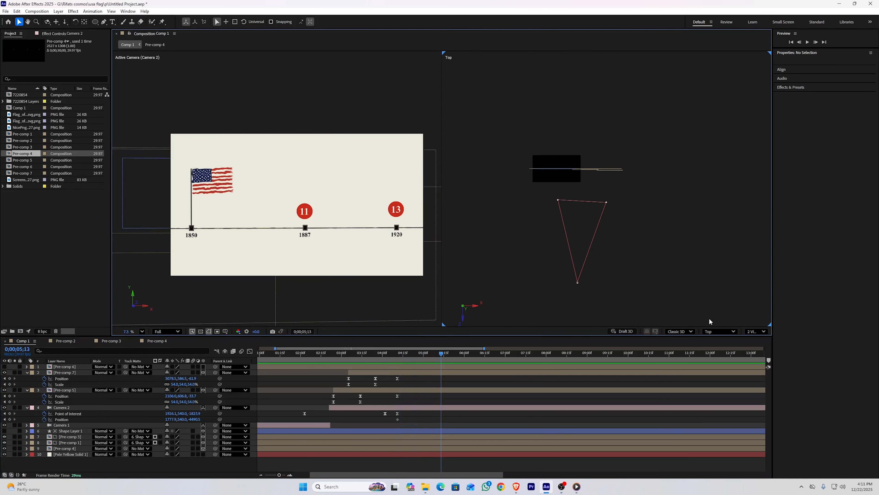
pyautogui.click(716, 332)
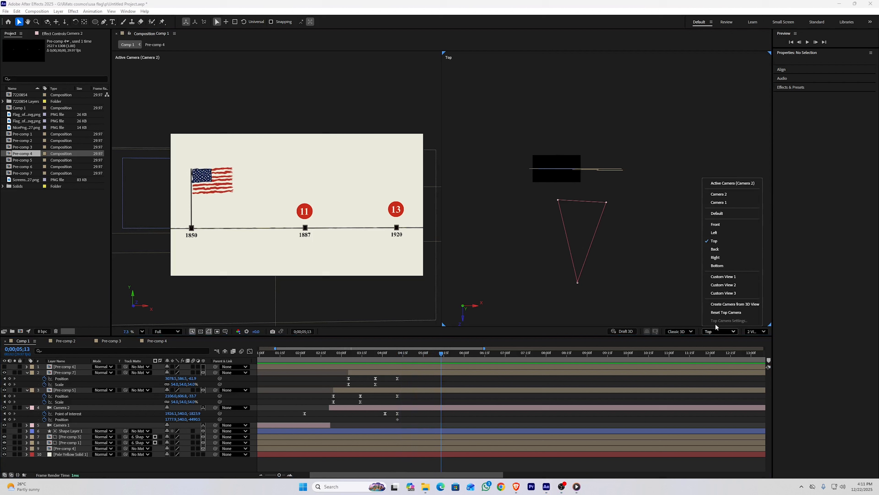
pyautogui.click(720, 234)
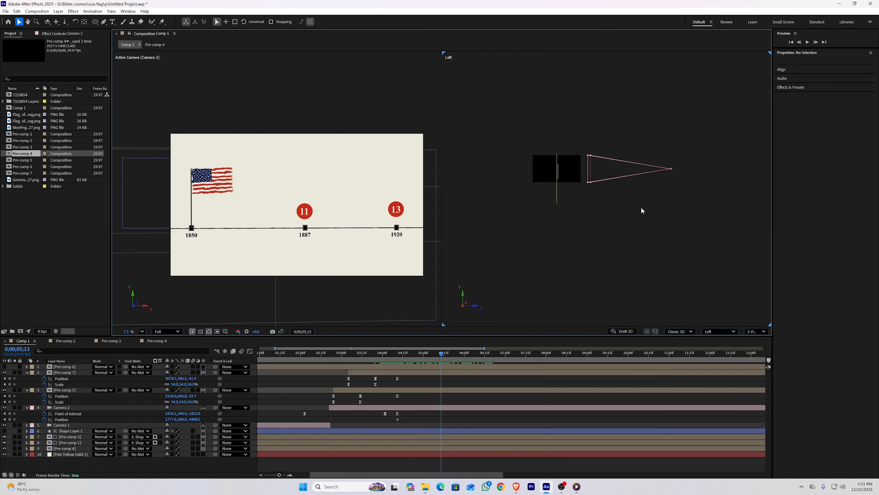
pyautogui.click(429, 407)
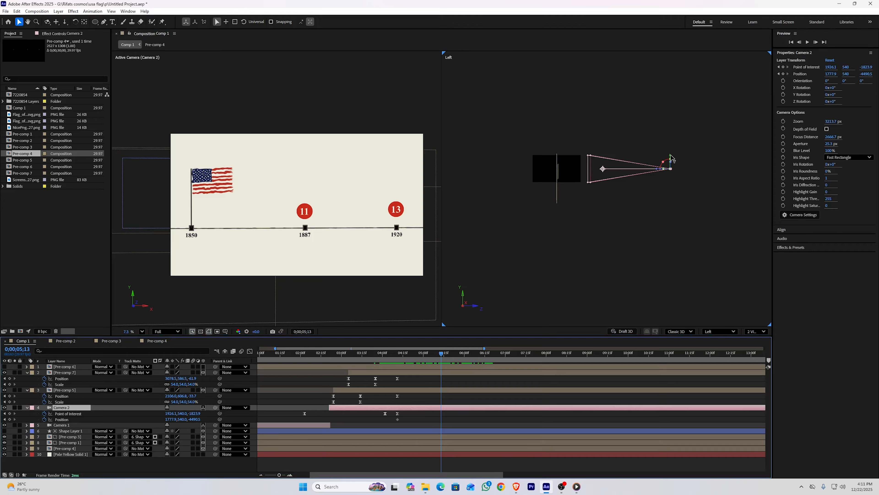
pyautogui.moveTo(671, 159); pyautogui.dragTo(670, 129)
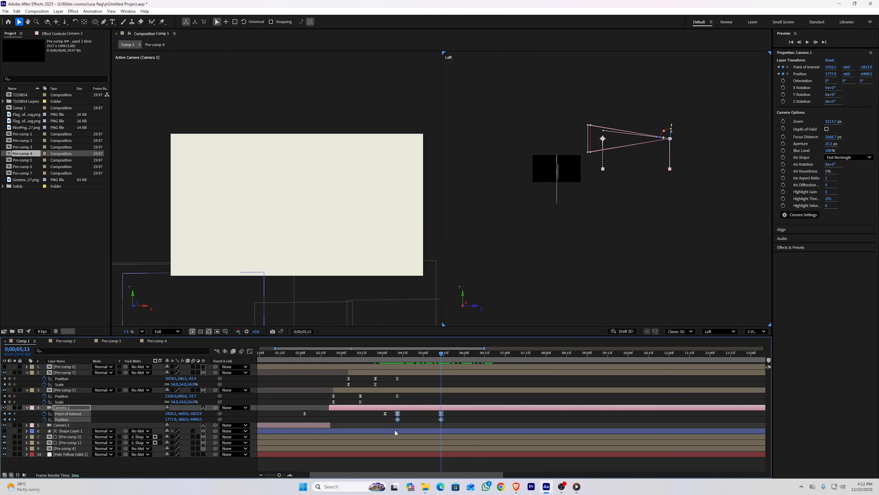
pyautogui.hotkey('ctrl', 'z')
pyautogui.hotkey('ctrl', 'z')
pyautogui.hotkey('ctrl', 'z')
pyautogui.hotkey('ctrl', 'z')
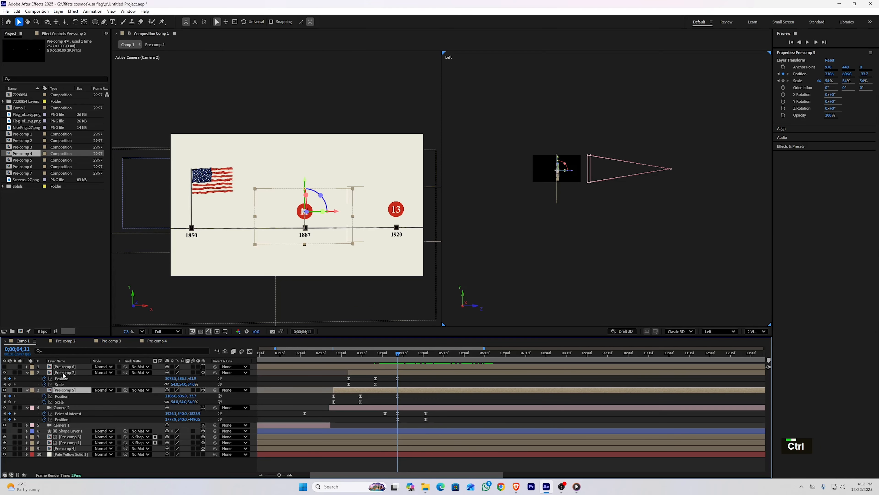
# - Raise Pre-comp 7 and Pre-comp 5 together at 0;00;05;01 so both badges sit inside the raised Camera 2 frame
pyautogui.keyDown('ctrl'); pyautogui.click(63, 373); pyautogui.keyUp('ctrl')
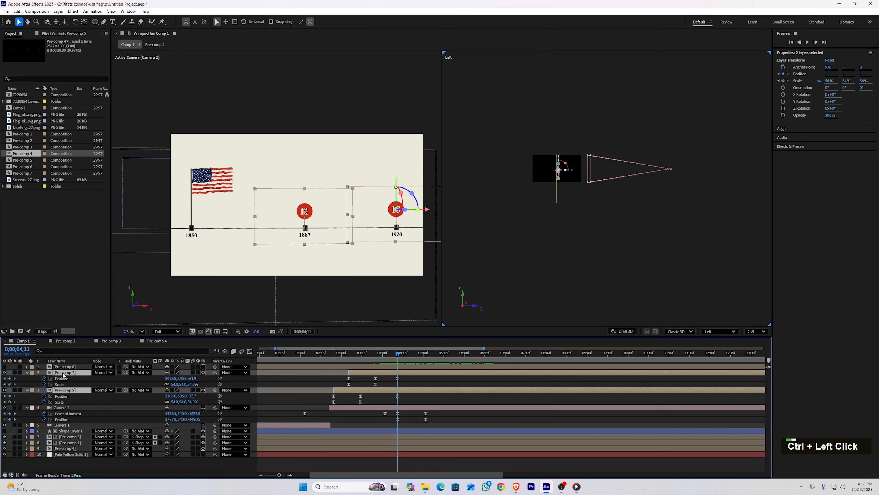
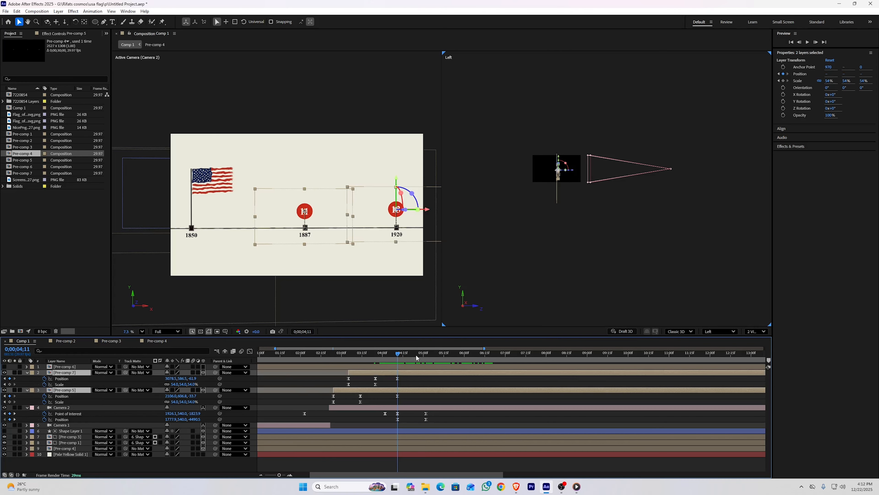
pyautogui.click(428, 354)
pyautogui.moveTo(429, 355); pyautogui.dragTo(427, 355)
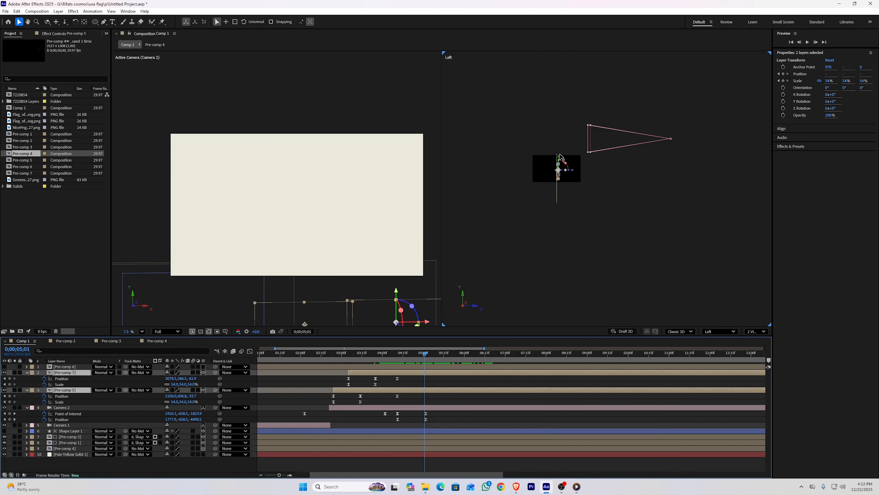
pyautogui.moveTo(560, 157); pyautogui.dragTo(561, 120)
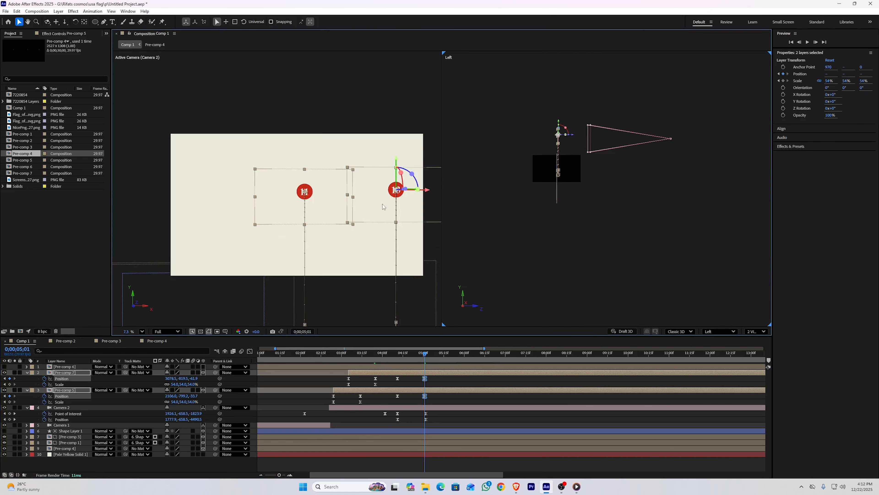
# - Shift the "11" badge toward the timeline's start at 0;00;05;01 and place the "13" badge directly beneath it
pyautogui.click(327, 208)
pyautogui.moveTo(327, 207); pyautogui.dragTo(294, 201)
pyautogui.click(360, 203)
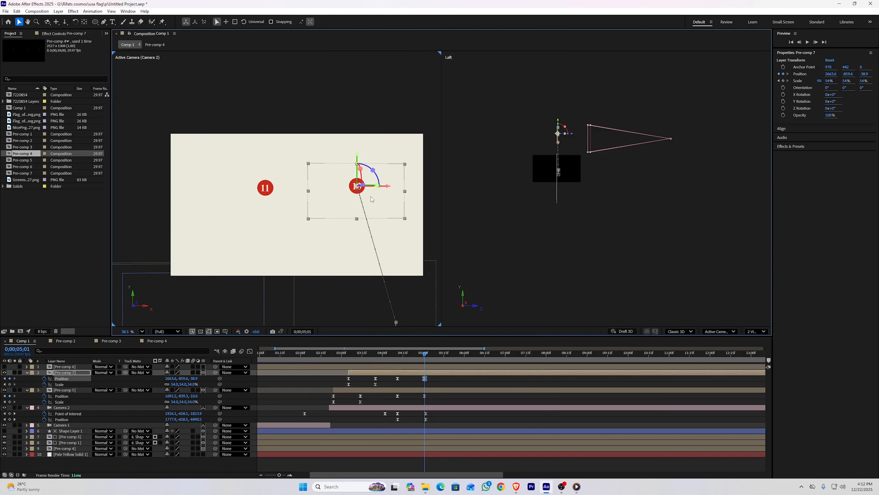
pyautogui.moveTo(382, 200); pyautogui.dragTo(290, 231)
pyautogui.click(413, 385)
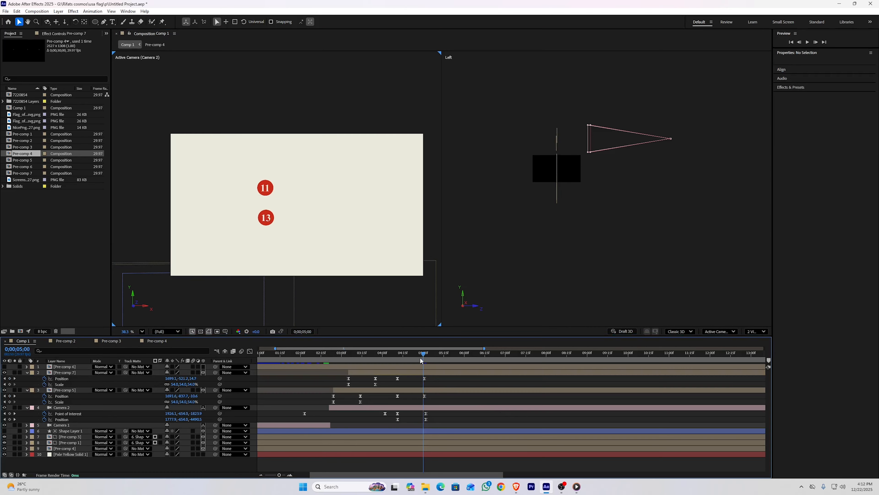
# - Preview the badges' upward move with the camera from 0;00;04;01
pyautogui.moveTo(425, 353); pyautogui.dragTo(384, 353)
pyautogui.press('space')
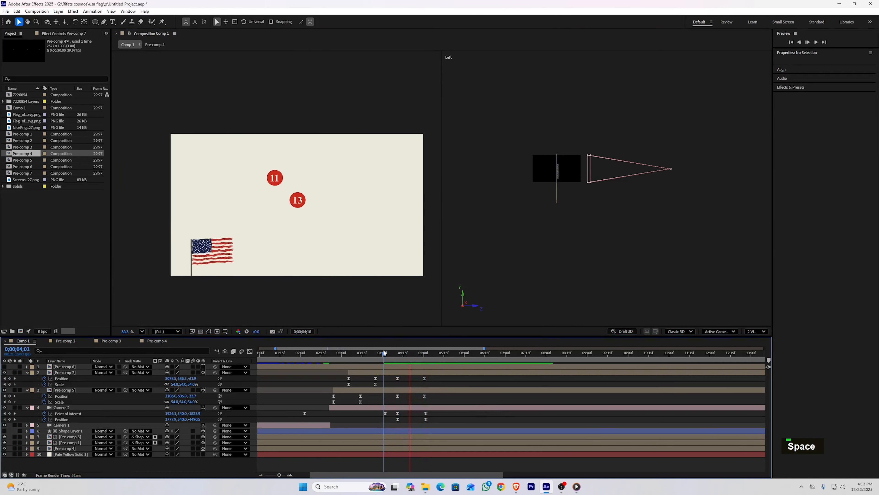
pyautogui.press('space')
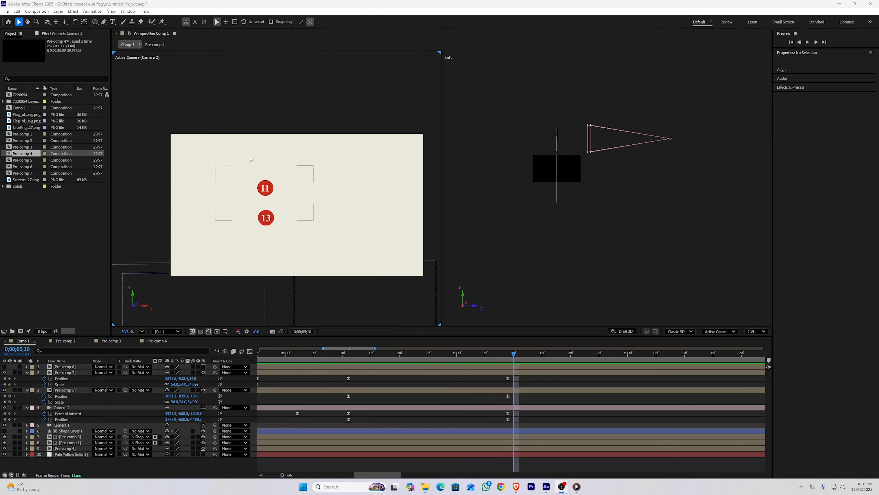
# - Add text boxes reading "Down in a simple and practical way" beside the "11" badge and "You'll be able to recreate" beside the "13" badge
pyautogui.click(113, 22)
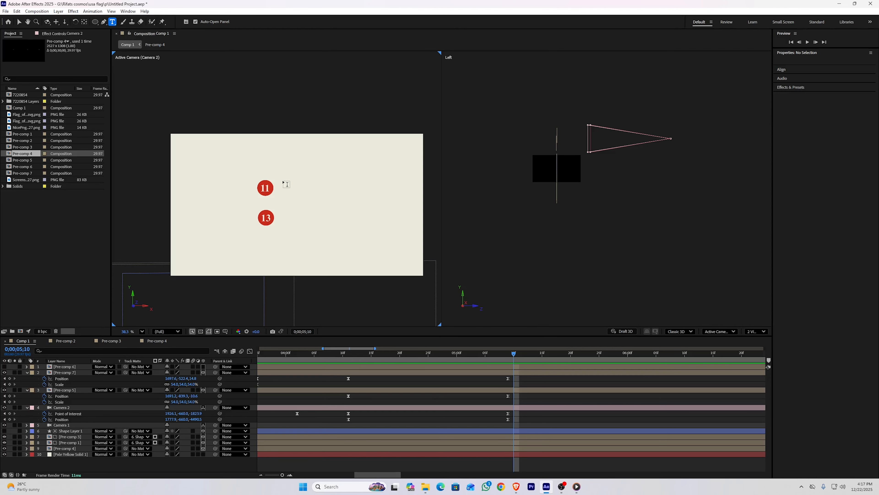
pyautogui.moveTo(282, 181); pyautogui.dragTo(367, 196)
pyautogui.write('down in a simple and practical way')
pyautogui.moveTo(772, 136); pyautogui.dragTo(748, 135)
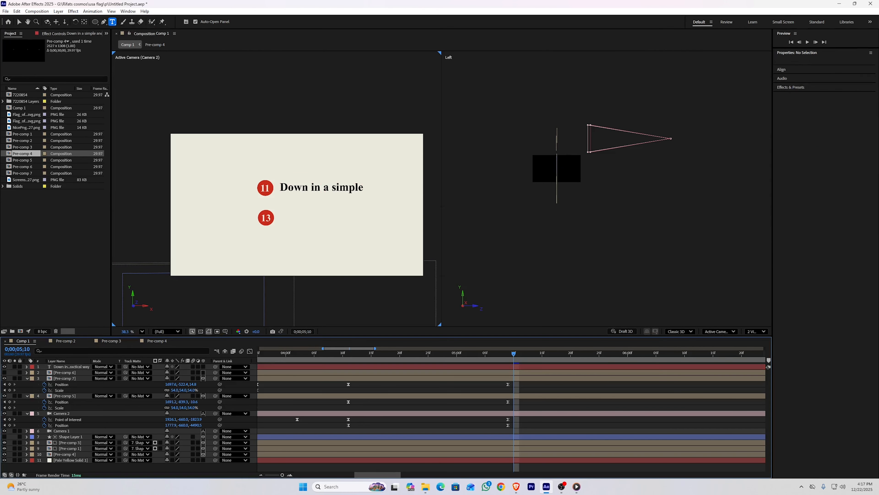
pyautogui.moveTo(284, 211); pyautogui.dragTo(367, 227)
pyautogui.write('you’ll be able to recreate')
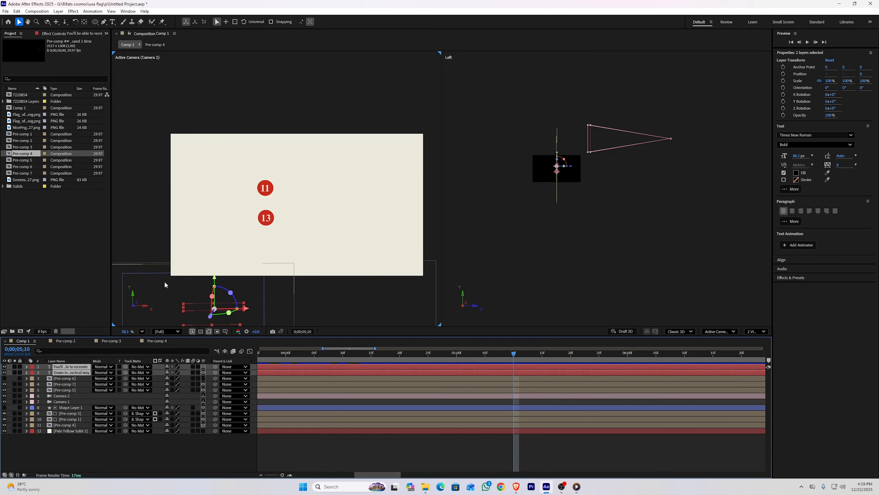
# - Move the two 3D text layers back into the camera frame and line each up beside its badge
pyautogui.scroll(-3, 222, 243)
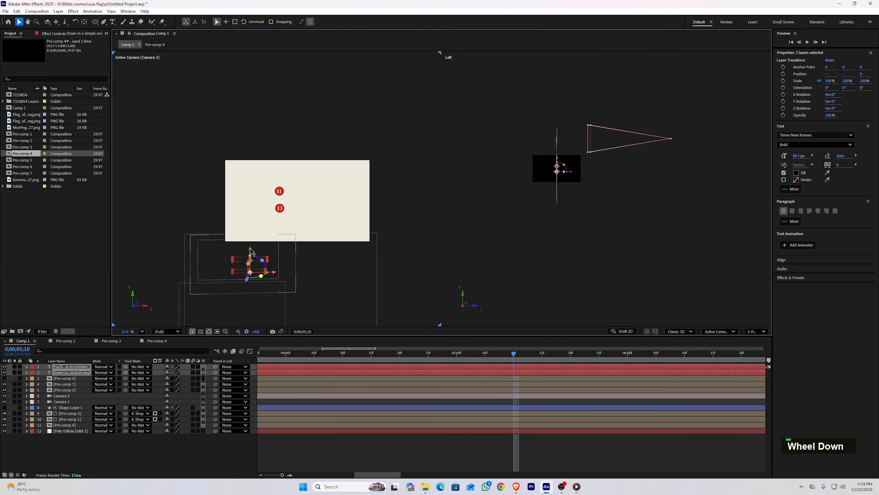
pyautogui.moveTo(250, 250); pyautogui.dragTo(346, 213)
pyautogui.scroll(3, 279, 220)
pyautogui.click(280, 190)
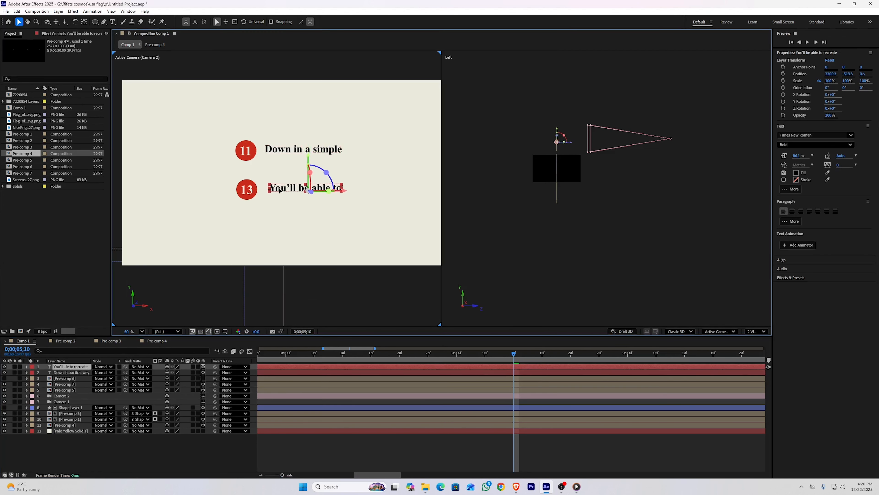
pyautogui.moveTo(280, 190); pyautogui.dragTo(277, 190)
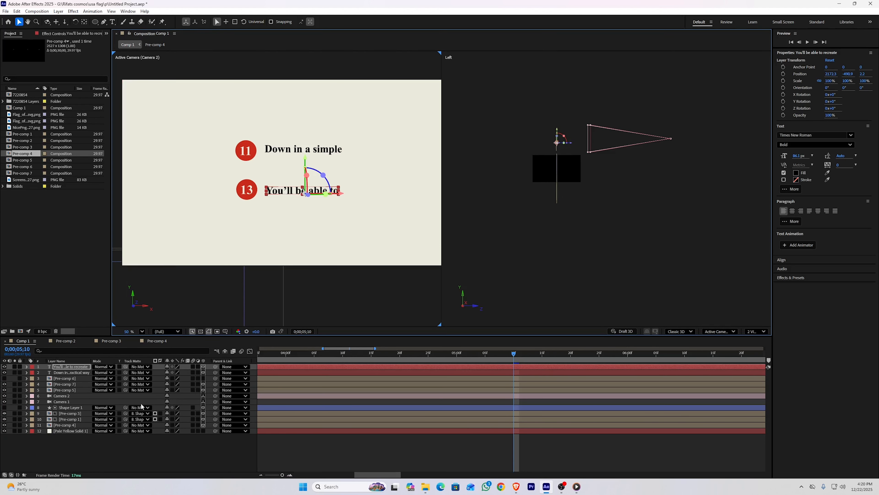
# - Parent the "Down in a simple" text to Pre-comp 5 and the "You'll be able to" text to Pre-comp 7
pyautogui.click(245, 198)
pyautogui.click(246, 151)
pyautogui.moveTo(215, 372); pyautogui.dragTo(72, 391)
# - Apply the Typewriter preset to the "Down in a simple" text at 0;00;05;06 and trim the layer to start there
pyautogui.write('ty')
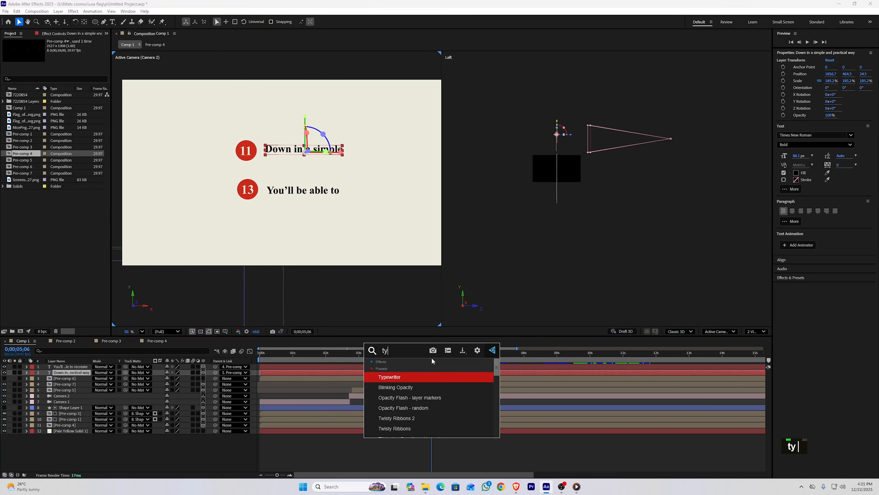
pyautogui.press('Return')
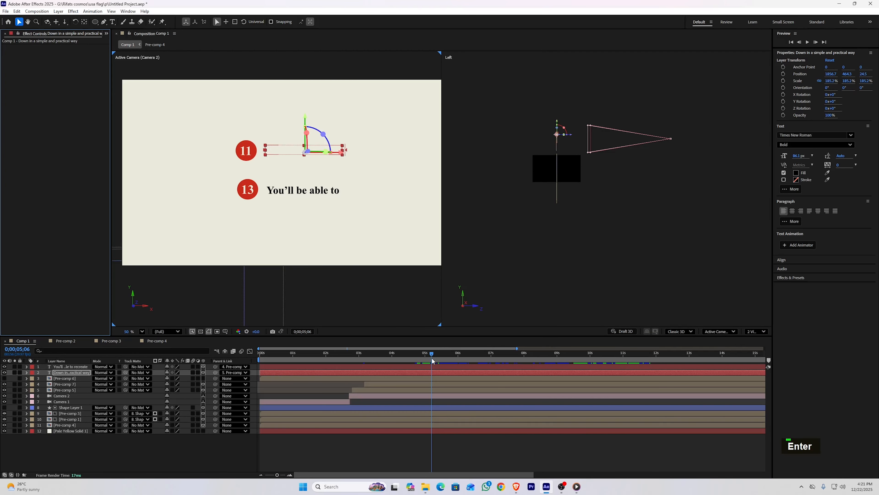
pyautogui.hotkey('alt', '[')
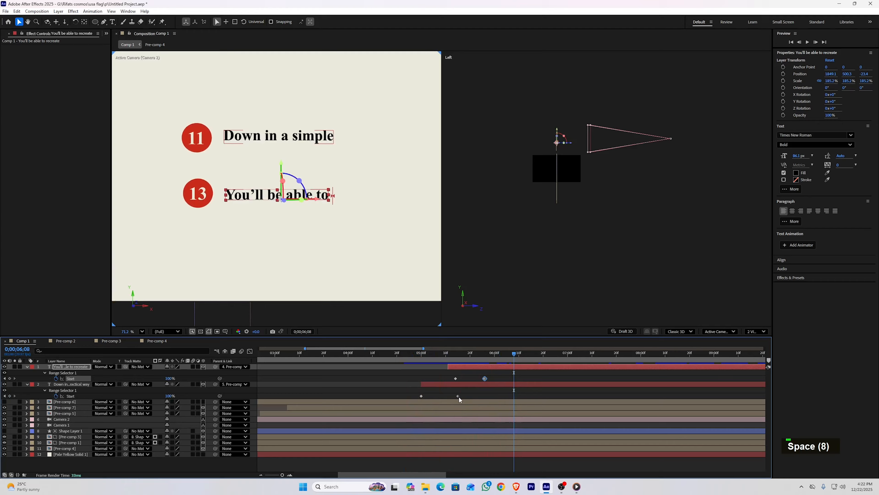
# - Move the "Down in a simple" text's final Range Selector keyframe slightly earlier and preview the typing from 0;00;04;23
pyautogui.click(455, 395)
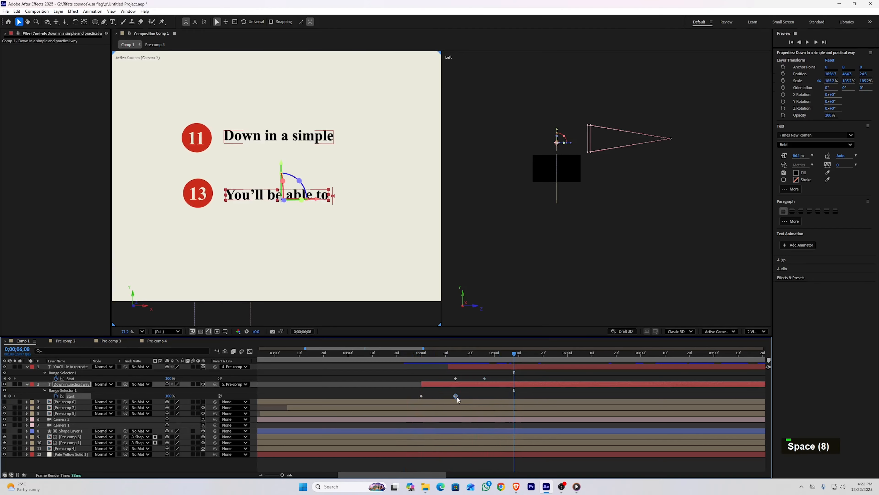
pyautogui.moveTo(506, 356); pyautogui.dragTo(405, 353)
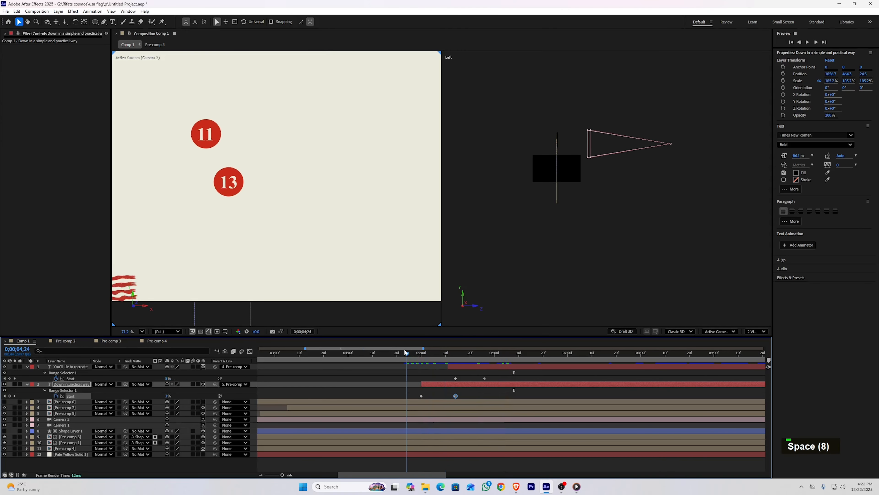
pyautogui.press('space')
pyautogui.press('space')
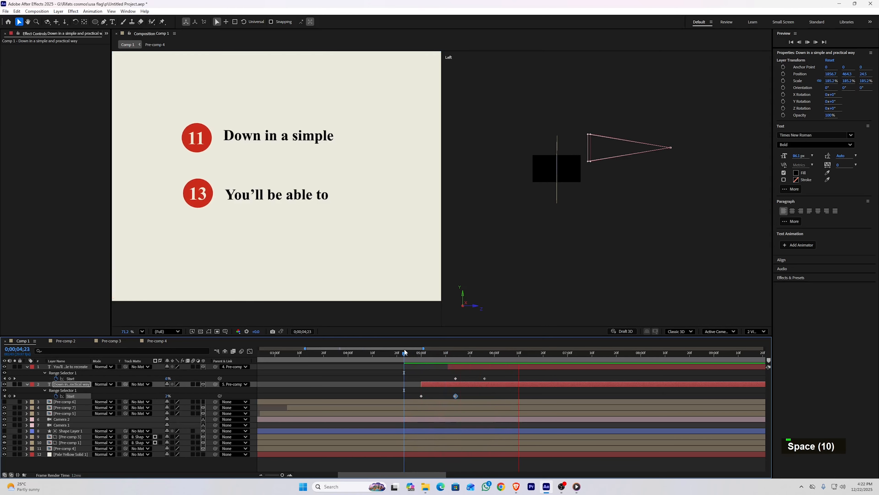
# - Reveal the position keyframes of Pre-comp 5 and Pre-comp 7, and move Pre-comp 7 (badge 13) lower in the frame at 0;00;06;24
pyautogui.scroll(-1, 326, 245)
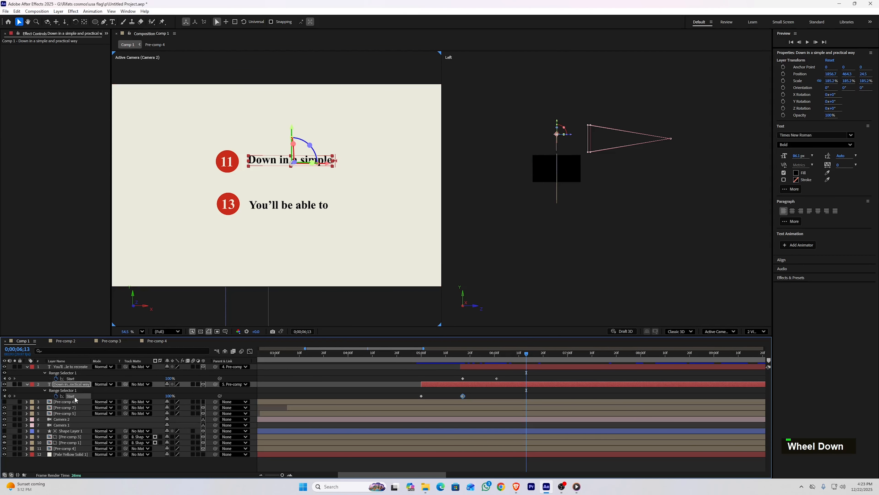
pyautogui.click(73, 406)
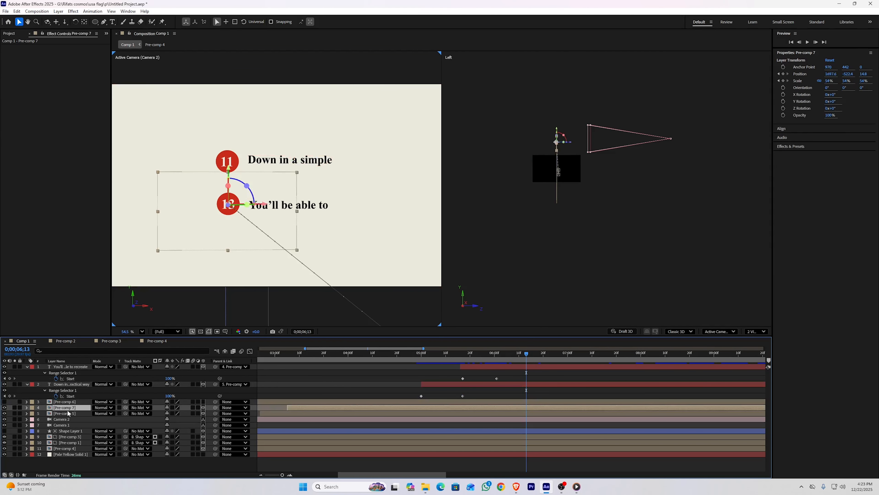
pyautogui.keyDown('ctrl'); pyautogui.click(68, 411); pyautogui.keyUp('ctrl')
pyautogui.keyDown('ctrl'); pyautogui.click(68, 412); pyautogui.keyUp('ctrl')
pyautogui.keyDown('ctrl'); pyautogui.click(68, 408); pyautogui.keyUp('ctrl')
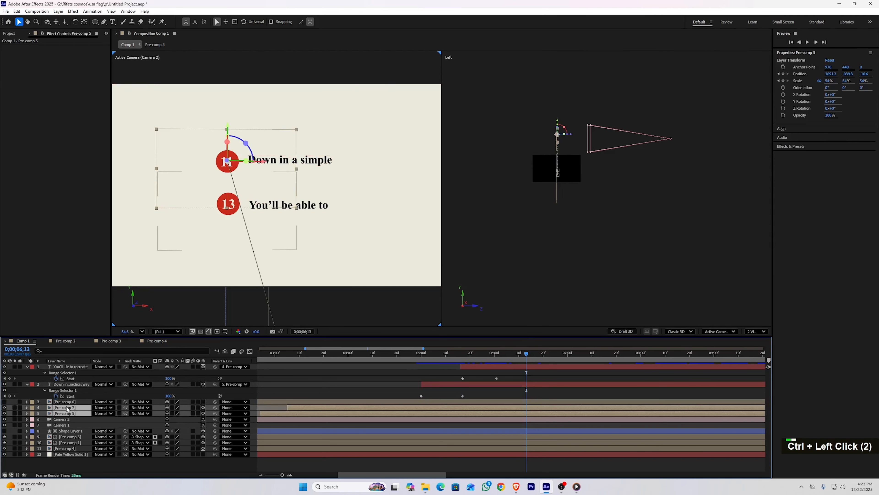
pyautogui.press('p')
pyautogui.click(234, 164)
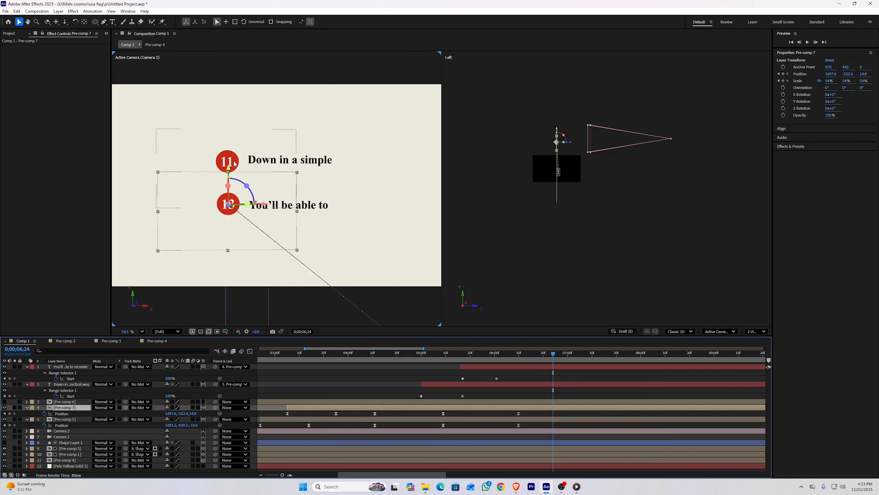
pyautogui.moveTo(229, 170); pyautogui.dragTo(228, 194)
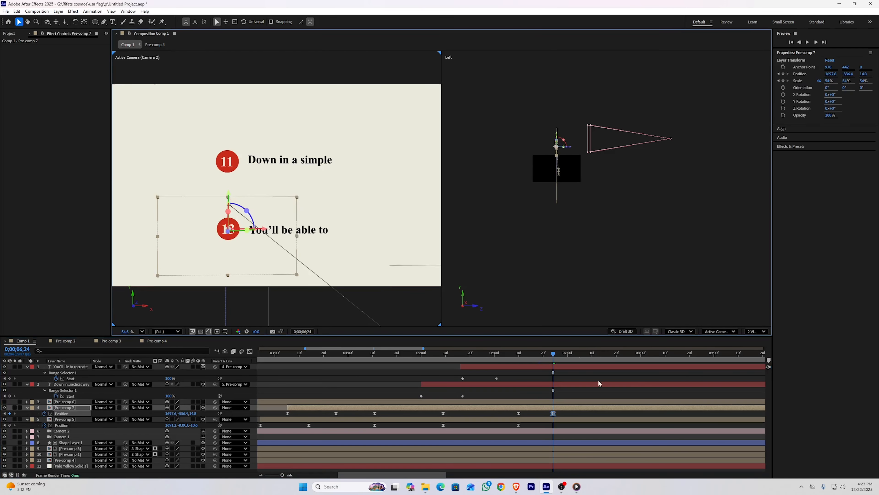
# - Nudge Pre-comp 5 (badge 11) upward at 0;00;06;24 to widen the gap above badge 13
pyautogui.click(553, 419)
pyautogui.hotkey('shift', 'Up')
pyautogui.hotkey('shift', 'Up')
pyautogui.hotkey('shift', 'Up')
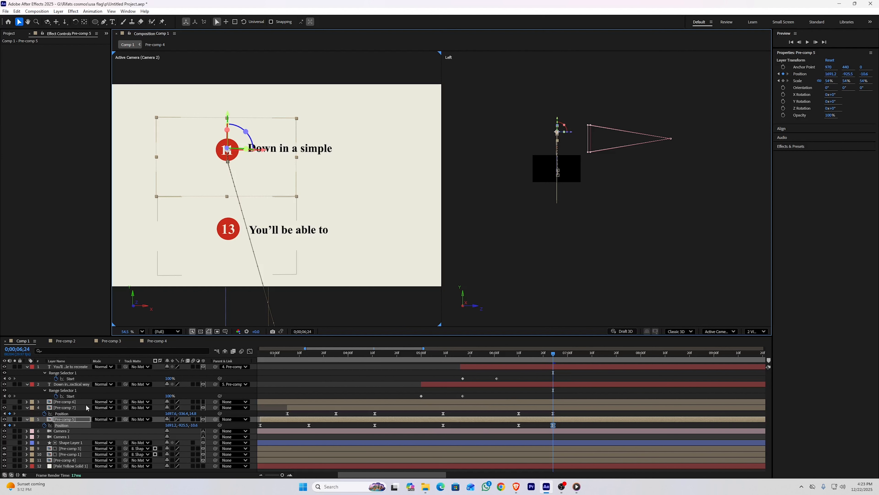
# - Show Pre-comp 6, make it a 3D layer and place its badge 12 between badges 11 and 13
pyautogui.click(71, 402)
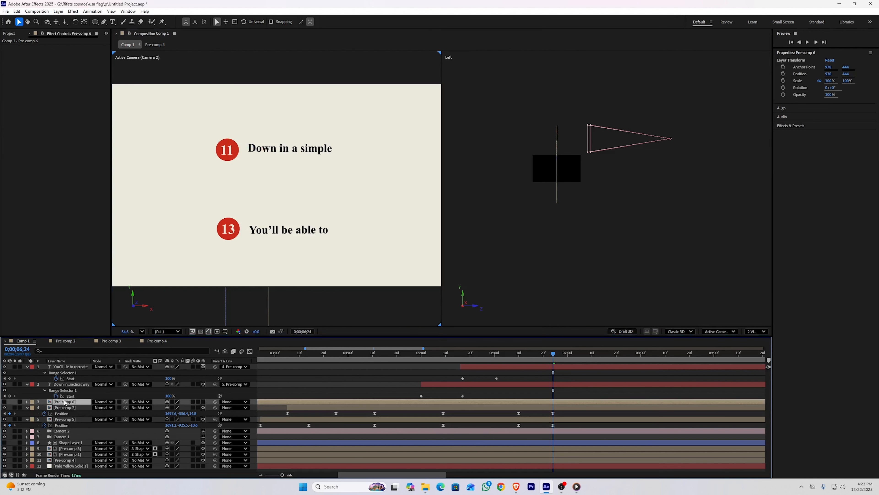
pyautogui.click(4, 401)
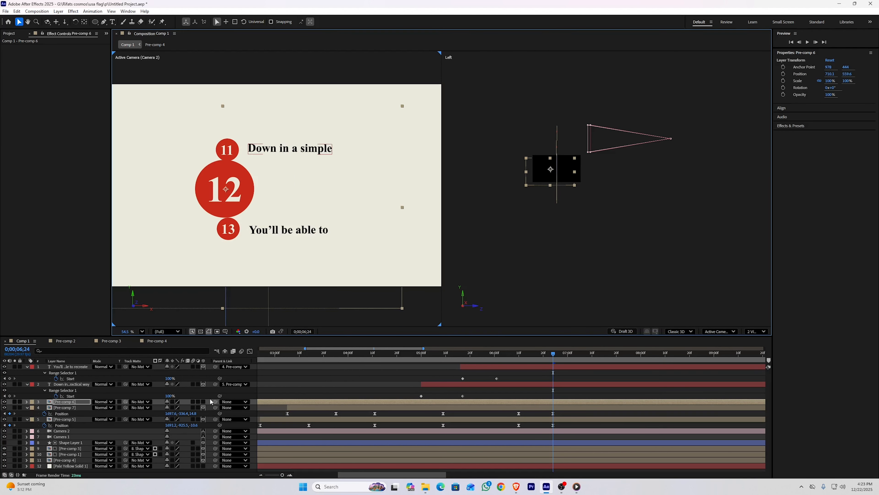
pyautogui.click(203, 402)
pyautogui.scroll(-2, 171, 202)
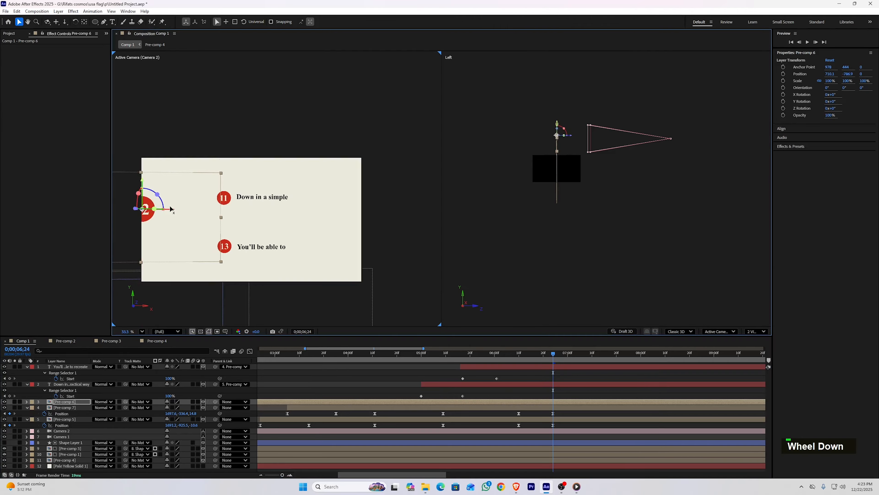
pyautogui.moveTo(172, 209); pyautogui.dragTo(228, 208)
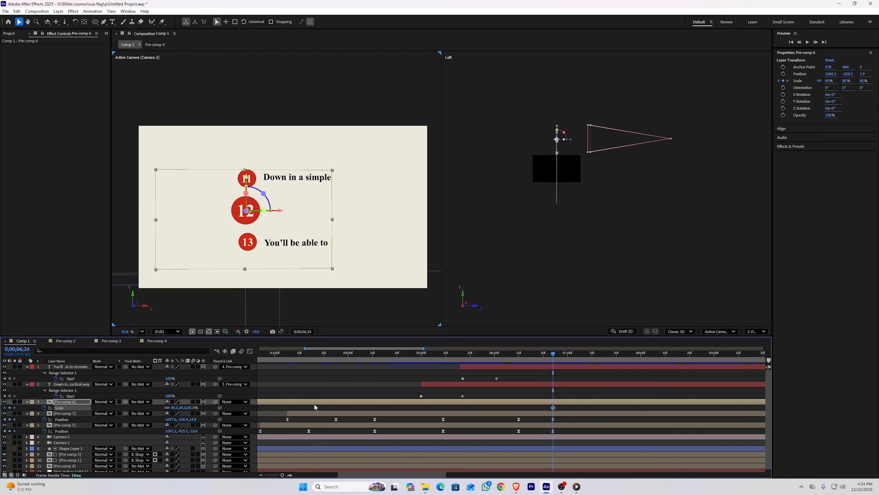
# - Set Pre-comp 6's scale to 0% at 0;00;06;10 and trim the layer to start there
pyautogui.moveTo(550, 359); pyautogui.dragTo(518, 360)
pyautogui.click(191, 407)
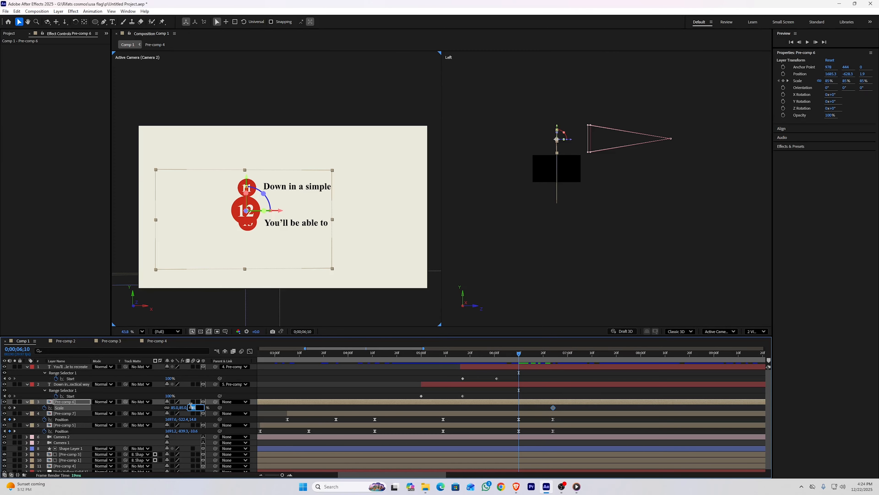
pyautogui.write('0')
pyautogui.press('Return')
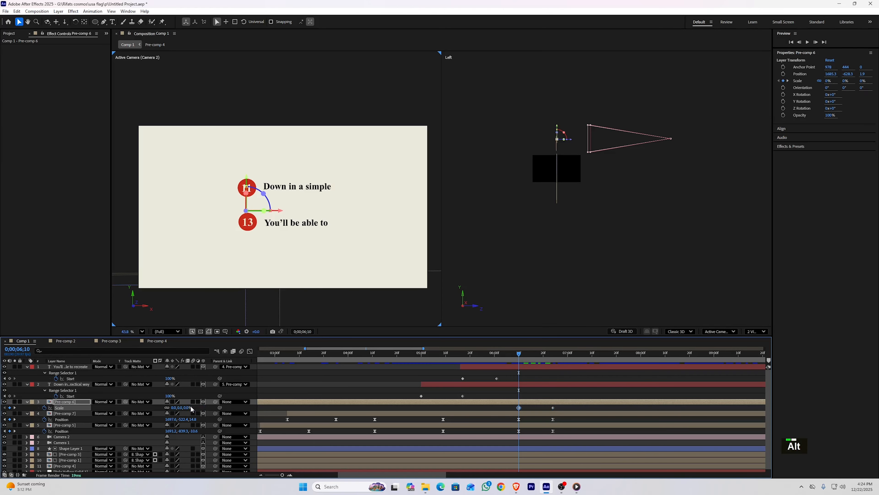
pyautogui.hotkey('alt', '[')
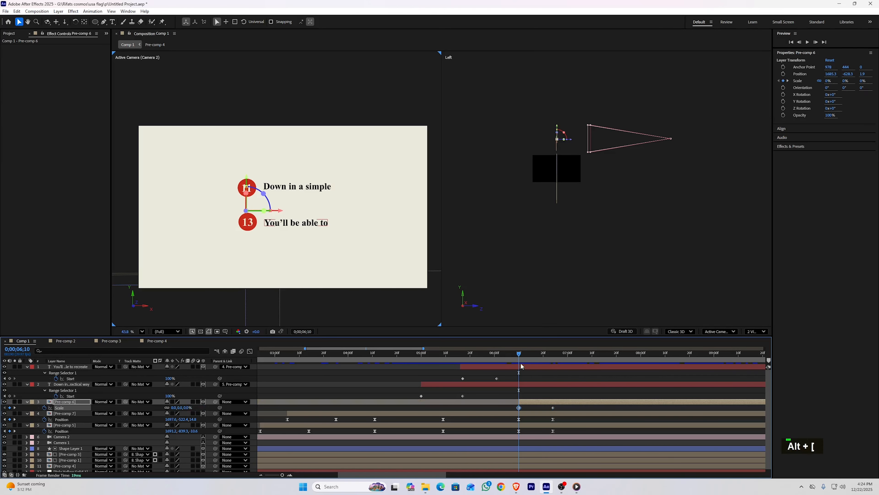
# - Apply Easy Ease to Pre-comp 6's scale keyframes and preview badge 12 growing in
pyautogui.click(526, 354)
pyautogui.press('space')
pyautogui.press('space')
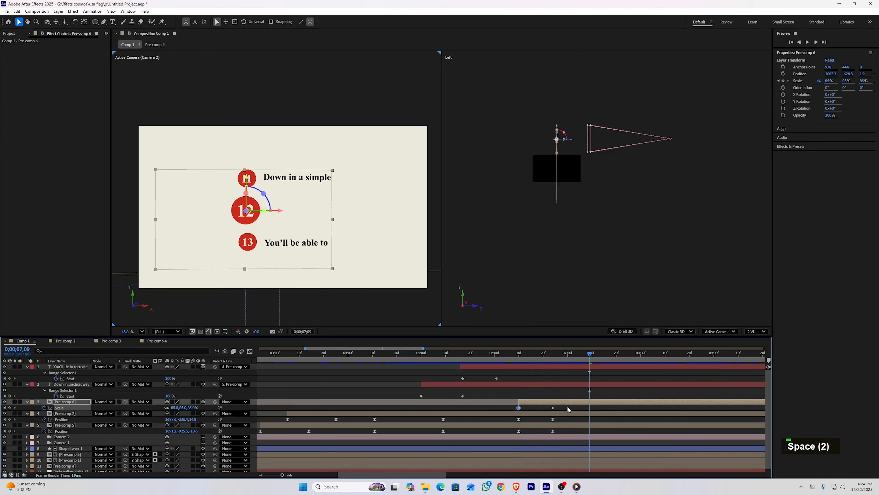
pyautogui.press('F9')
pyautogui.press('space')
pyautogui.press('space')
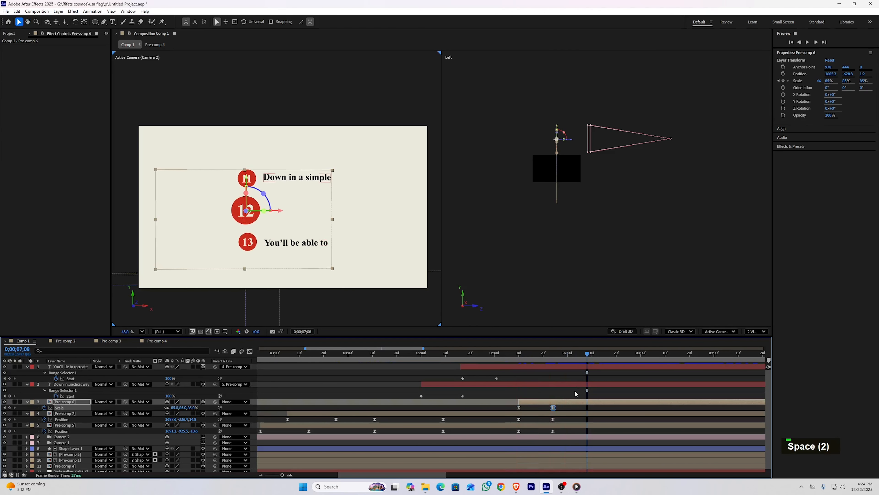
# - Add a 76% scale keyframe to Pre-comp 6 at 0;00;06;28, with the peak keyframe earlier, and preview the pop-in
pyautogui.click(567, 405)
pyautogui.moveTo(588, 361); pyautogui.dragTo(563, 361)
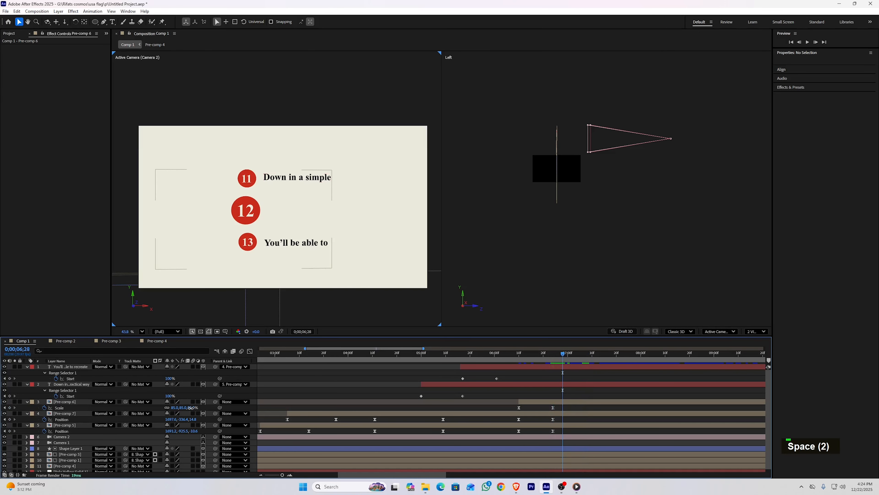
pyautogui.moveTo(192, 407); pyautogui.dragTo(188, 408)
pyautogui.moveTo(595, 353); pyautogui.dragTo(559, 360)
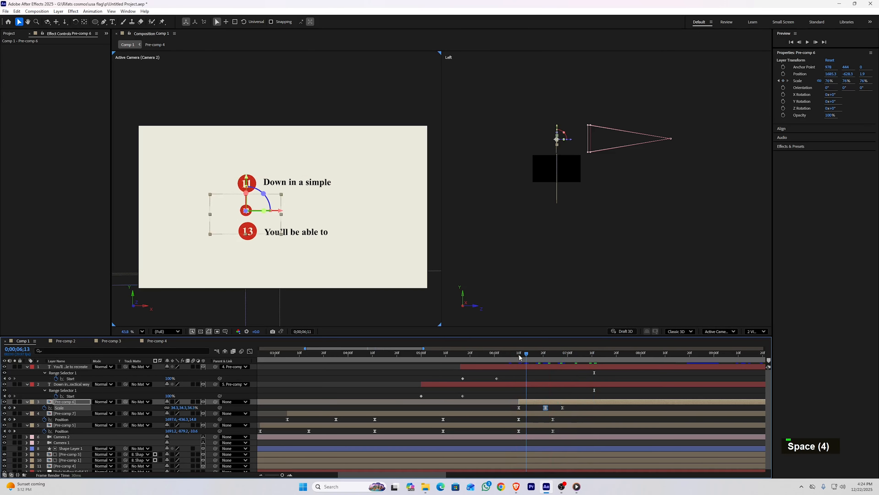
pyautogui.press('space')
pyautogui.press('space')
# - Add a text box beside badge 12 reading "Explaining concepts clearly"
pyautogui.hotkey('ctrl', 't')
pyautogui.moveTo(266, 199); pyautogui.dragTo(347, 221)
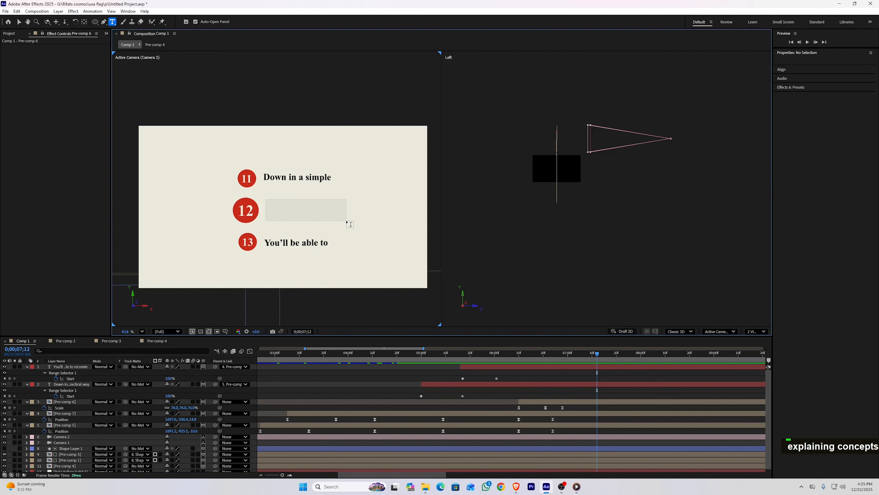
pyautogui.write('explaining concepts clearly')
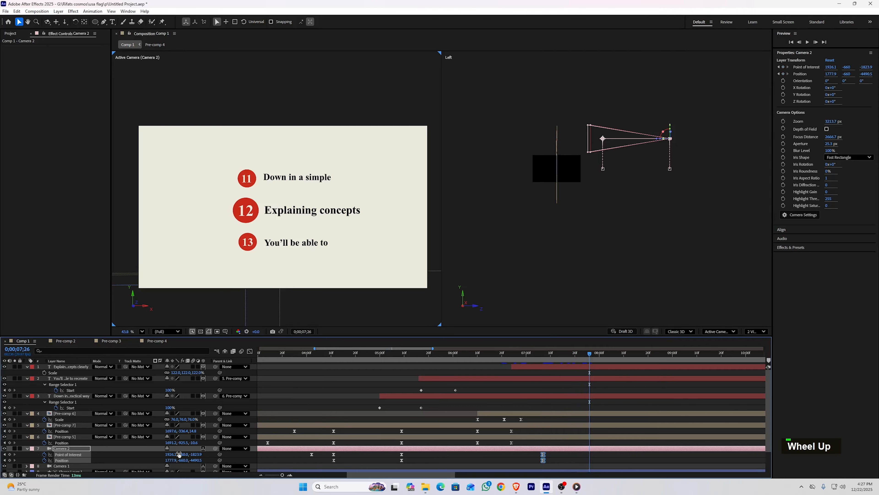
# - Keyframe Camera 2's Position at 0;00;07;26 with an X value of about 1108.9 to shift the list sideways
pyautogui.click(188, 467)
pyautogui.moveTo(169, 460); pyautogui.dragTo(131, 460)
pyautogui.click(246, 391)
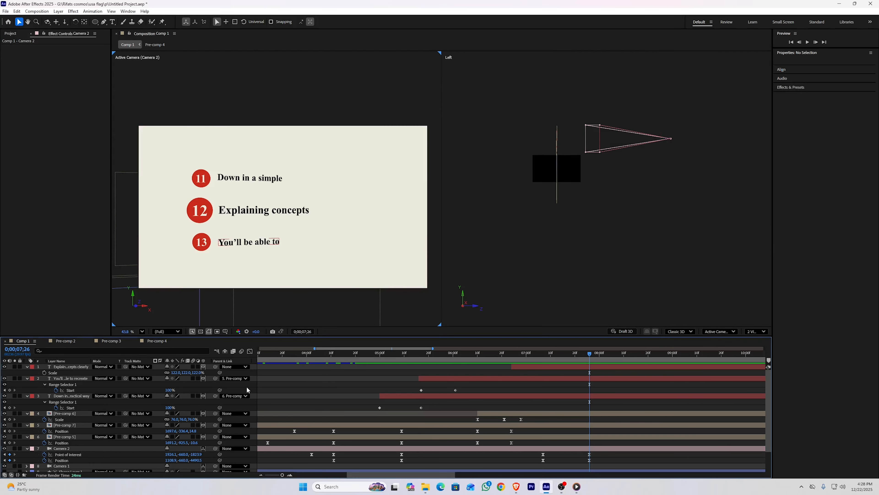
# - Draw a curved Pen path arching above the "Explaining concepts" text as an arrow shaft
pyautogui.press('g')
pyautogui.click(245, 204)
pyautogui.moveTo(298, 194); pyautogui.dragTo(342, 220)
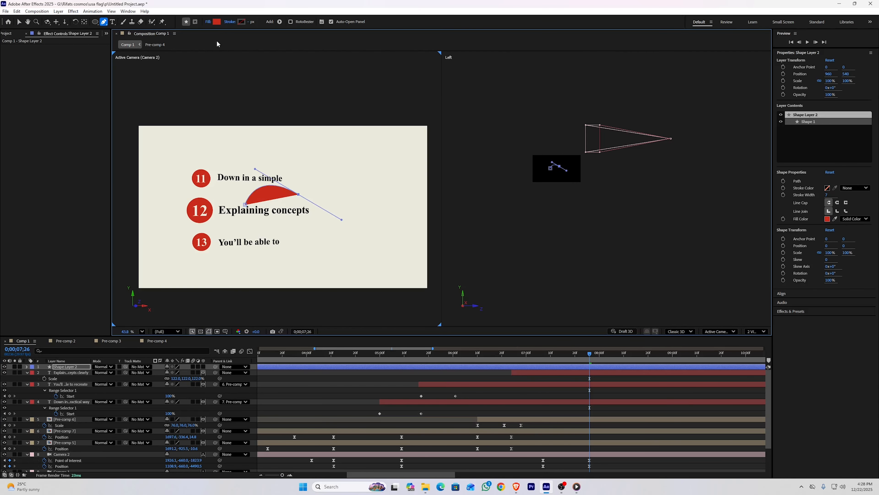
# - Give the curved path a red stroke and set its fill to None
pyautogui.click(241, 21)
pyautogui.hotkey('ctrl', 'v')
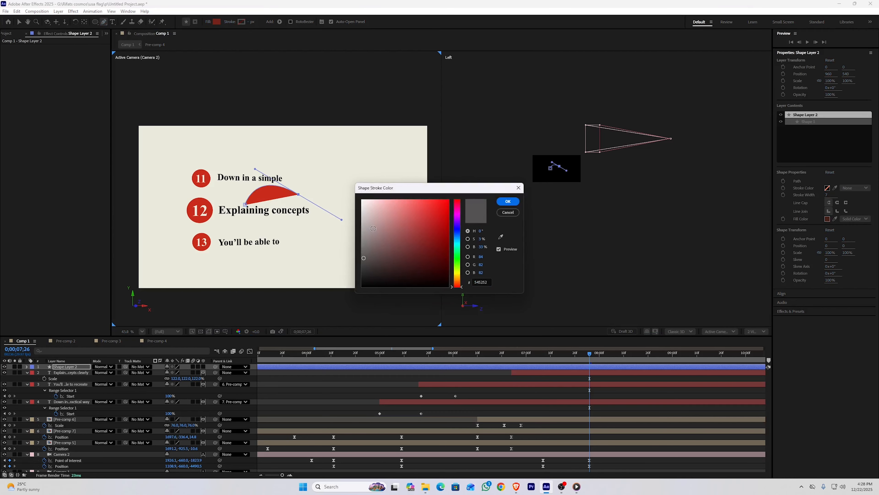
pyautogui.press('Return')
pyautogui.click(208, 22)
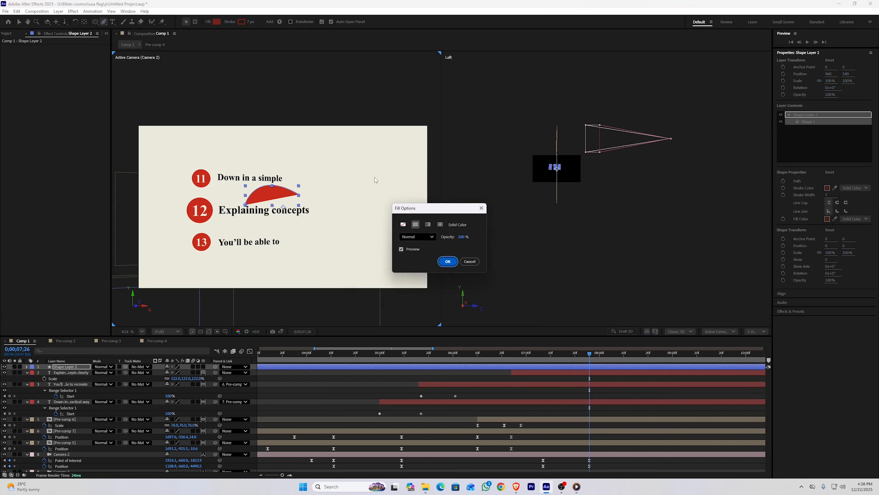
pyautogui.click(403, 224)
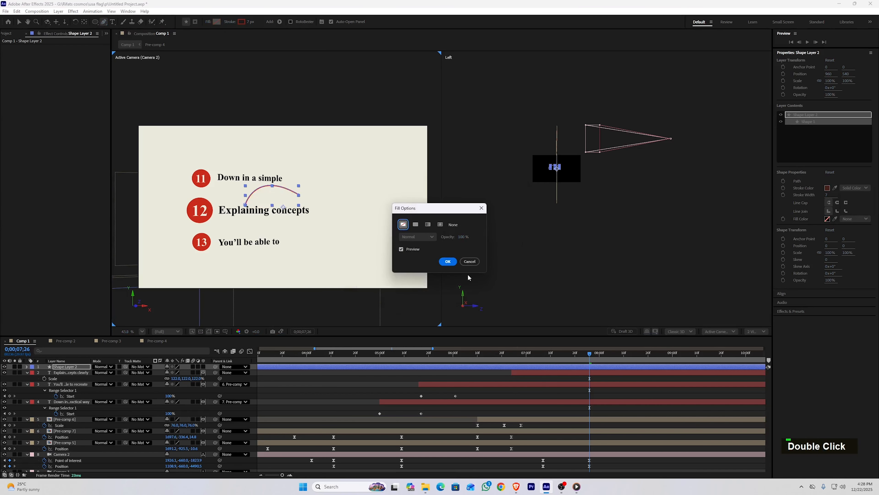
pyautogui.click(447, 261)
# - Extend the curved path with Pen points at its far end to form the arrowhead
pyautogui.scroll(3, 307, 196)
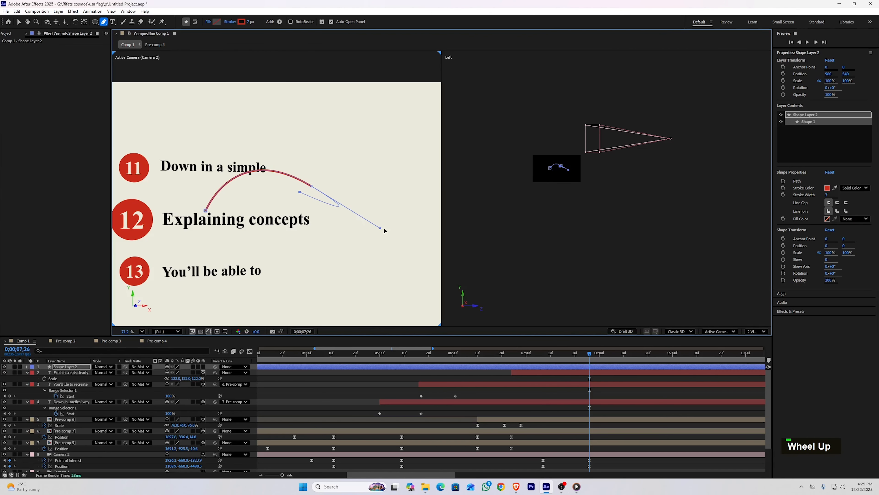
pyautogui.moveTo(300, 193); pyautogui.dragTo(319, 199)
pyautogui.click(318, 196)
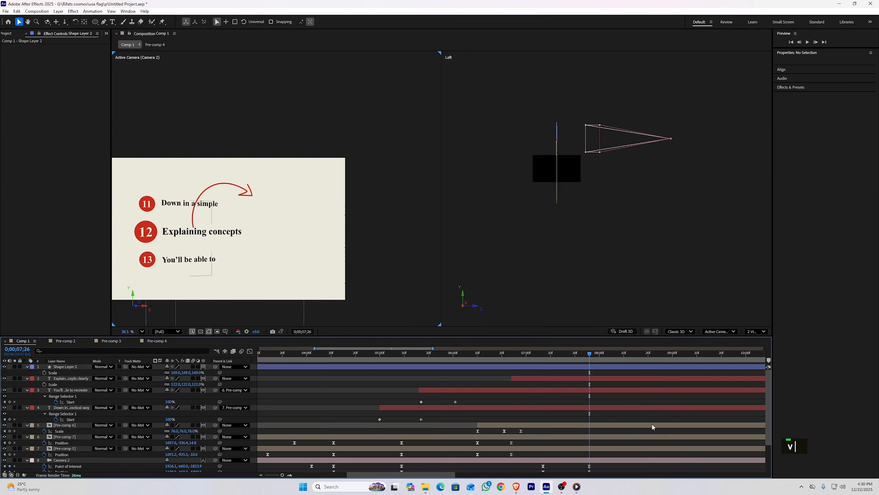
# - Add Trim Paths to the arrow's Shape Layer 2 and keyframe its End at 100% at 0;00;07;26
pyautogui.click(77, 366)
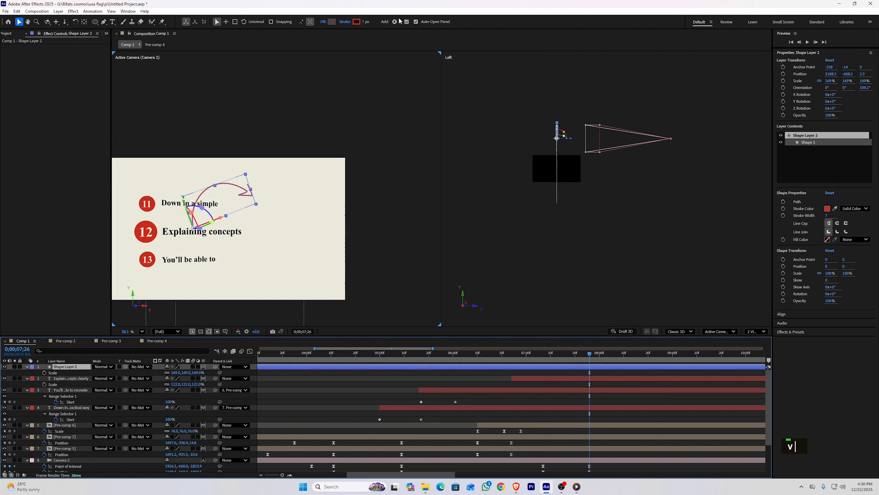
pyautogui.click(399, 21)
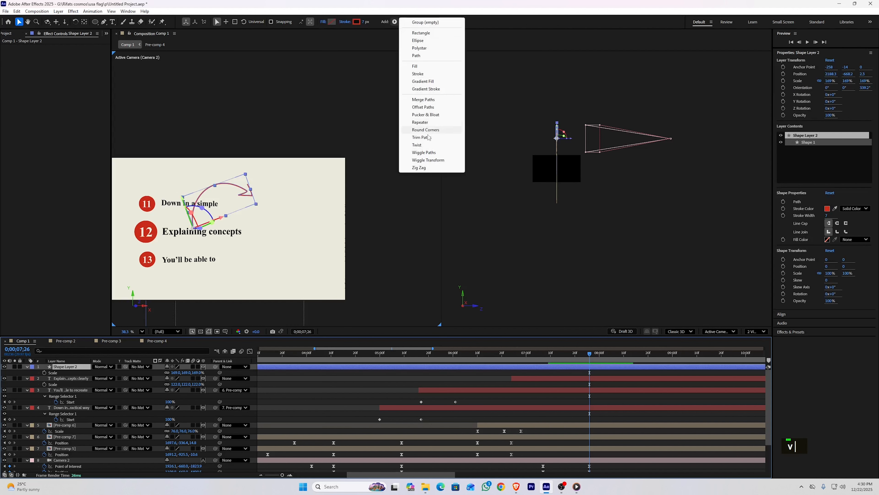
pyautogui.click(420, 137)
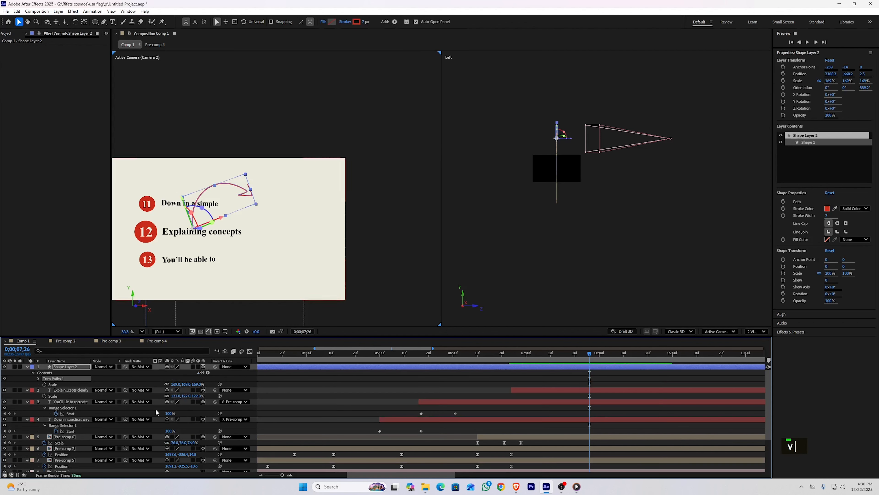
pyautogui.click(38, 379)
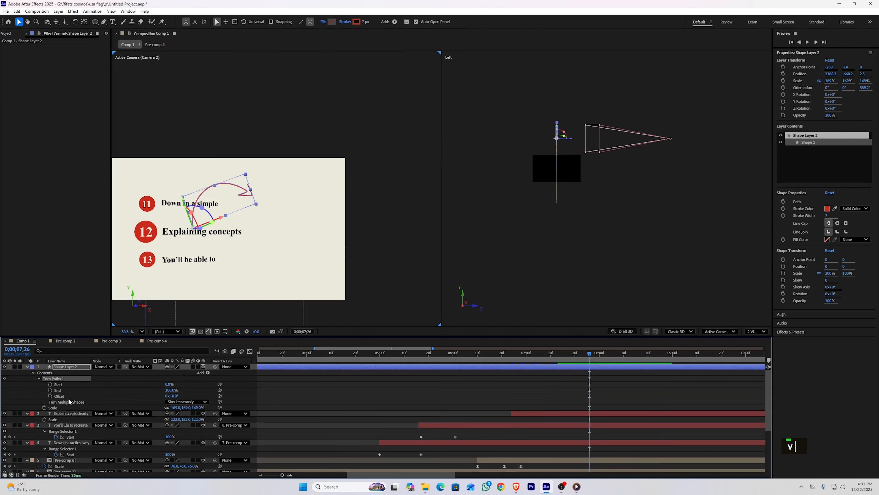
pyautogui.click(50, 390)
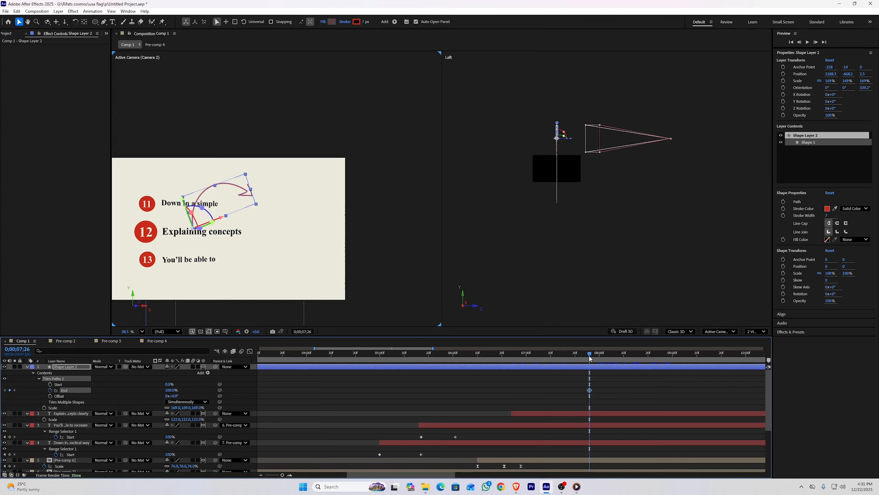
# - Set the arrow's Trim Paths End to 0% at 0;00;07;05, trim Shape Layer 2 to start there and show only its keyframed properties
pyautogui.click(538, 353)
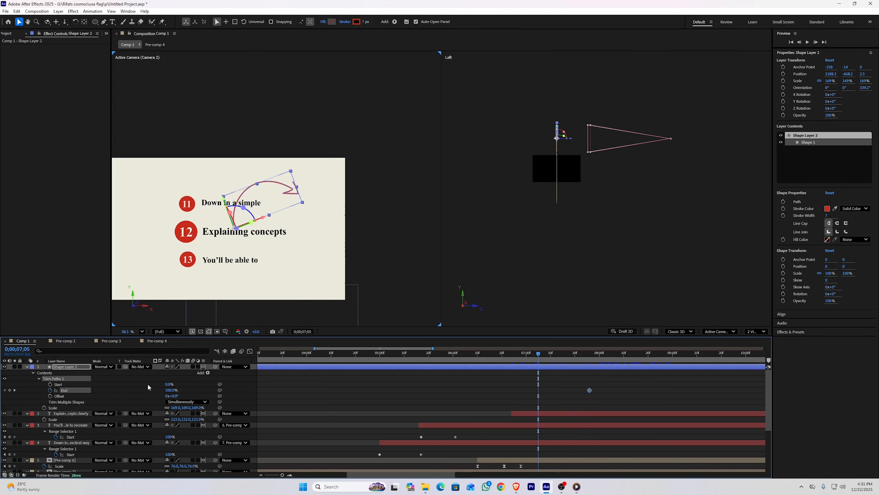
pyautogui.moveTo(170, 390); pyautogui.dragTo(129, 392)
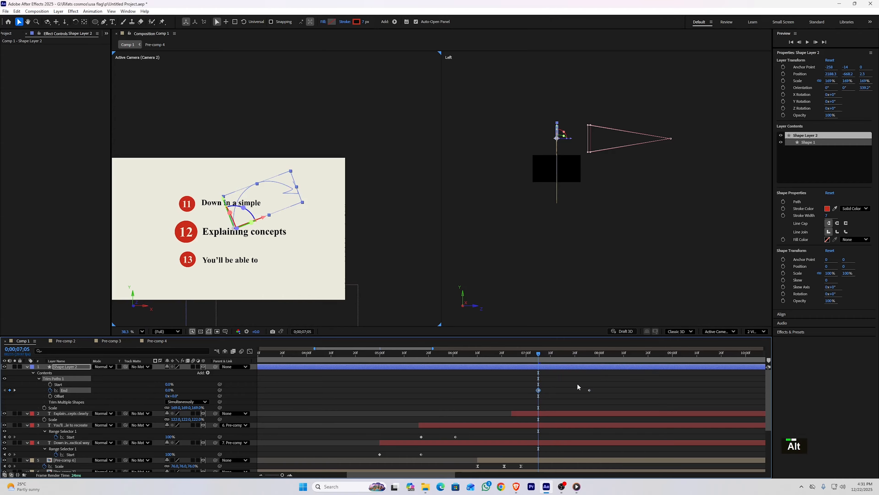
pyautogui.hotkey('alt', '[')
pyautogui.press('u')
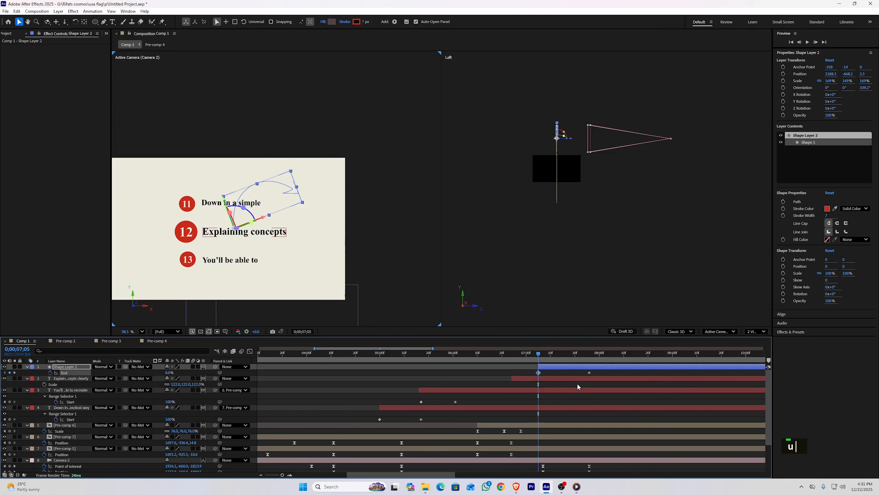
pyautogui.scroll(-2, 577, 383)
pyautogui.scroll(2, 577, 382)
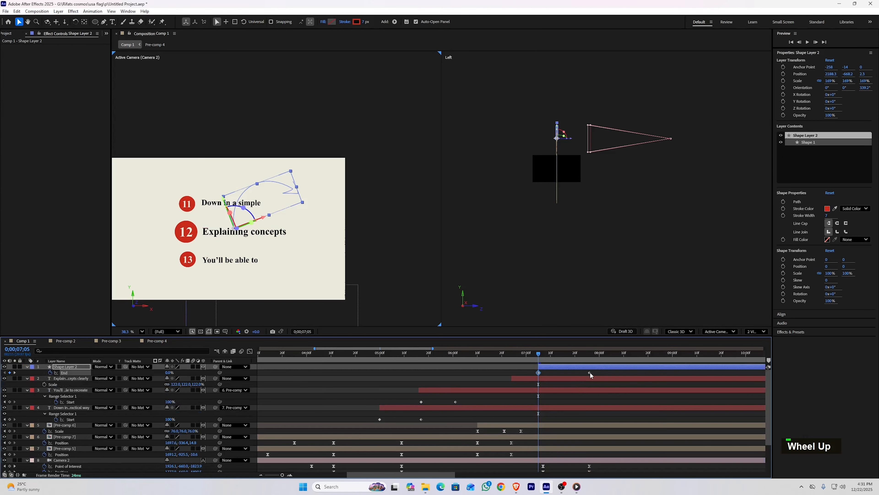
# - At 0;00;07;26, set Opacity to 70% on the rows 11 and 13 text layers and their badges, Pre-comp 5 and Pre-comp 7
pyautogui.press('space')
pyautogui.press('space')
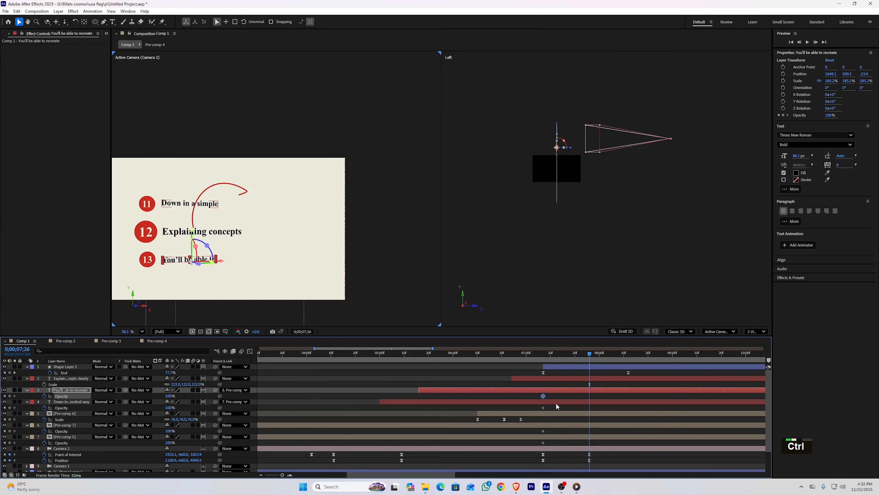
pyautogui.keyDown('ctrl'); pyautogui.click(555, 402); pyautogui.keyUp('ctrl')
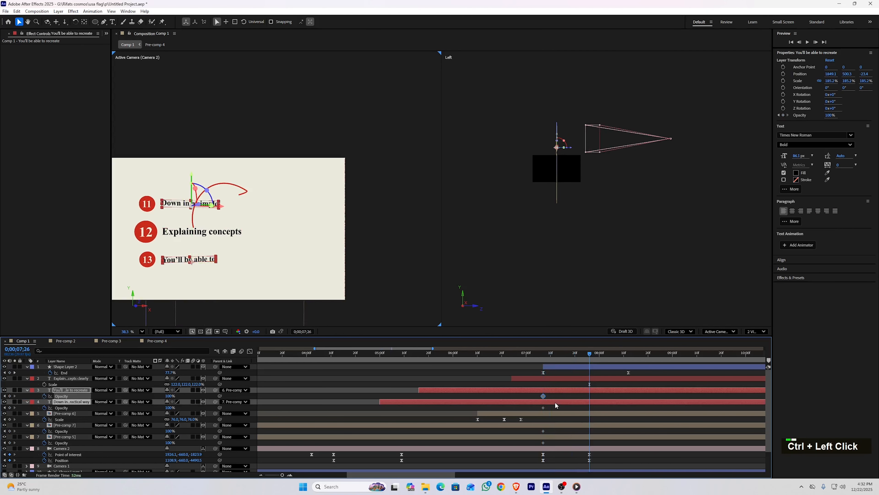
pyautogui.keyDown('ctrl'); pyautogui.click(553, 426); pyautogui.keyUp('ctrl')
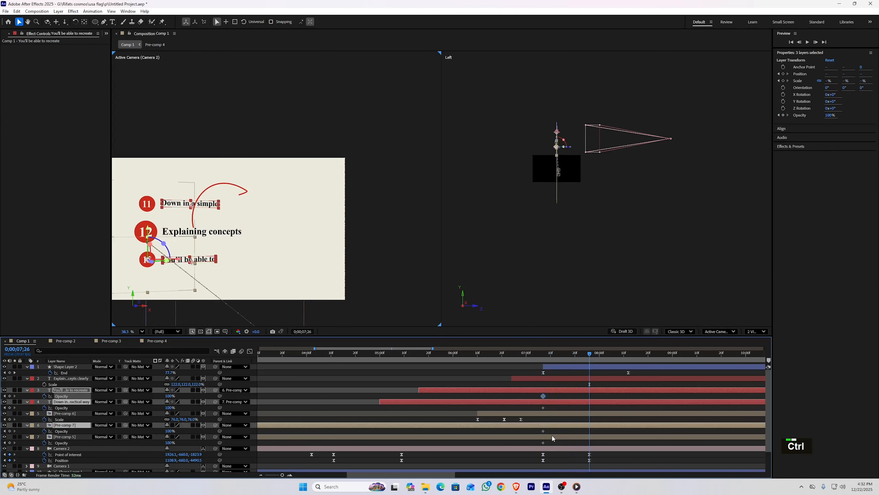
pyautogui.keyDown('ctrl'); pyautogui.click(547, 436); pyautogui.keyUp('ctrl')
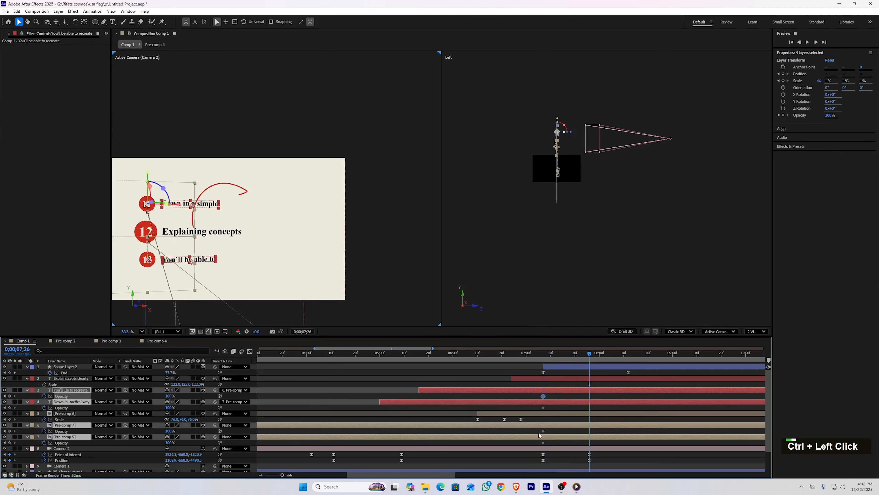
pyautogui.click(170, 442)
pyautogui.write('70')
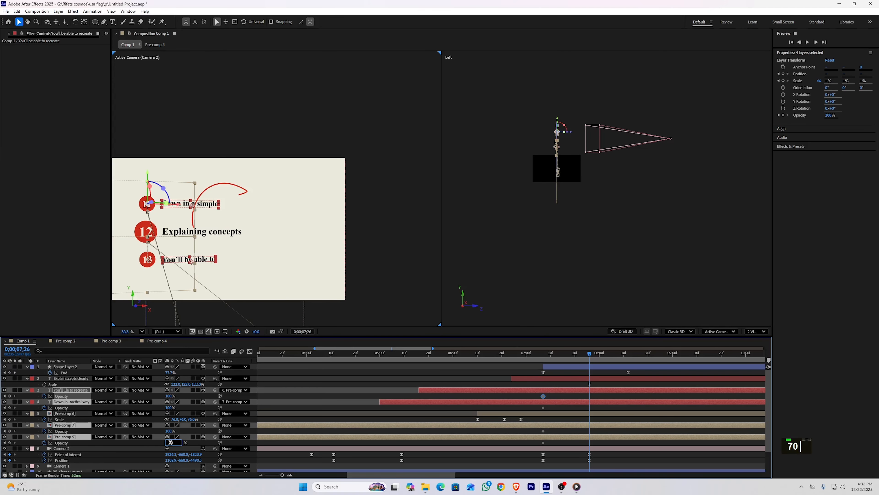
pyautogui.press('Return')
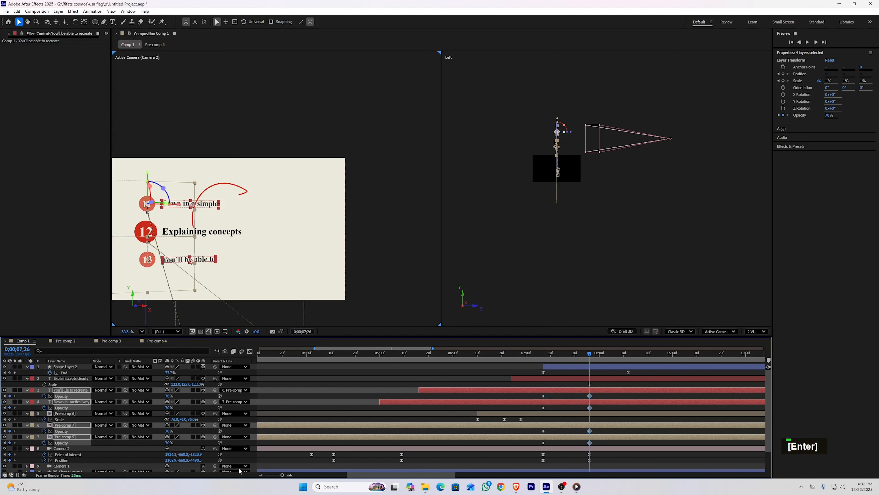
# - Move the current time to 0;00;08;14 and add the article image Screenshot 2025-12-22 102608.png to Comp 1
pyautogui.click(598, 397)
pyautogui.click(633, 353)
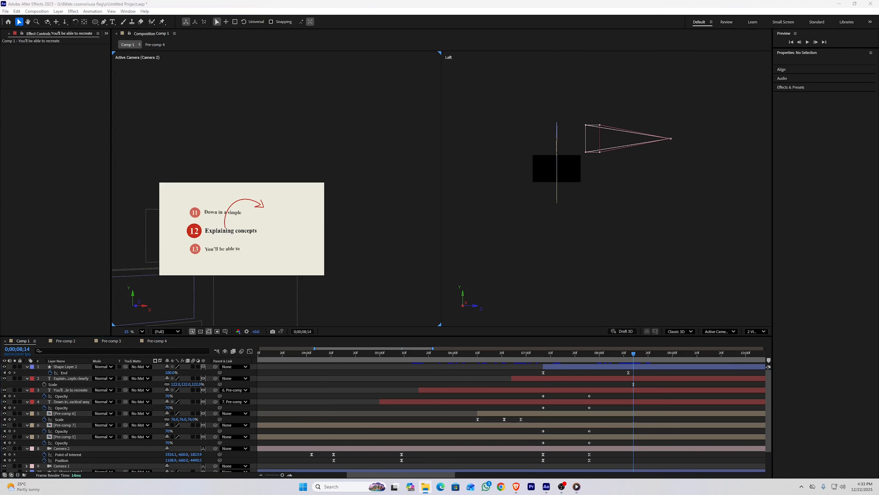
pyautogui.click(267, 258)
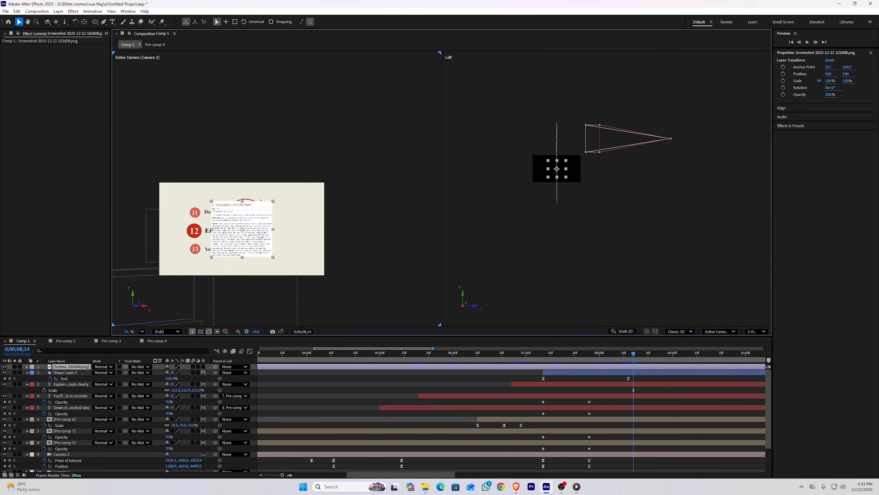
# - Draw rectangular masks isolating the "Voting rights in the United States" heading on one screenshot copy and the "Eligibility to vote" lines on the other
pyautogui.press('q')
pyautogui.press('q')
pyautogui.press('q')
pyautogui.moveTo(258, 130); pyautogui.dragTo(358, 143)
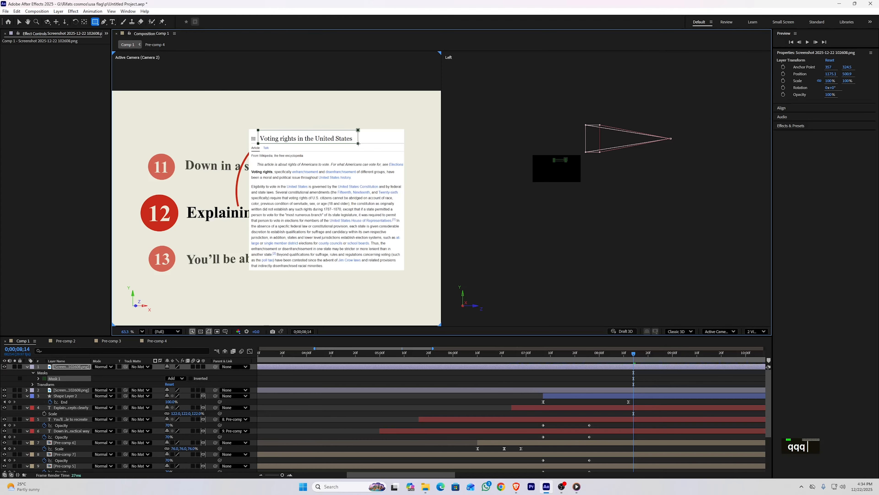
pyautogui.click(67, 390)
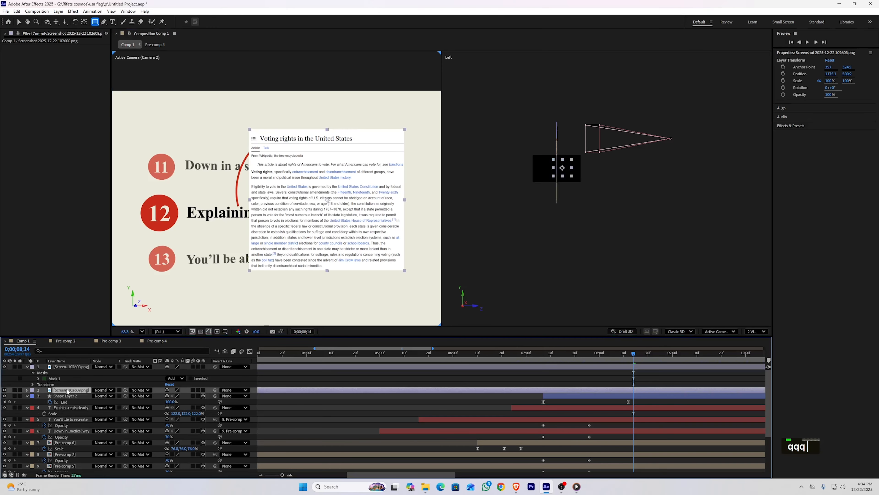
pyautogui.moveTo(251, 184)
pyautogui.mouseDown()
pyautogui.moveTo(280, 208)
pyautogui.moveTo(424, 218)
pyautogui.moveTo(407, 221)
pyautogui.mouseUp()
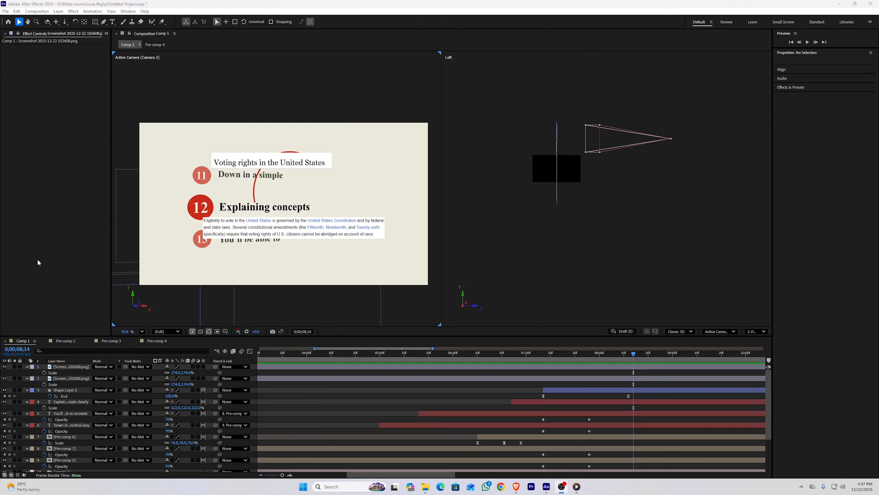
# - Pre-compose the two screenshot layers that form the "Eligibility to vote" paragraph clipping
pyautogui.click(60, 367)
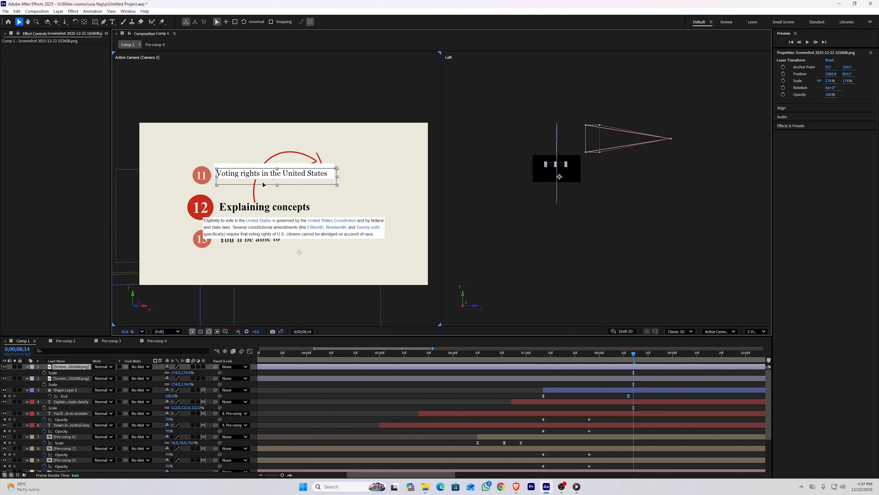
pyautogui.keyDown('ctrl'); pyautogui.click(84, 378); pyautogui.keyUp('ctrl')
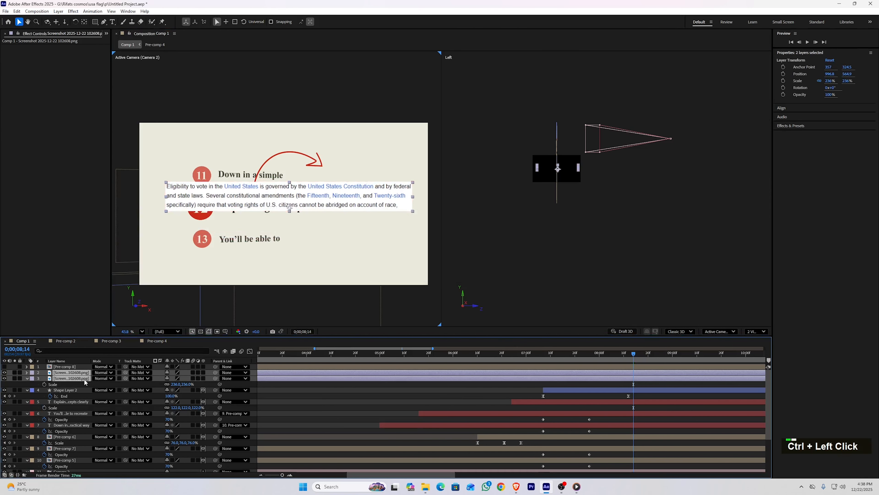
pyautogui.hotkey('ctrl', 'shift', 'c')
pyautogui.press('Return')
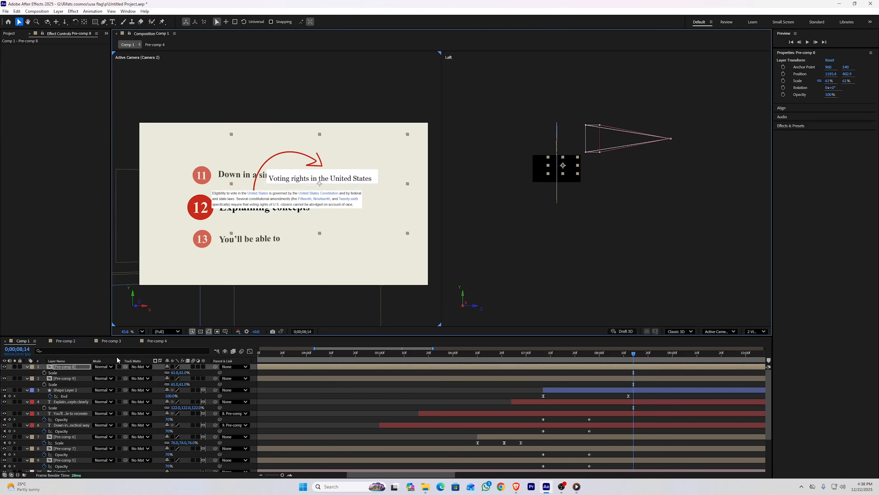
# - Apply the CC Page Turn effect to Pre-comp 8
pyautogui.hotkey('ctrl', 'space')
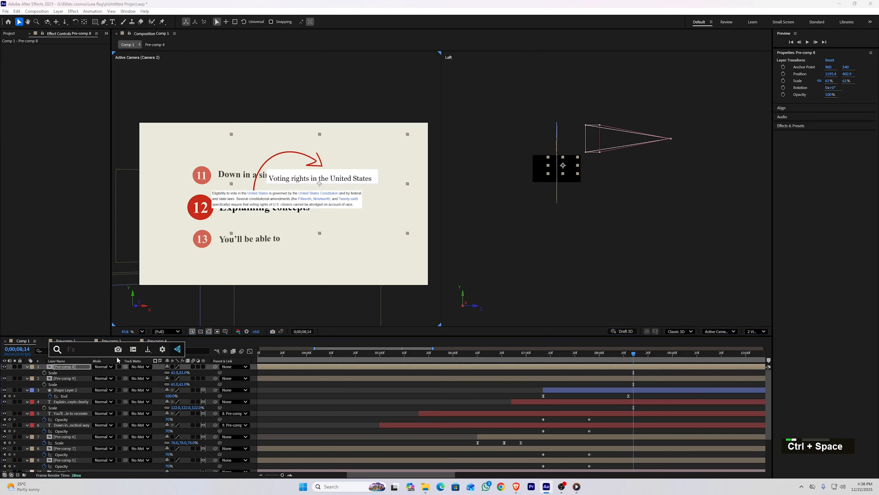
pyautogui.write('cc pa')
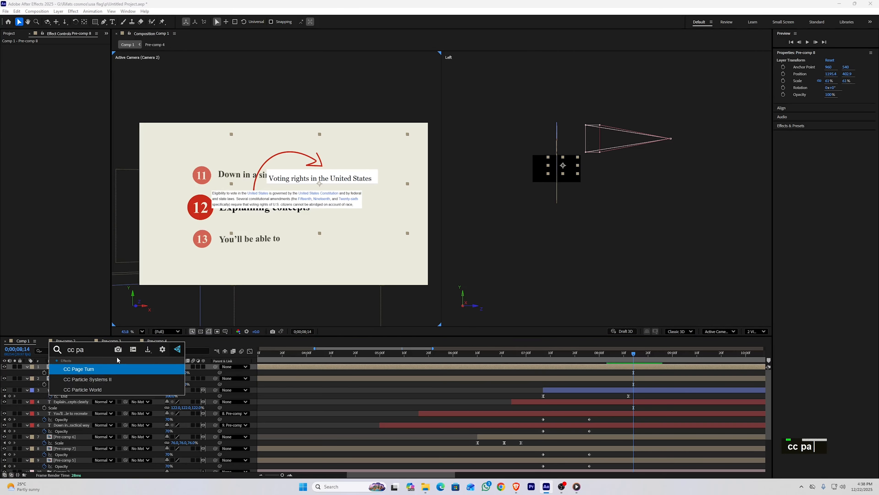
pyautogui.press('Return')
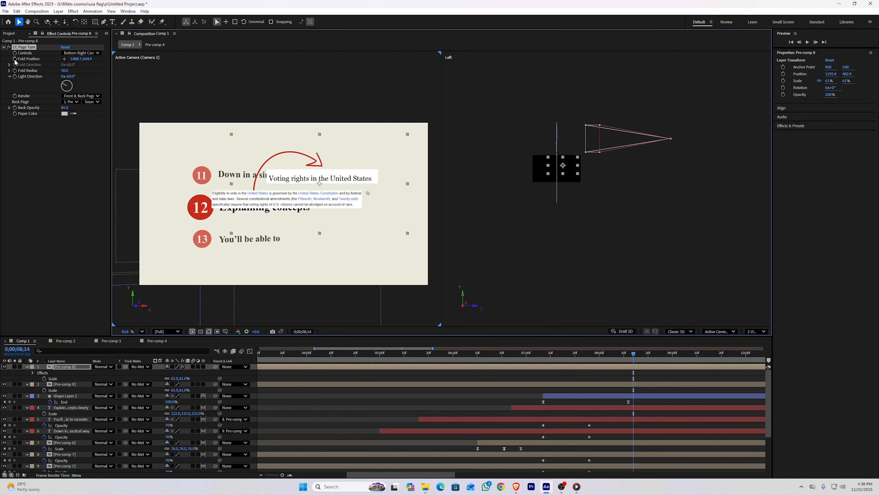
# - Keyframe Pre-comp 8's Fold Position at 0;00;08;14, and at 0;00;08;02 move the fold point far across to peel the clipping away
pyautogui.click(14, 59)
pyautogui.press('u')
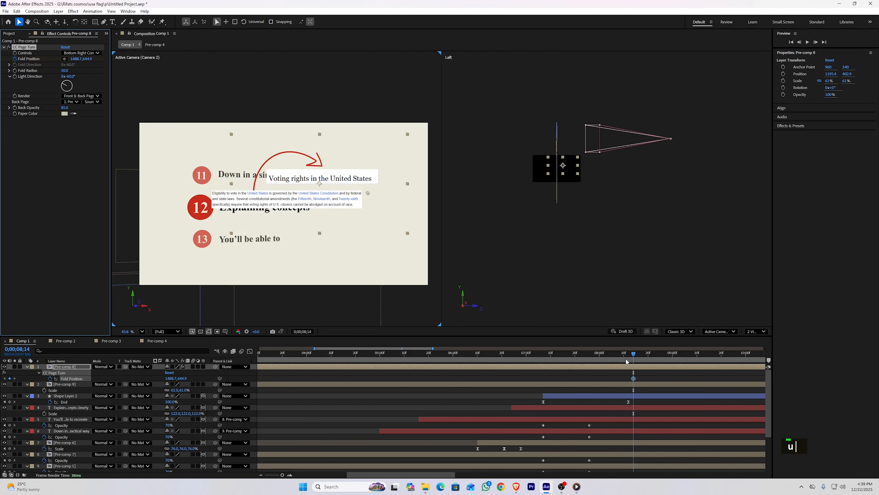
pyautogui.click(602, 358)
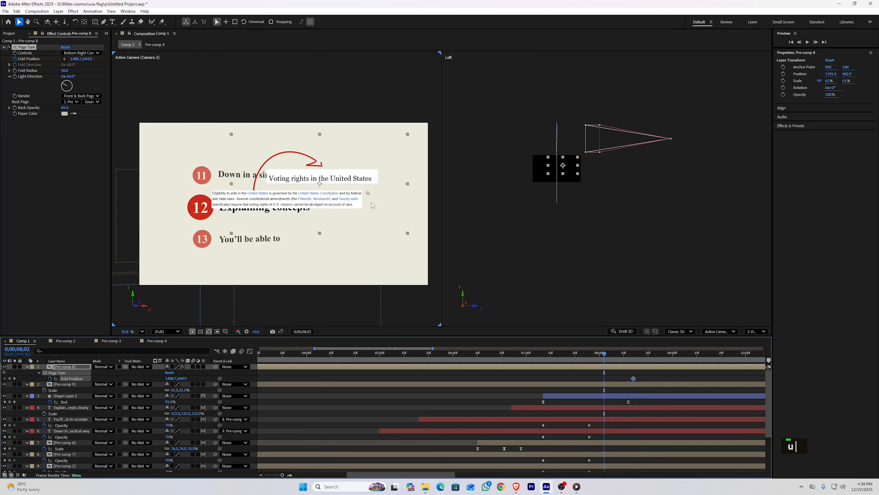
pyautogui.moveTo(368, 195); pyautogui.dragTo(113, 188)
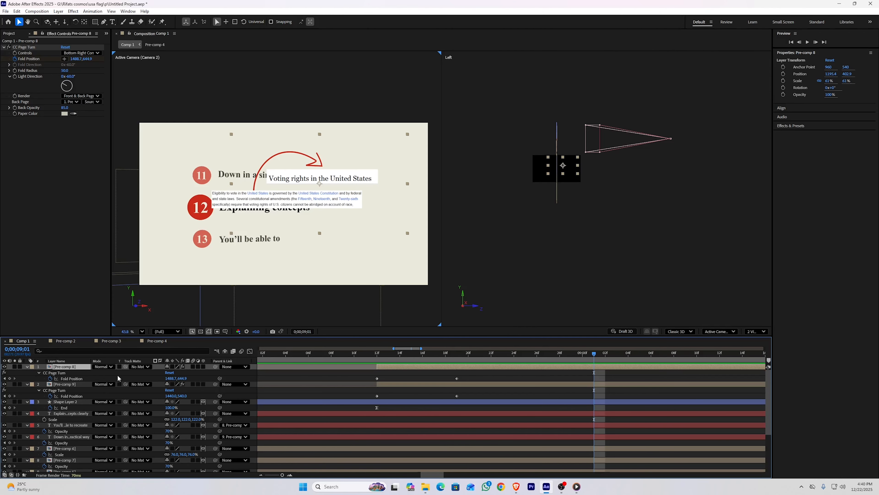
# - Position the tilted paragraph clipping Pre-comp 9 directly beneath the heading clipping and show its keyframed properties
pyautogui.moveTo(312, 208)
pyautogui.mouseDown()
pyautogui.moveTo(328, 209)
pyautogui.moveTo(322, 197)
pyautogui.mouseUp()
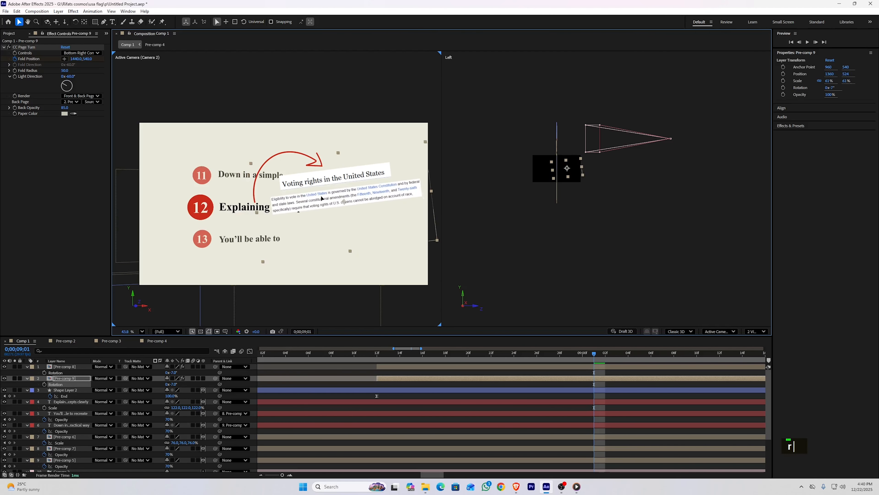
pyautogui.scroll(-2, 339, 220)
pyautogui.middleClick(339, 221)
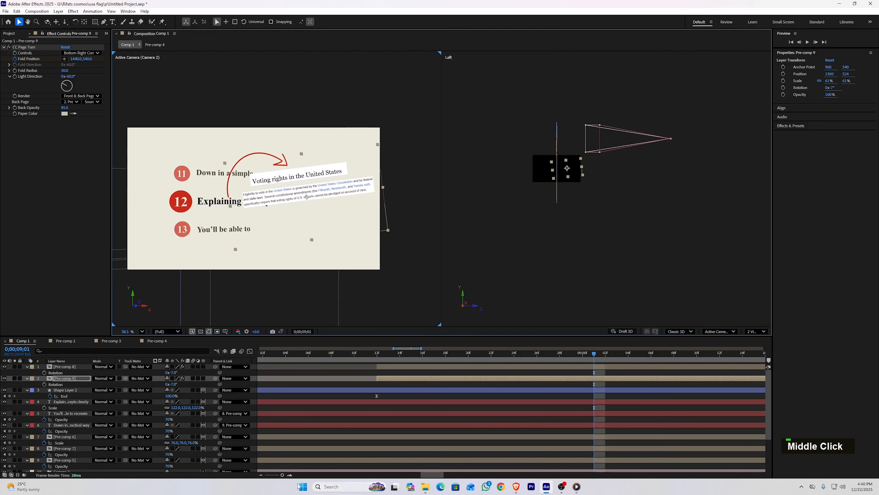
pyautogui.press('u')
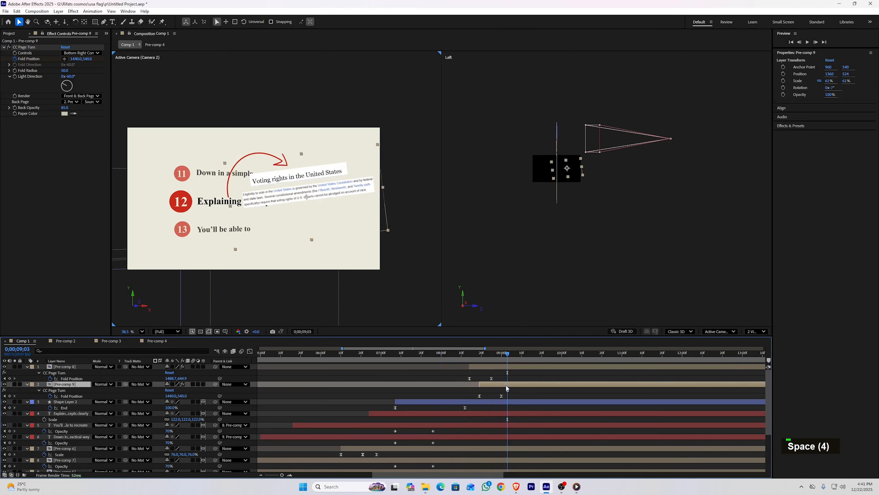
# - Undo the last two timing shifts of Pre-comp 9
pyautogui.hotkey('ctrl', 'z')
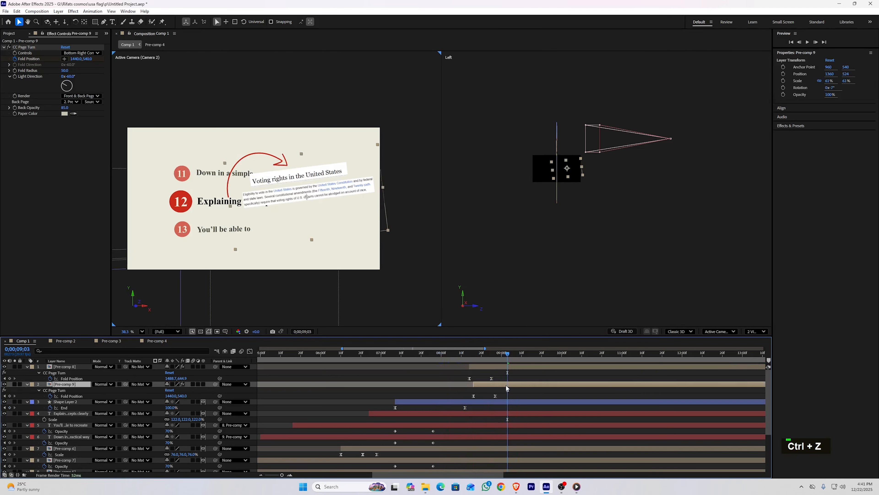
pyautogui.hotkey('ctrl', 'z')
# - Keyframe Opacity on Pre-comp 8 and Pre-comp 9 to fade in from 0;00;08;16 to 100% at 0;00;08;22, and delay Pre-comp 9 slightly
pyautogui.click(485, 357)
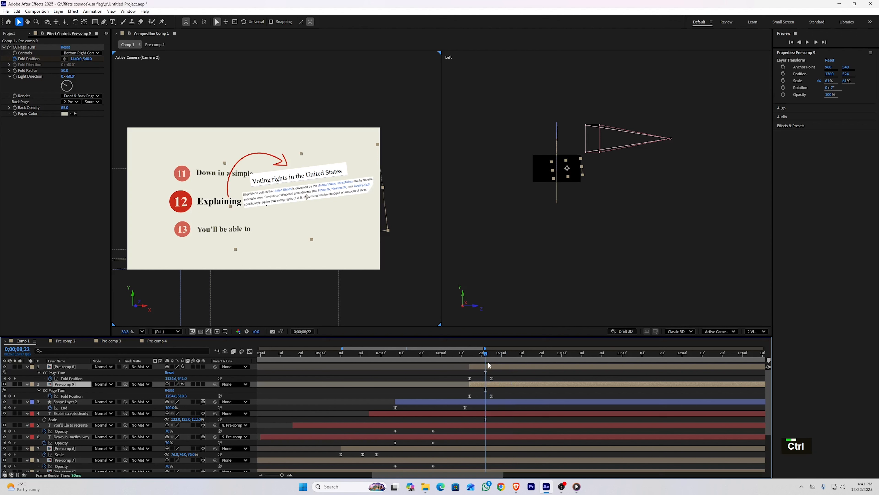
pyautogui.keyDown('ctrl'); pyautogui.click(489, 365); pyautogui.keyUp('ctrl')
pyautogui.press('t')
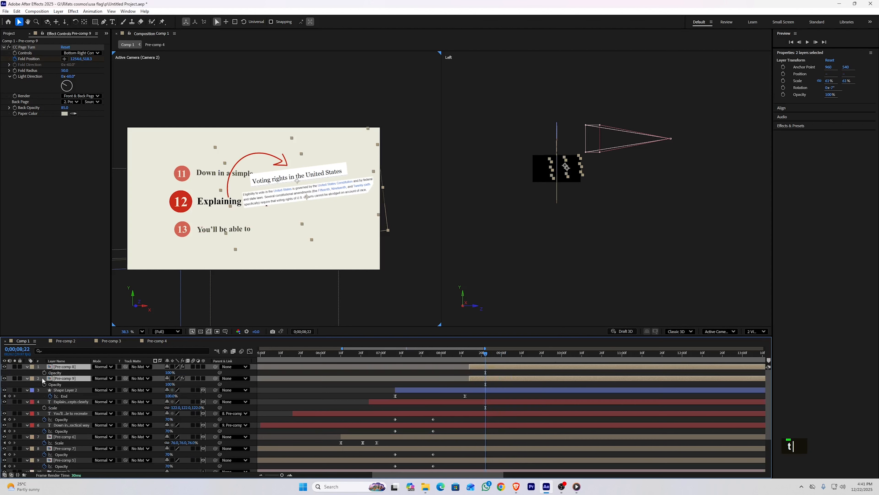
pyautogui.click(44, 372)
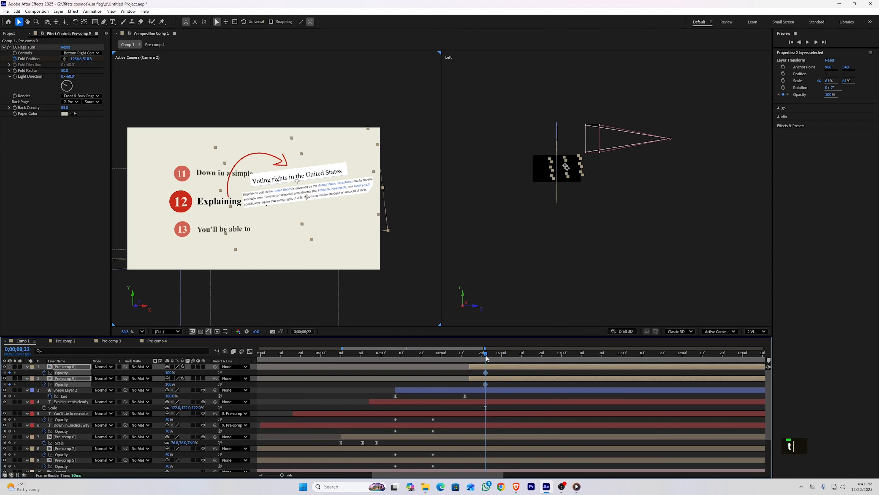
pyautogui.moveTo(486, 358); pyautogui.dragTo(473, 355)
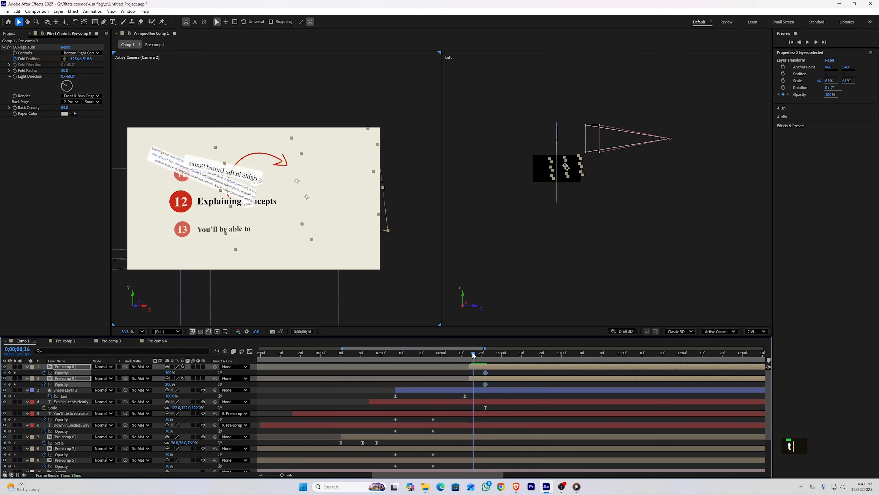
pyautogui.moveTo(167, 376); pyautogui.dragTo(156, 376)
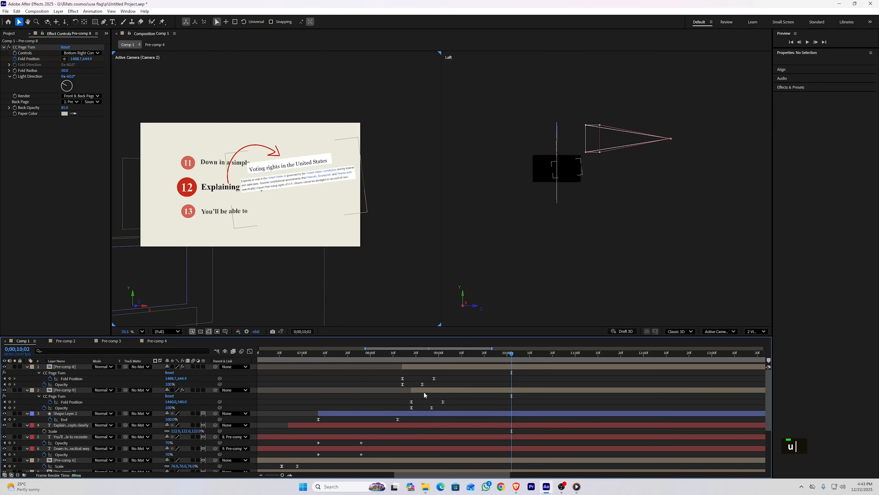
pyautogui.moveTo(424, 392); pyautogui.dragTo(431, 392)
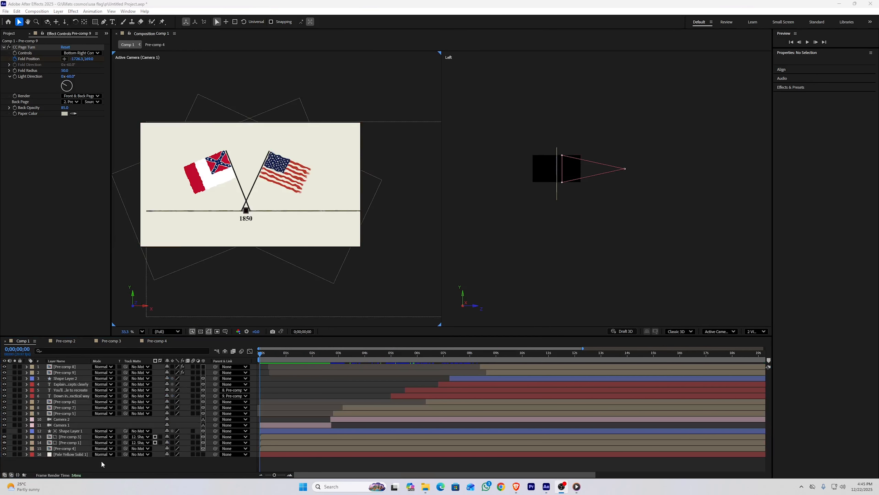
# - Pre-compose all 16 layers of Comp 1 into one composition and preview the opening of the animation
pyautogui.moveTo(103, 464); pyautogui.dragTo(87, 364)
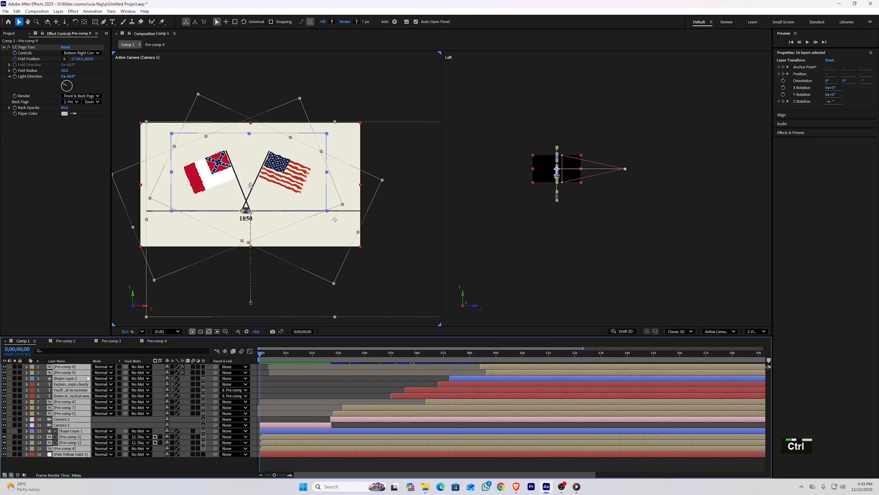
pyautogui.hotkey('ctrl', 'shift', 'c')
pyautogui.press('Return')
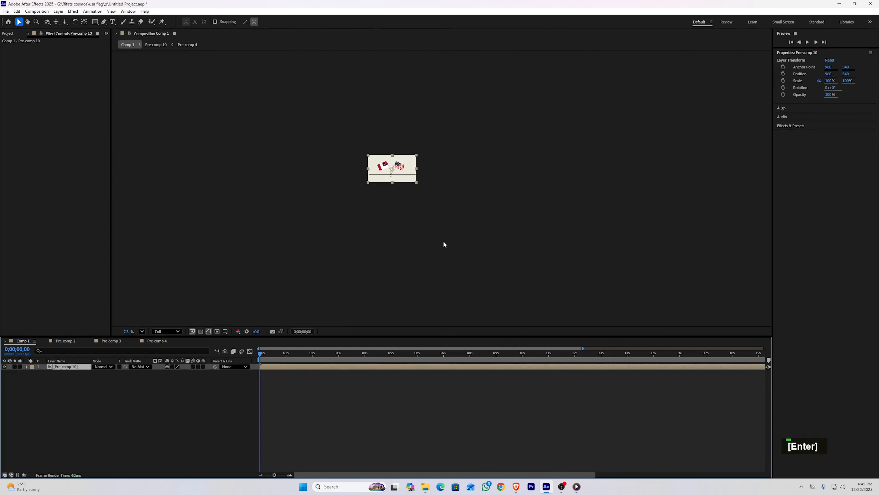
pyautogui.press('space')
pyautogui.press('space')
# - Apply the Posterize Time effect to Pre-comp 10 and set its frame rate to 9
pyautogui.hotkey('ctrl', 'space')
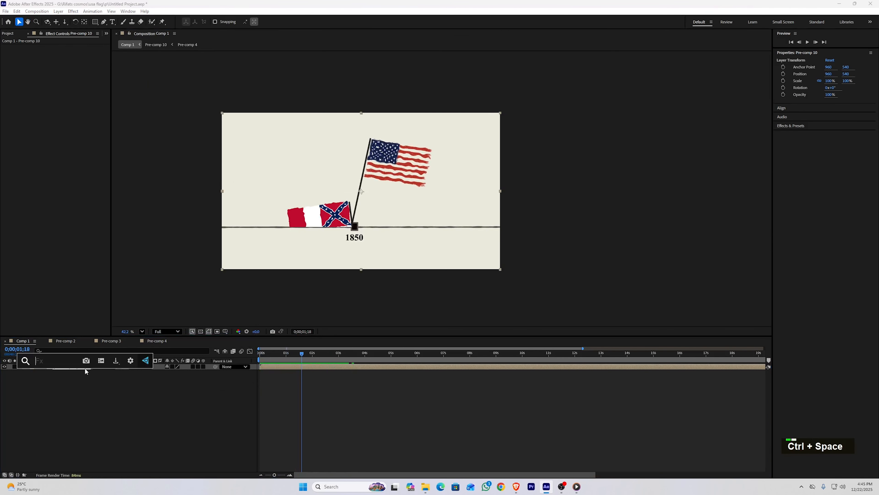
pyautogui.write('post')
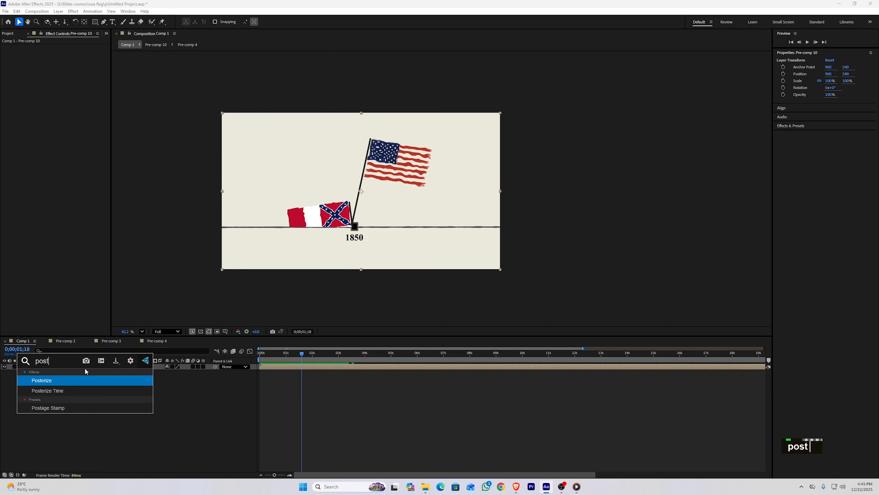
pyautogui.press('Down')
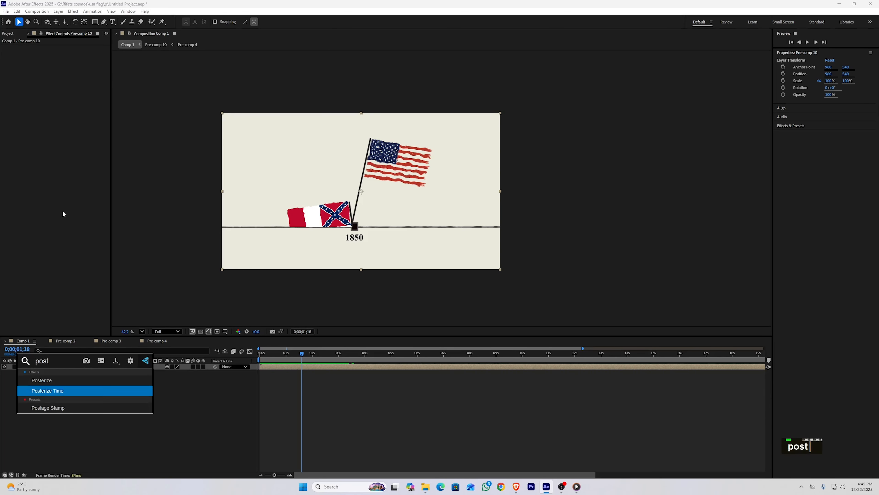
pyautogui.press('Return')
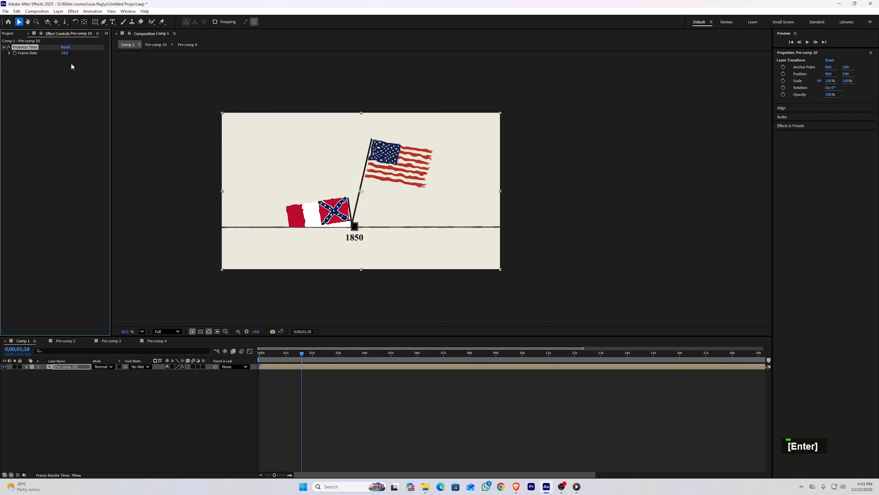
pyautogui.click(67, 53)
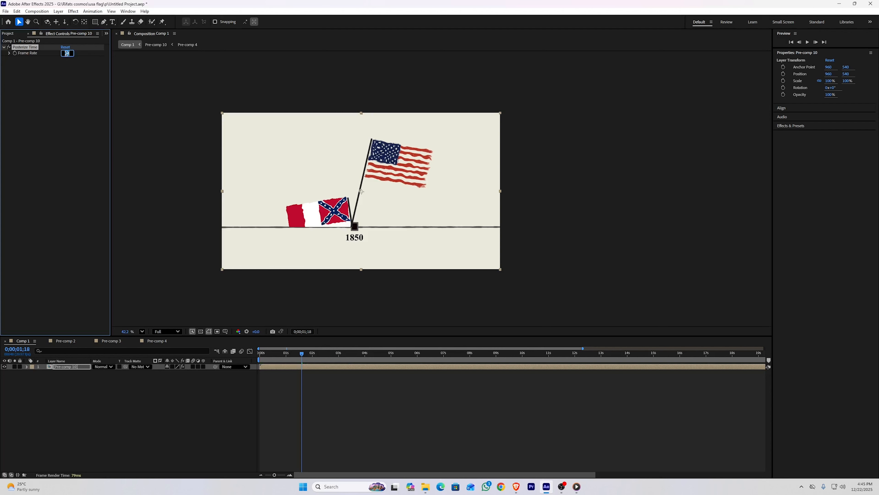
pyautogui.write('9')
pyautogui.press('Return')
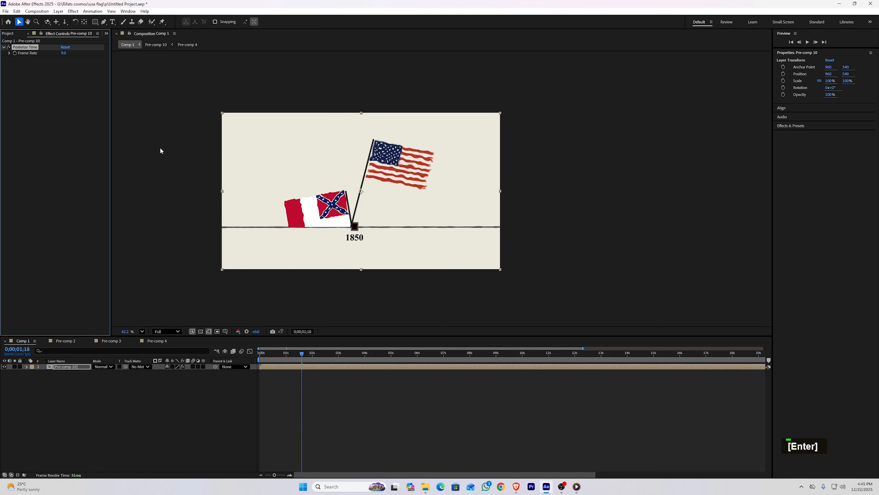
# - Preview Comp 1 from the beginning through the numbered text list to check the posterized motion
pyautogui.click(193, 419)
pyautogui.click(263, 353)
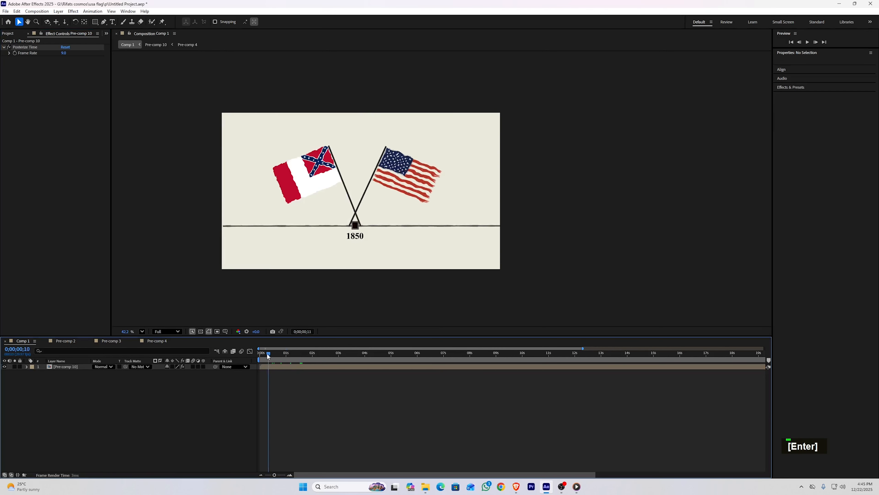
pyautogui.press('space')
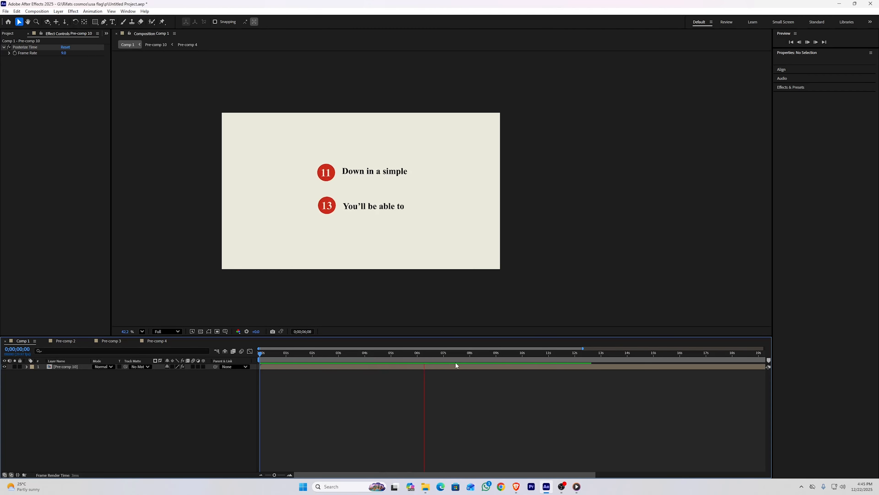
pyautogui.press('space')
# - Apply the CC Vignette effect to Pre-comp 10
pyautogui.rightClick(144, 395)
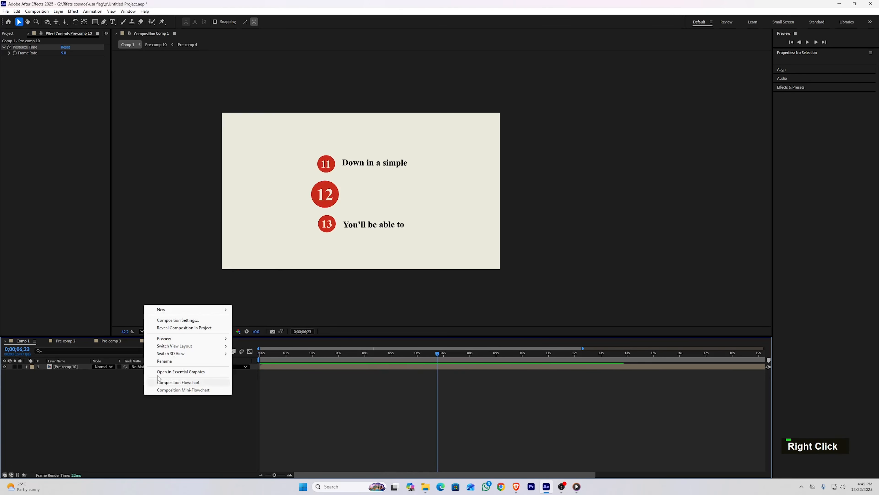
pyautogui.doubleClick(79, 366)
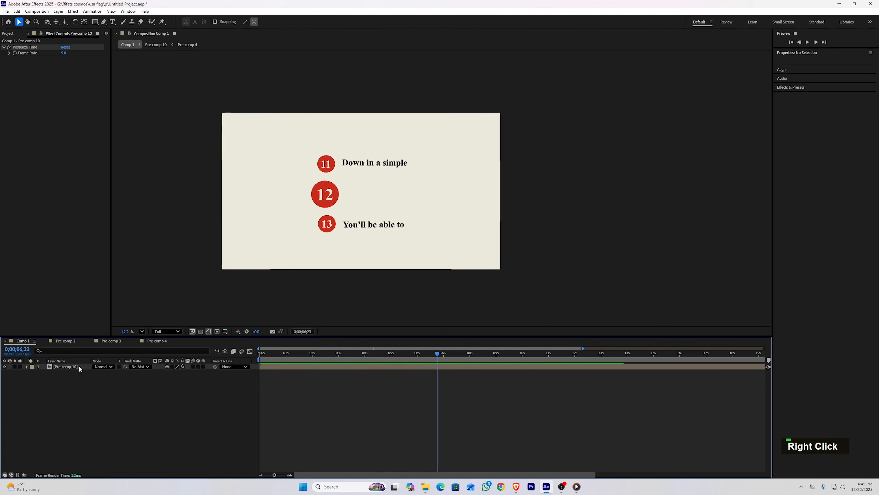
pyautogui.hotkey('ctrl', 'space')
pyautogui.write('cc vi')
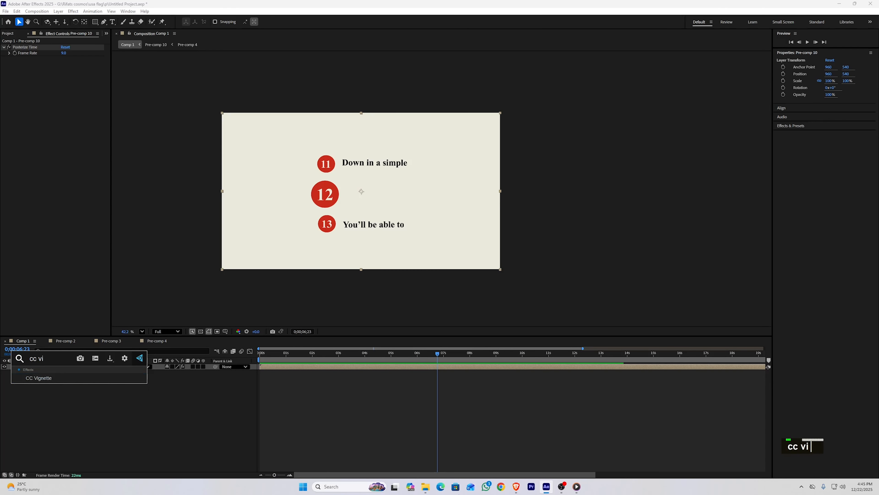
pyautogui.press('Return')
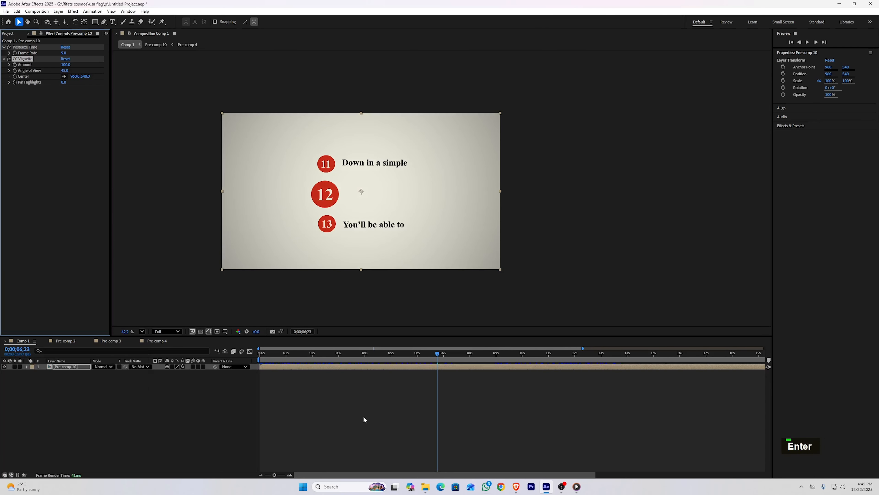
# - Play Comp 1 from the first frame through the article clippings to review the animation with the vignette
pyautogui.click(364, 416)
pyautogui.moveTo(438, 361); pyautogui.dragTo(253, 360)
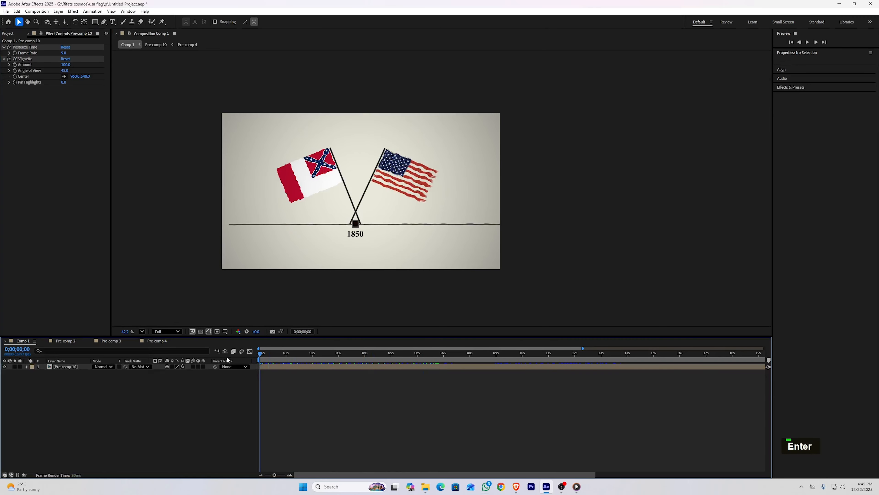
pyautogui.press('space')
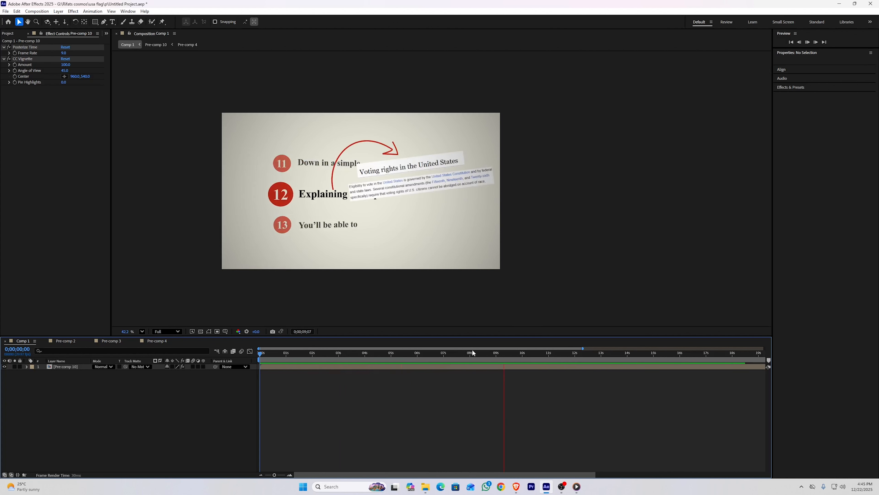
pyautogui.press('space')
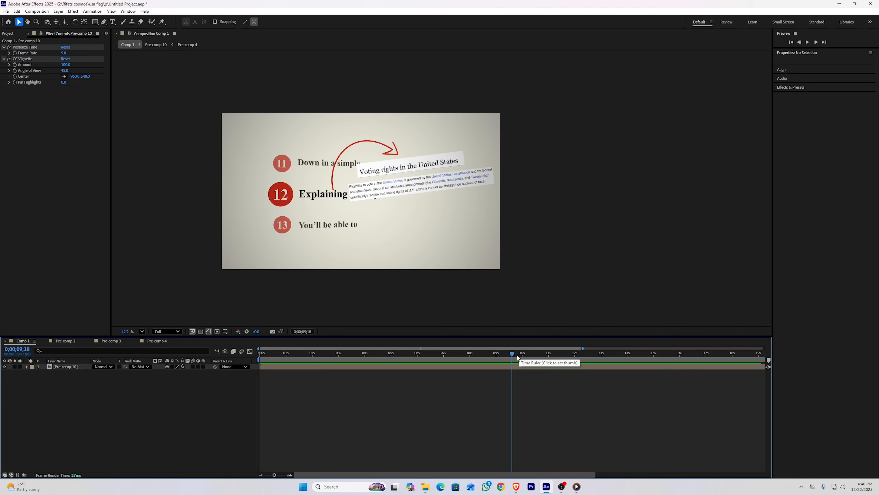
pyautogui.click(496, 351)
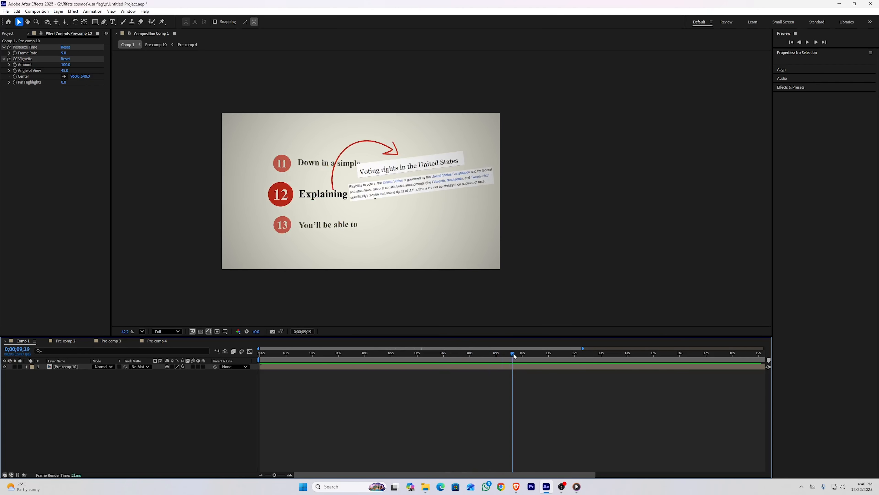